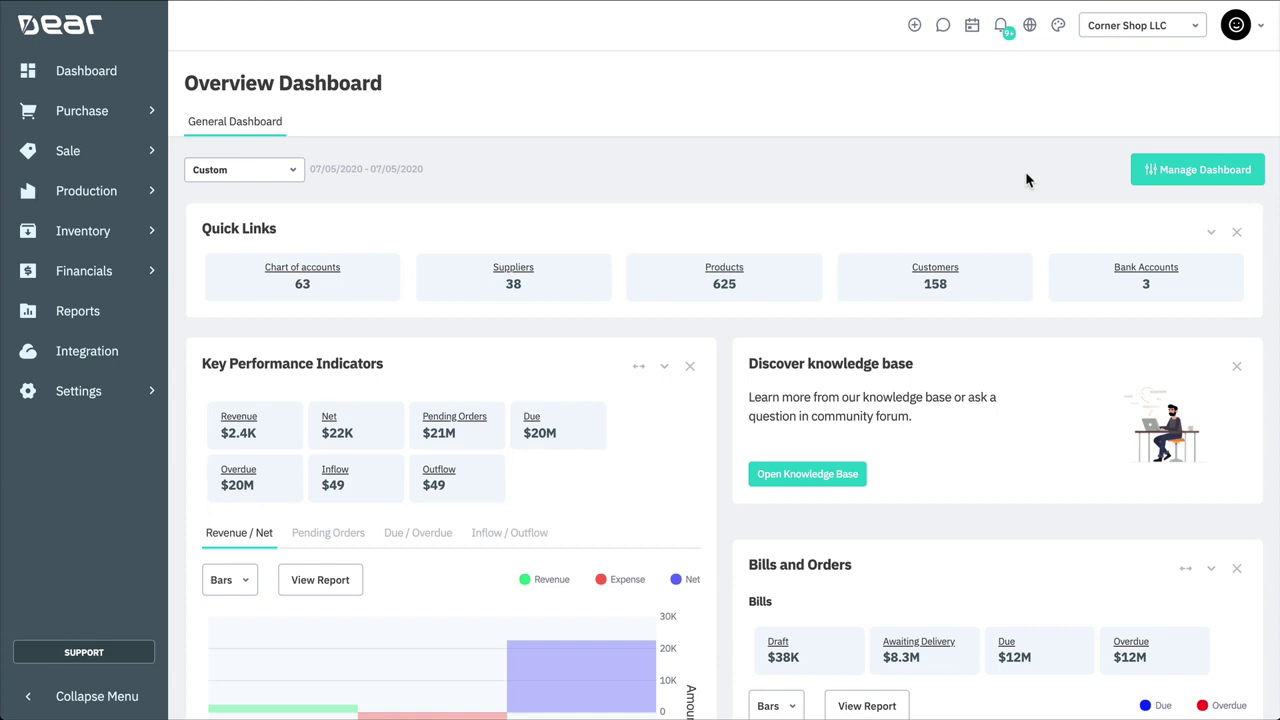
# Open a blank form for a new inventory product or service.
pyautogui.click(120, 237)
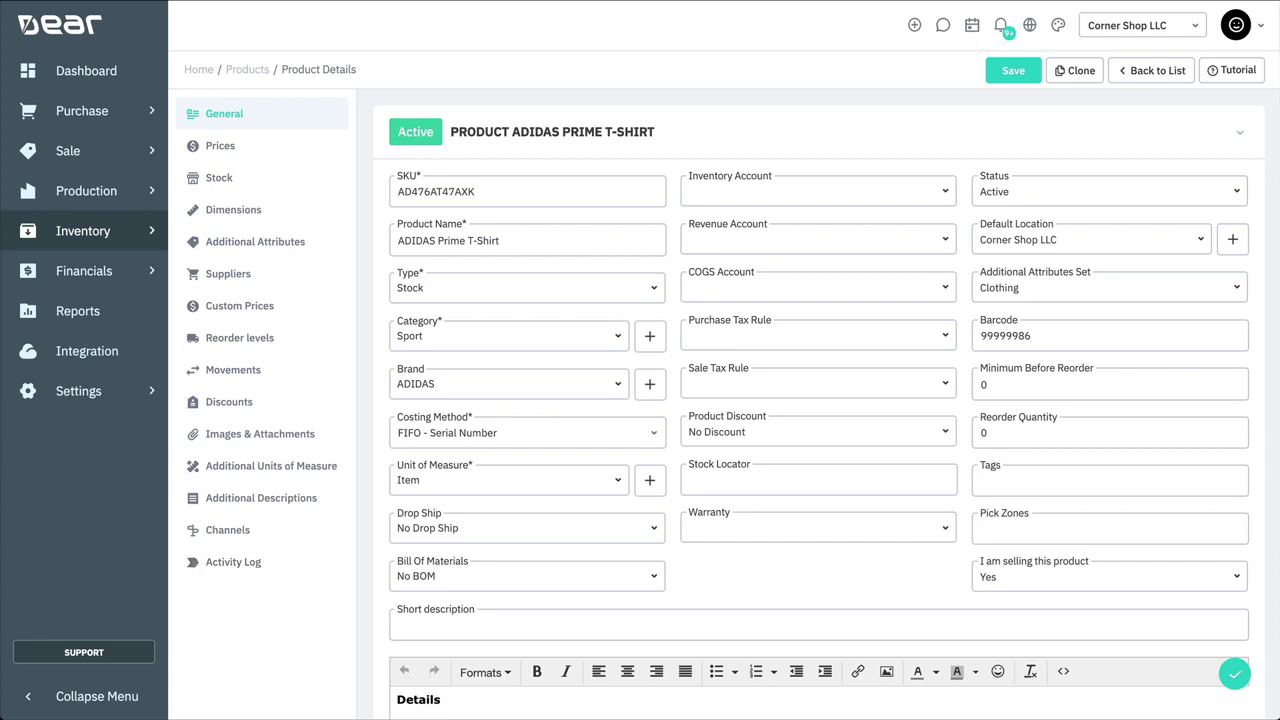
pyautogui.click(150, 243)
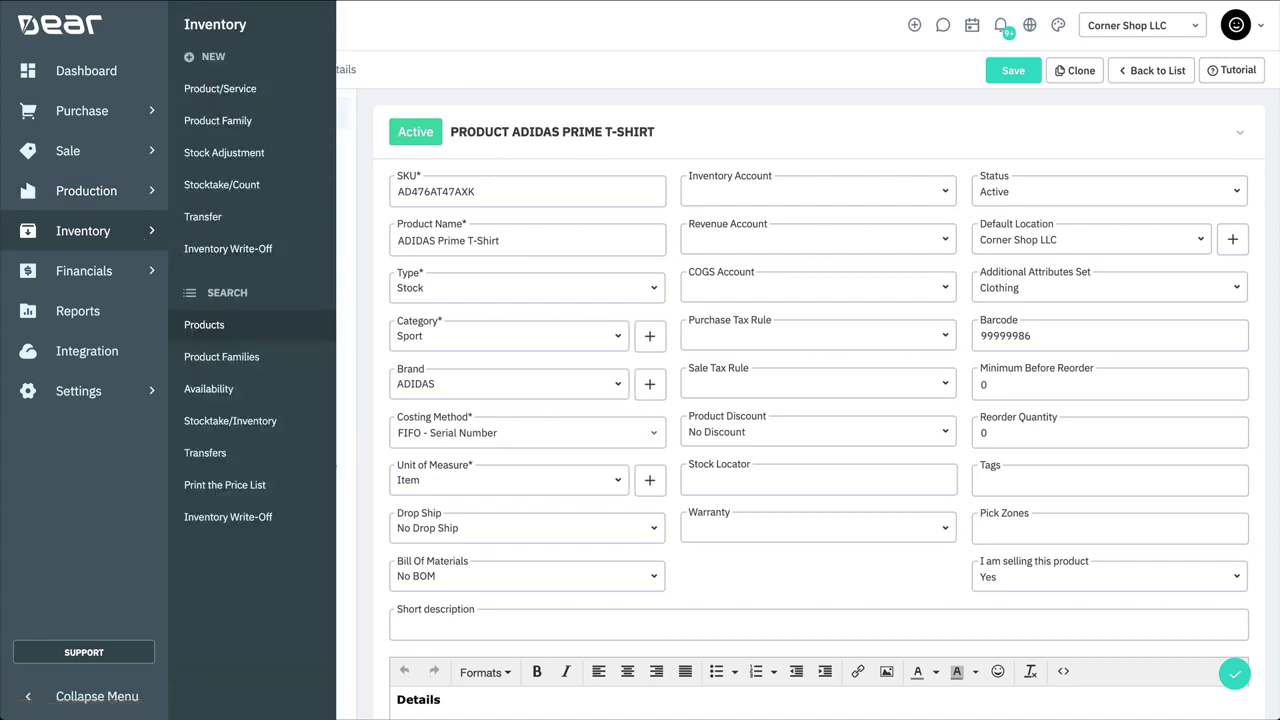
pyautogui.click(86, 70)
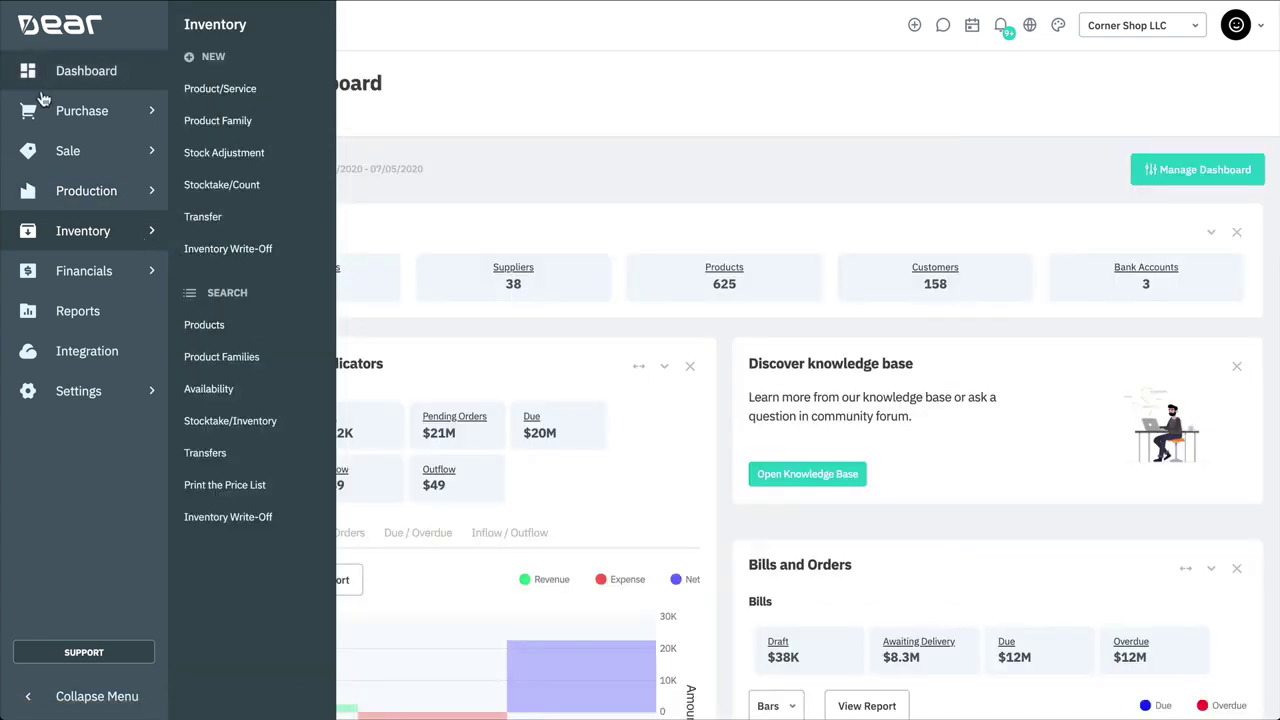
pyautogui.click(300, 96)
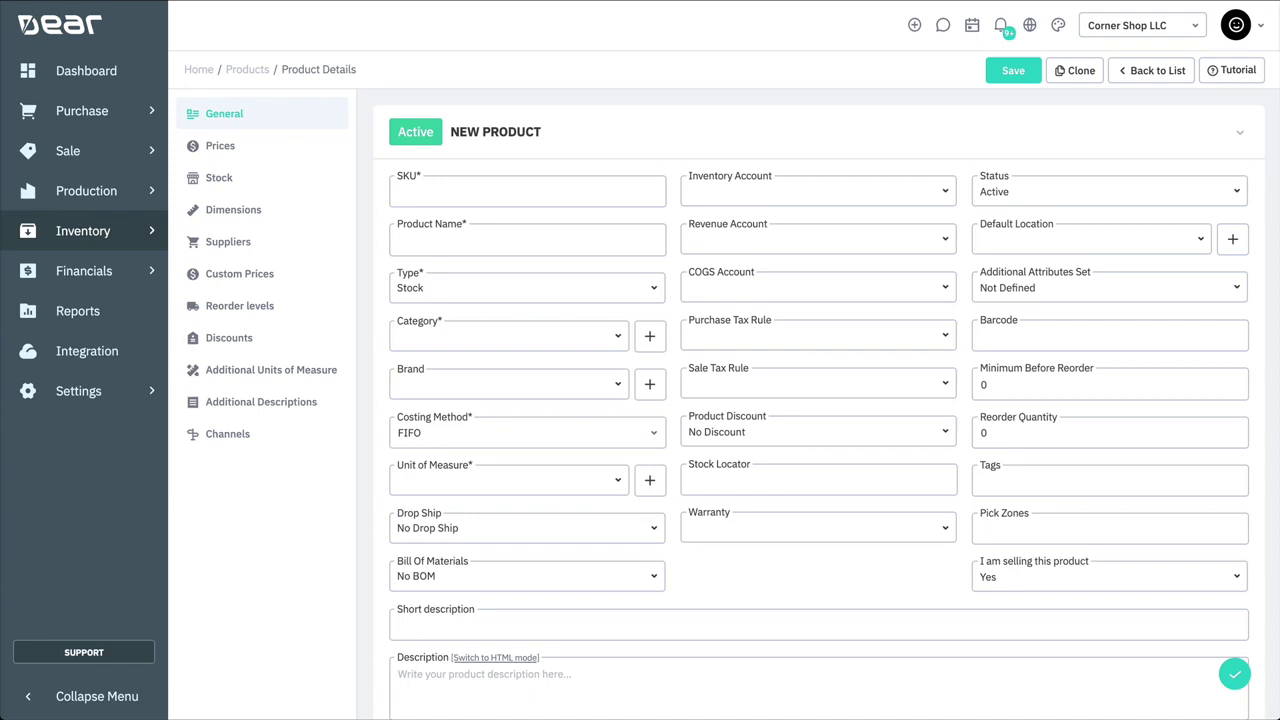
# Enter the SKU AD476AT47AXK and the product name ADIDAS Prime T-Shirt.
pyautogui.click(571, 189)
pyautogui.write('AD476AT47AXK')
pyautogui.click(531, 236)
pyautogui.write('ADIDAS Prime T-Shirt')
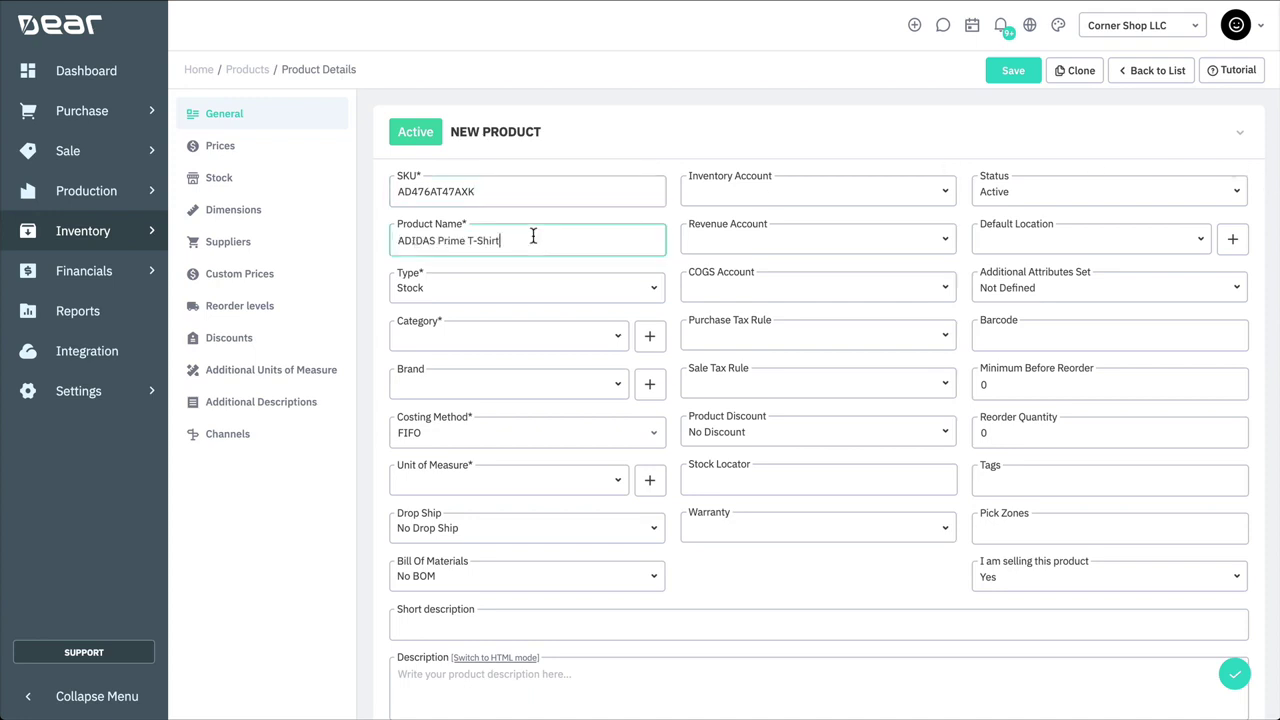
# Check the product type options, keeping Stock, and assign the category Apparel and the brand ADDIDAS.
pyautogui.click(651, 293)
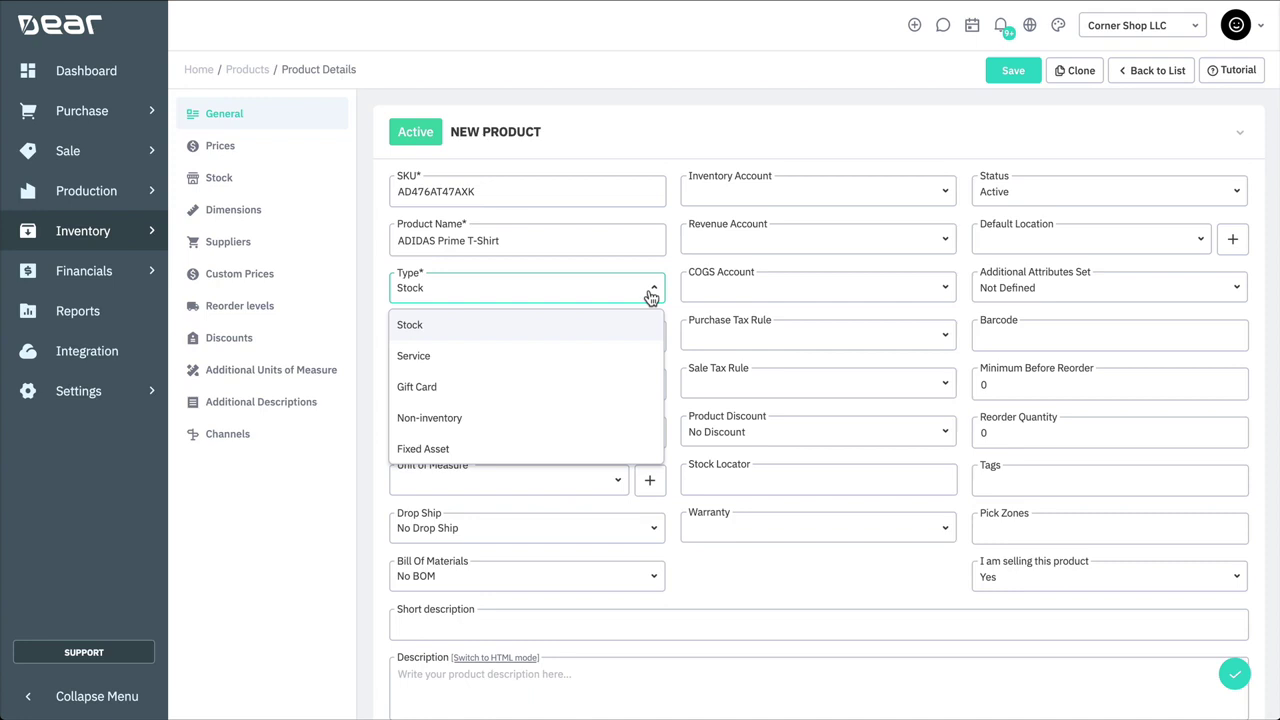
pyautogui.click(651, 296)
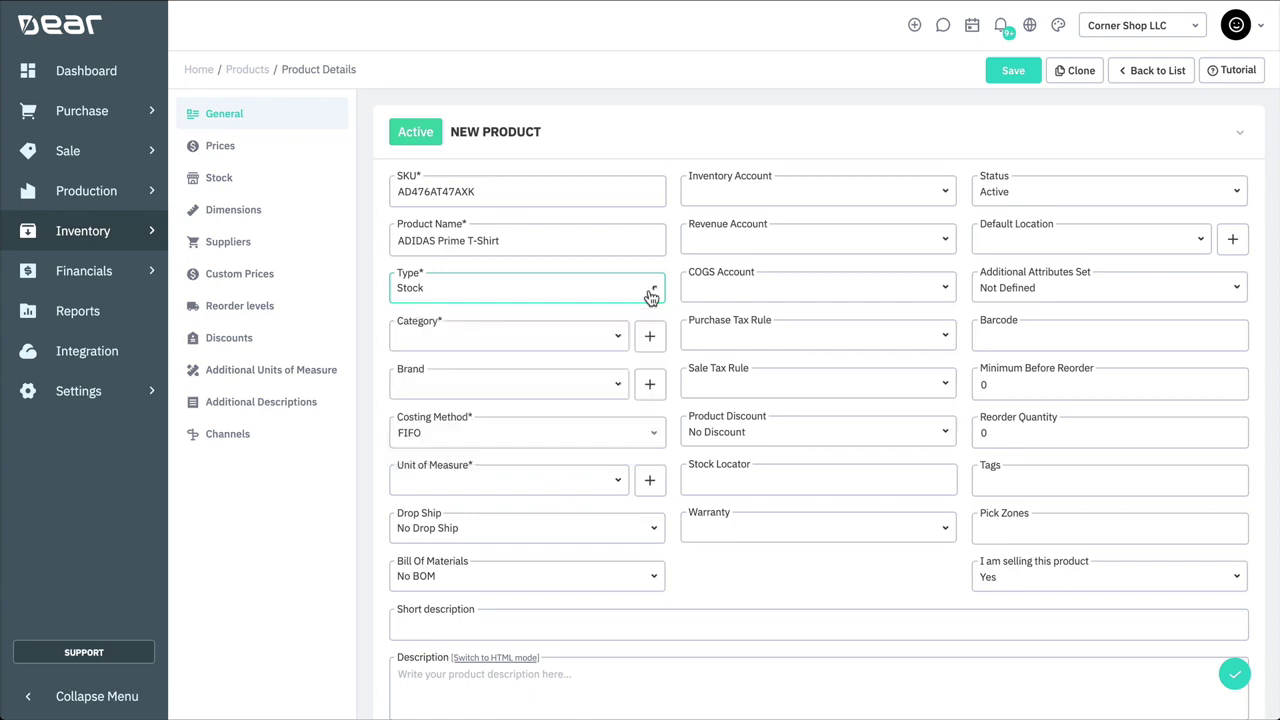
pyautogui.click(611, 340)
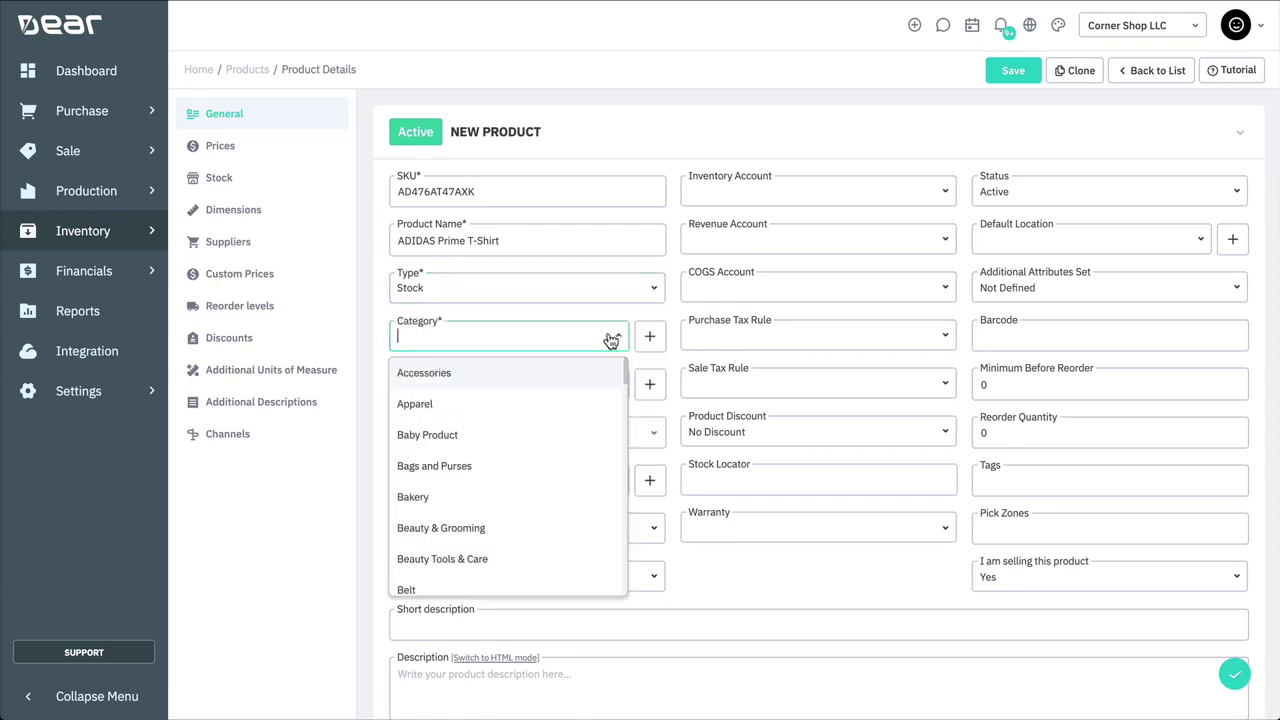
pyautogui.click(504, 409)
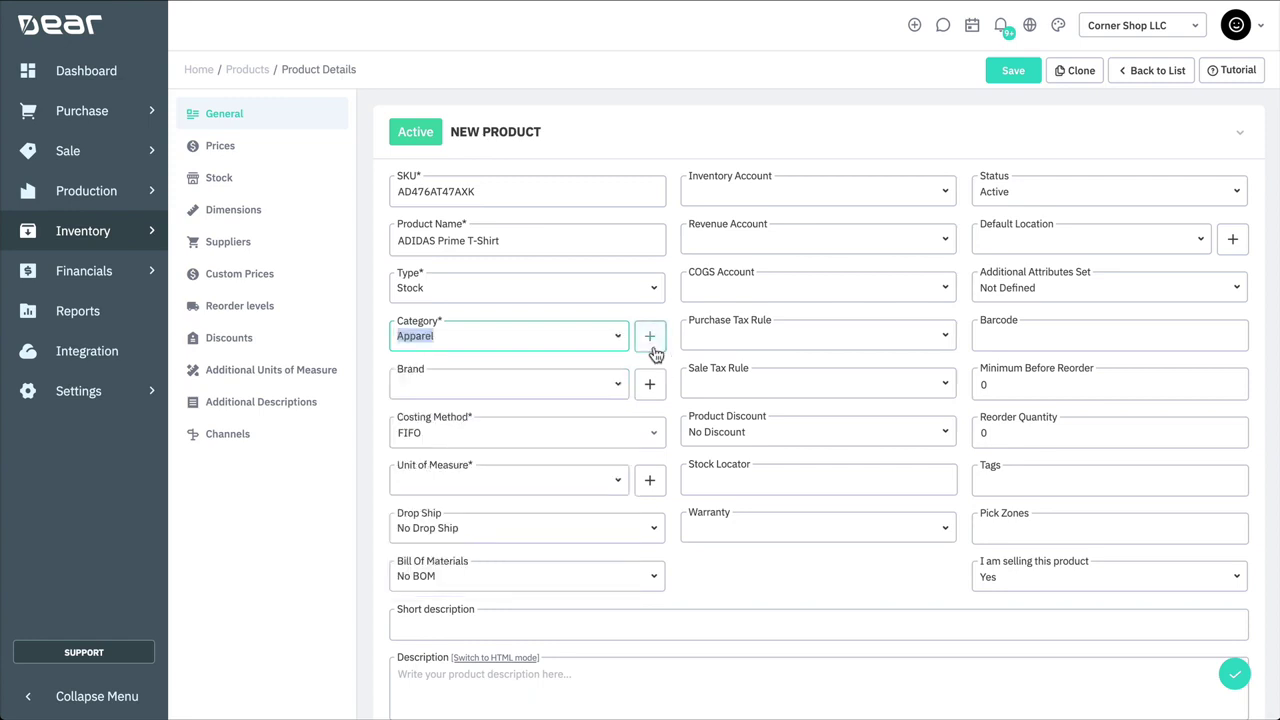
pyautogui.click(622, 385)
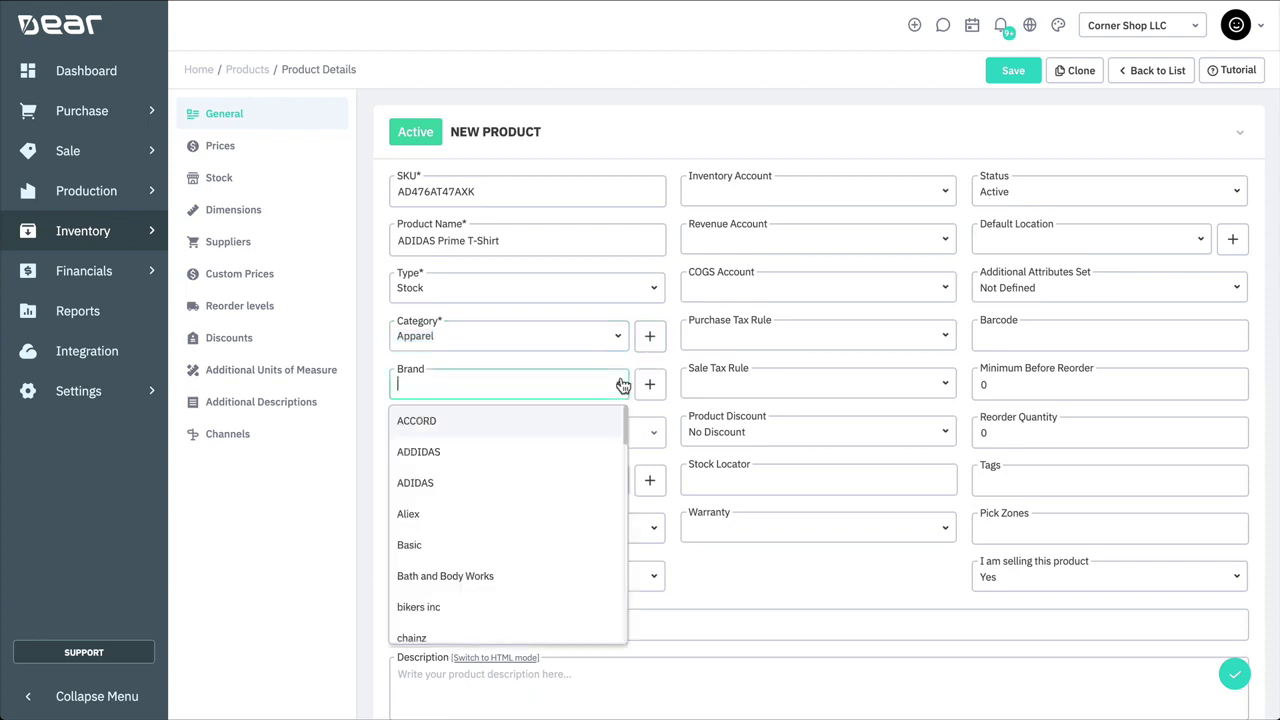
pyautogui.click(563, 446)
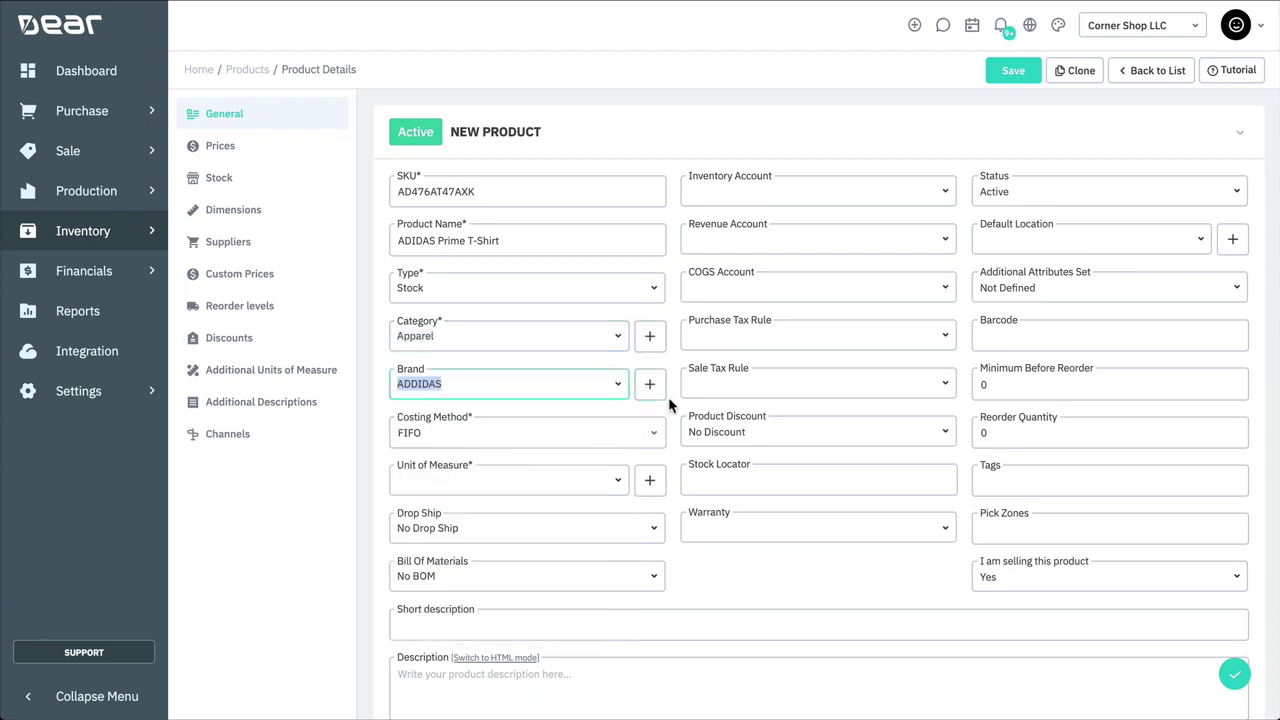
pyautogui.click(670, 405)
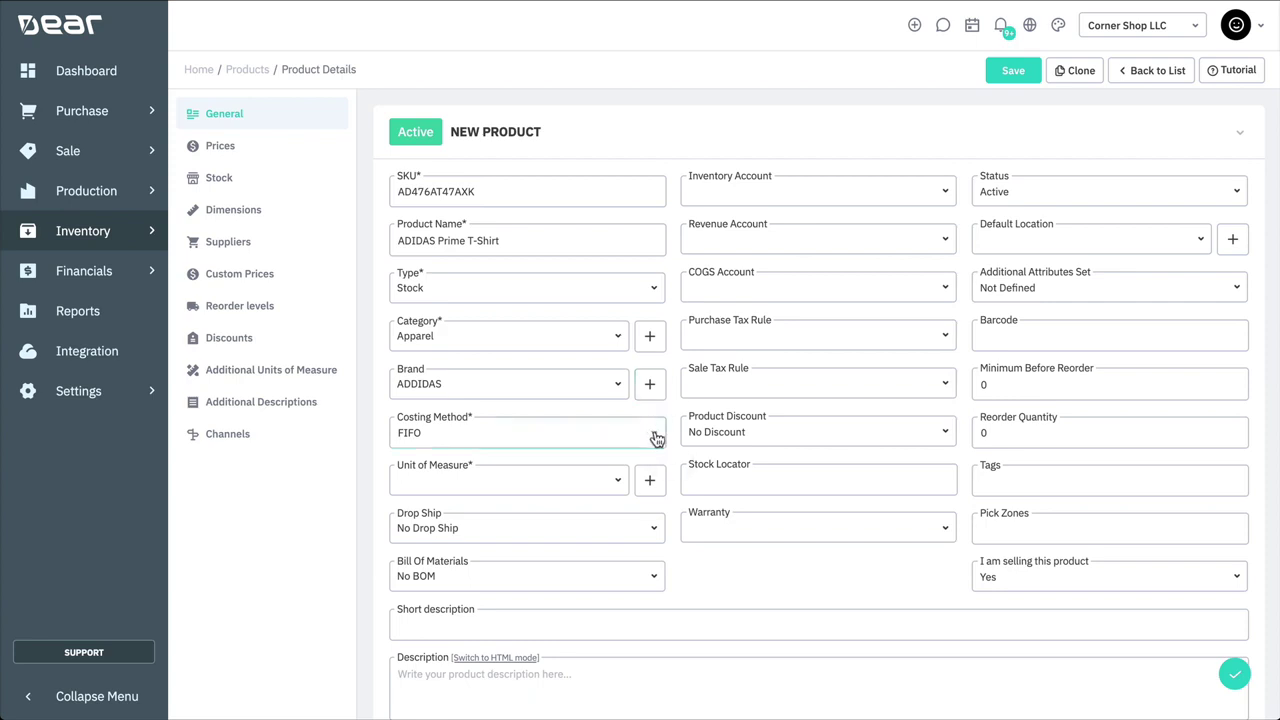
# Choose FIFO as the costing method and Item as the unit of measure.
pyautogui.click(656, 438)
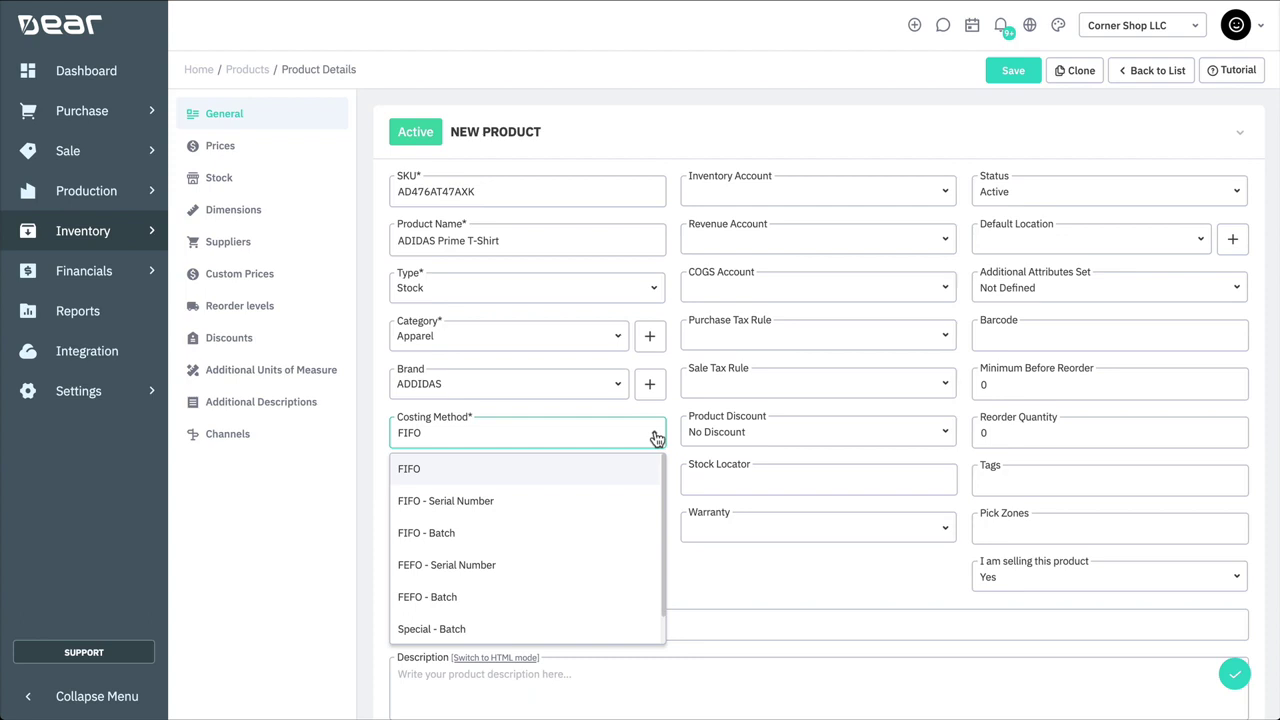
pyautogui.click(636, 468)
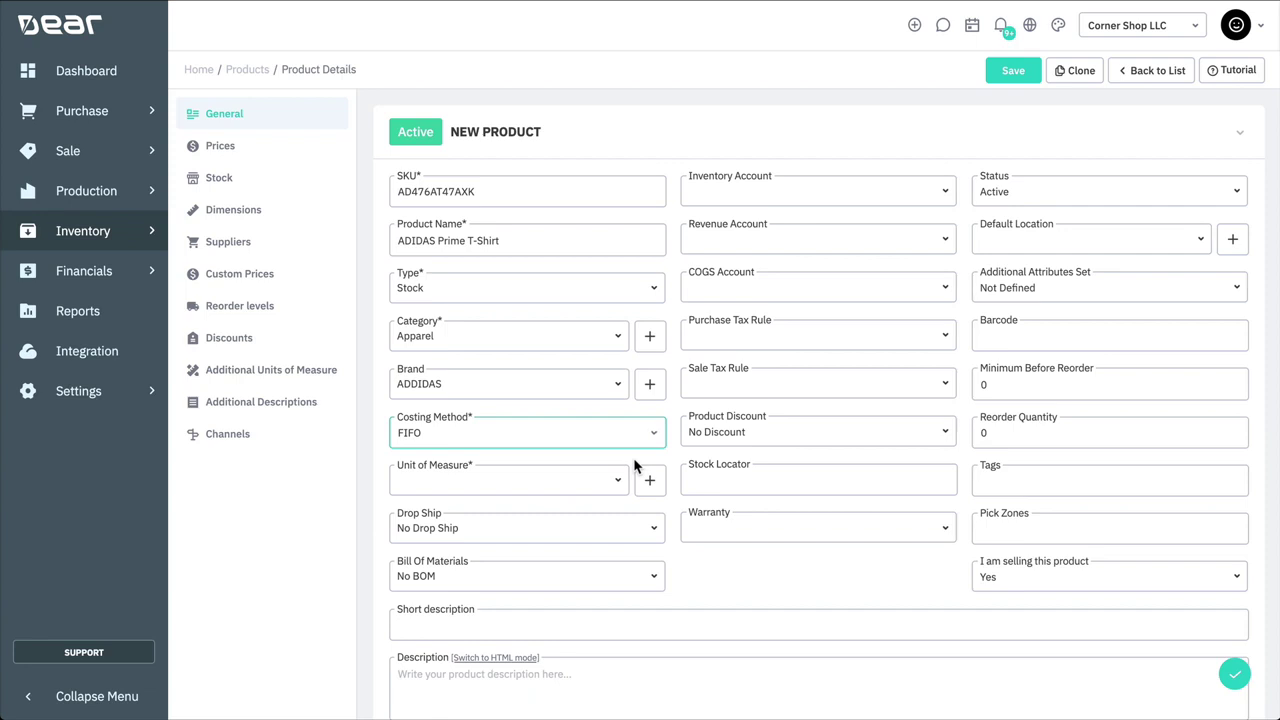
pyautogui.click(618, 483)
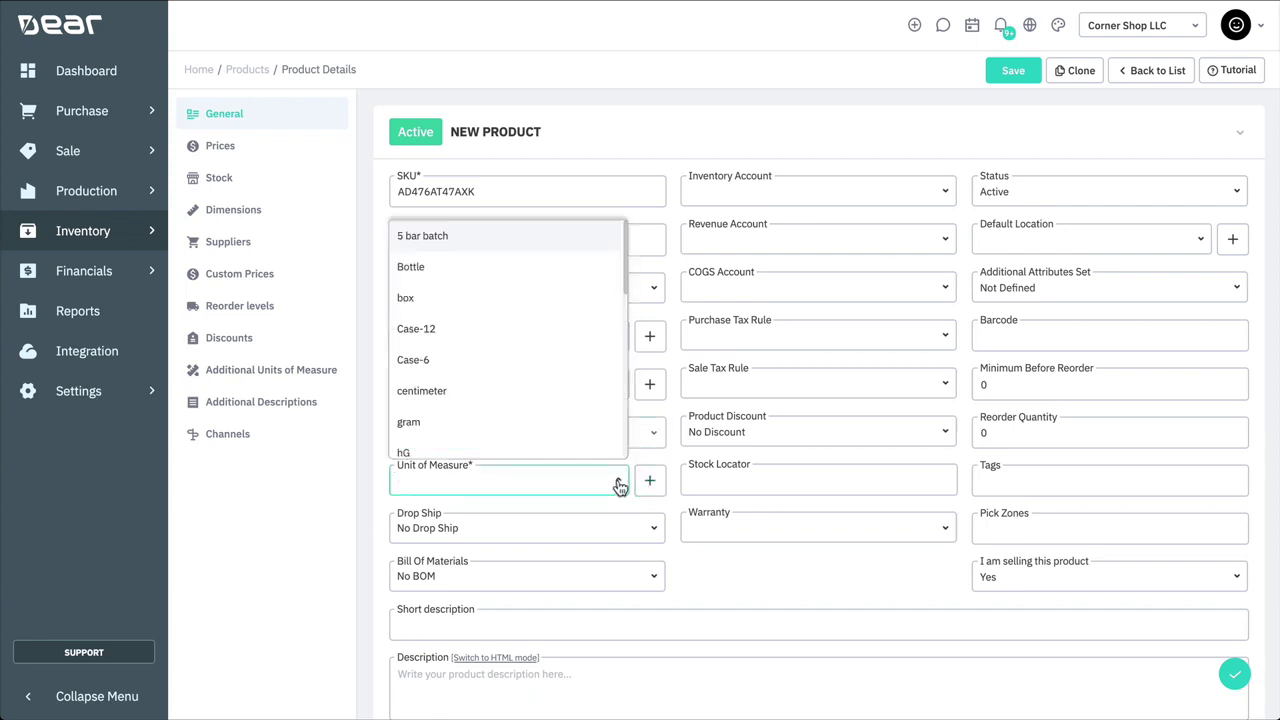
pyautogui.scroll(-2, 557, 434)
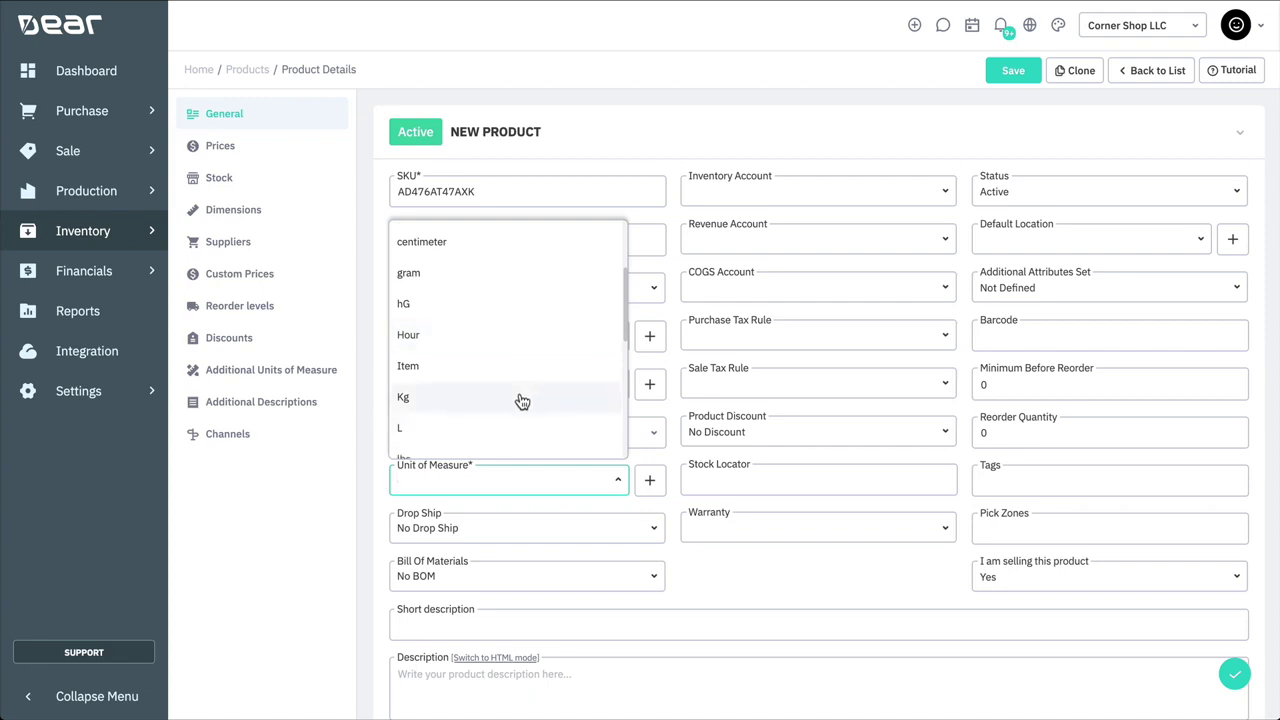
pyautogui.scroll(-4, 521, 401)
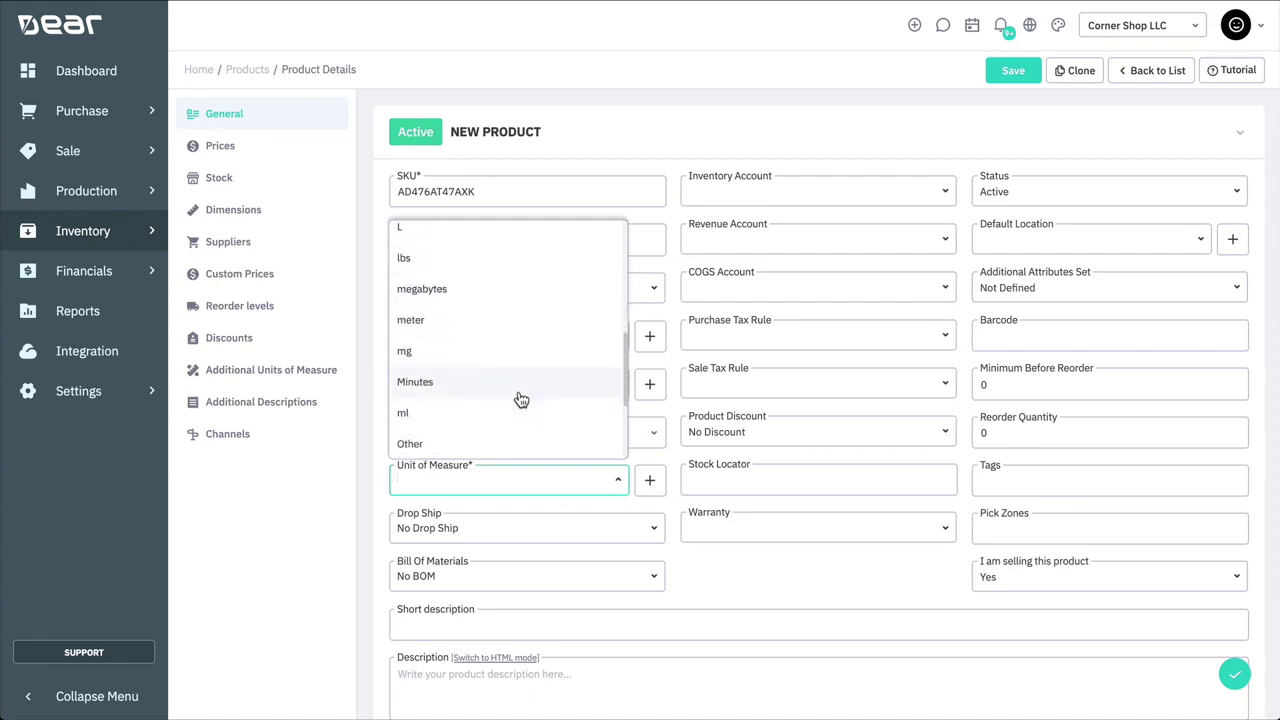
pyautogui.scroll(3, 519, 396)
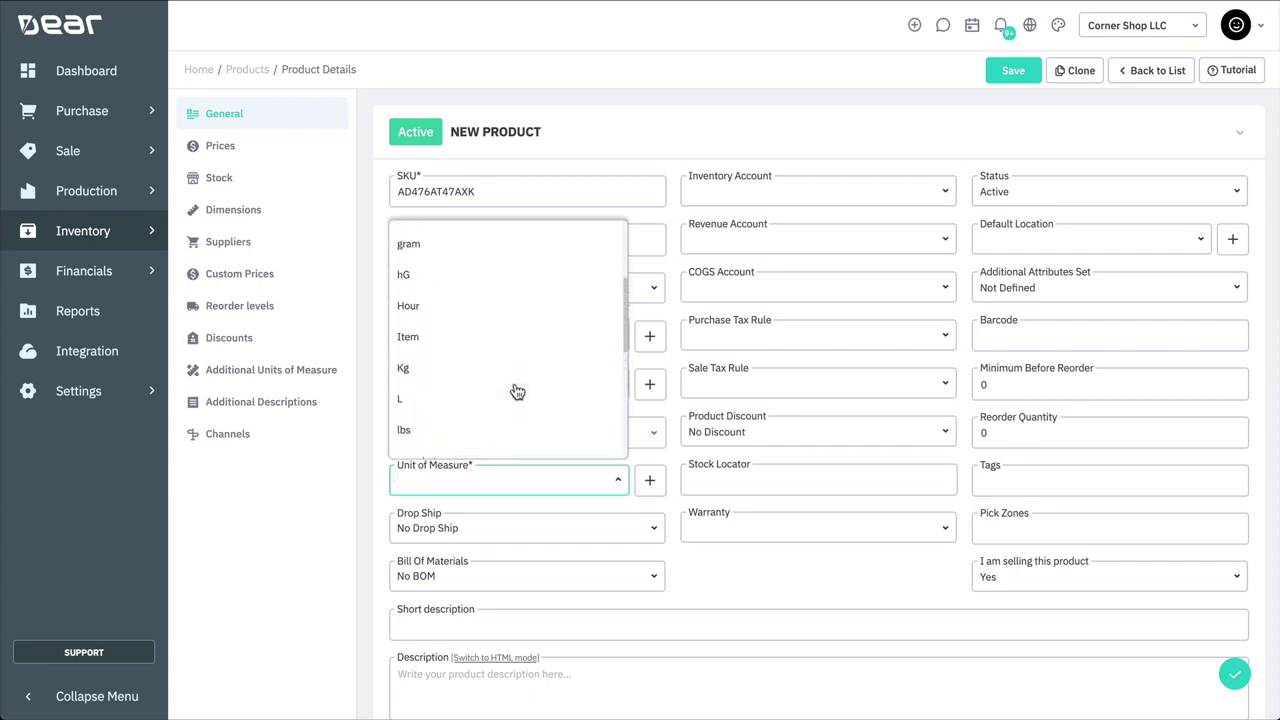
pyautogui.scroll(1, 505, 375)
pyautogui.click(489, 354)
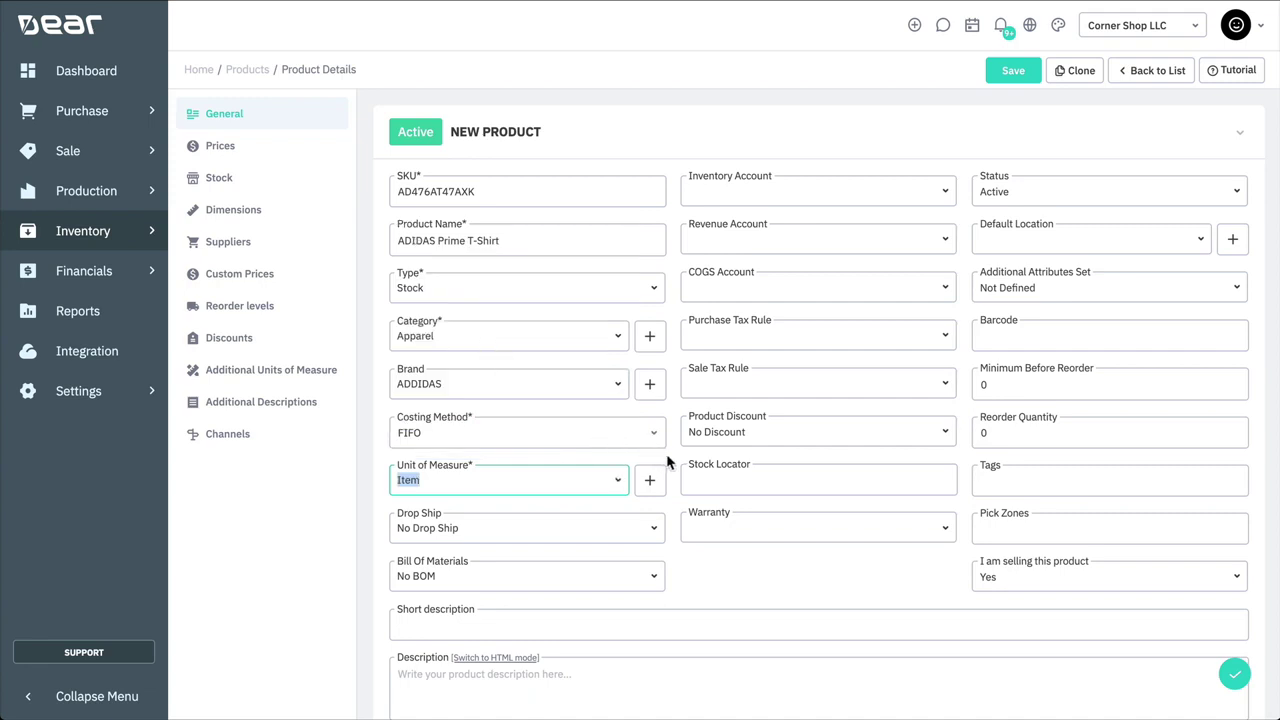
# Review the available drop ship and bill of materials options for the product.
pyautogui.click(658, 532)
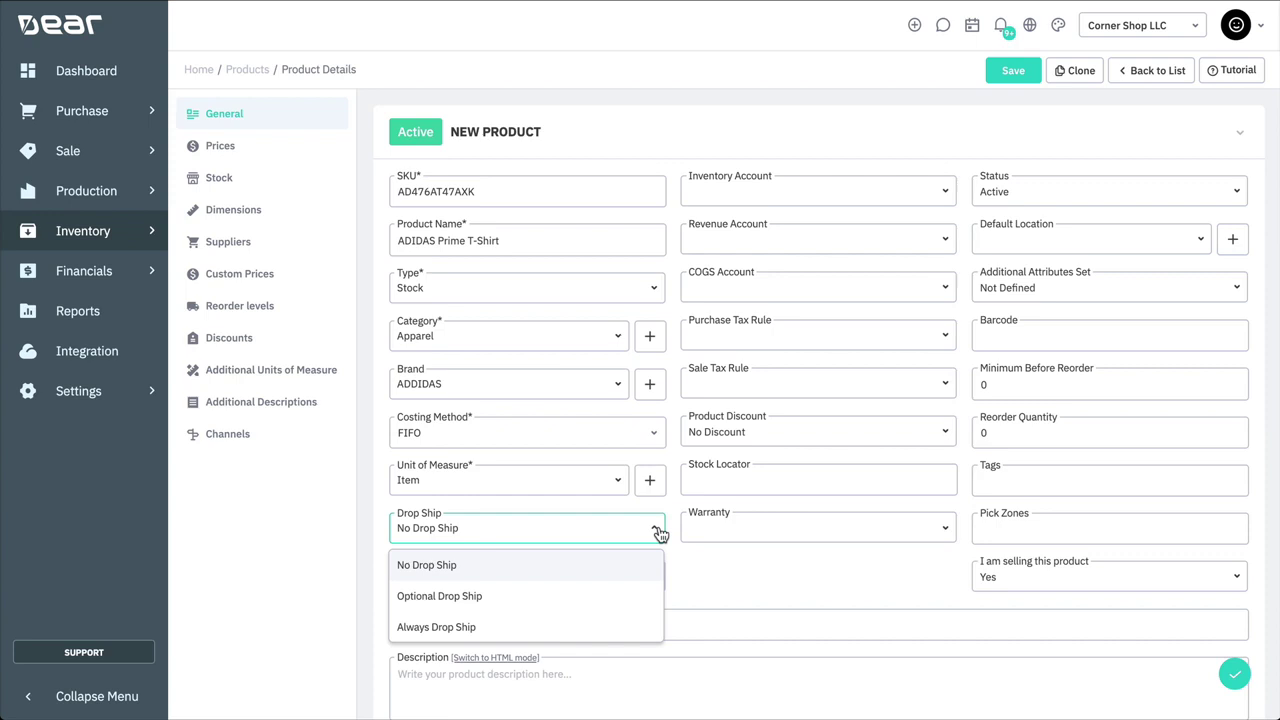
pyautogui.click(658, 532)
pyautogui.click(656, 575)
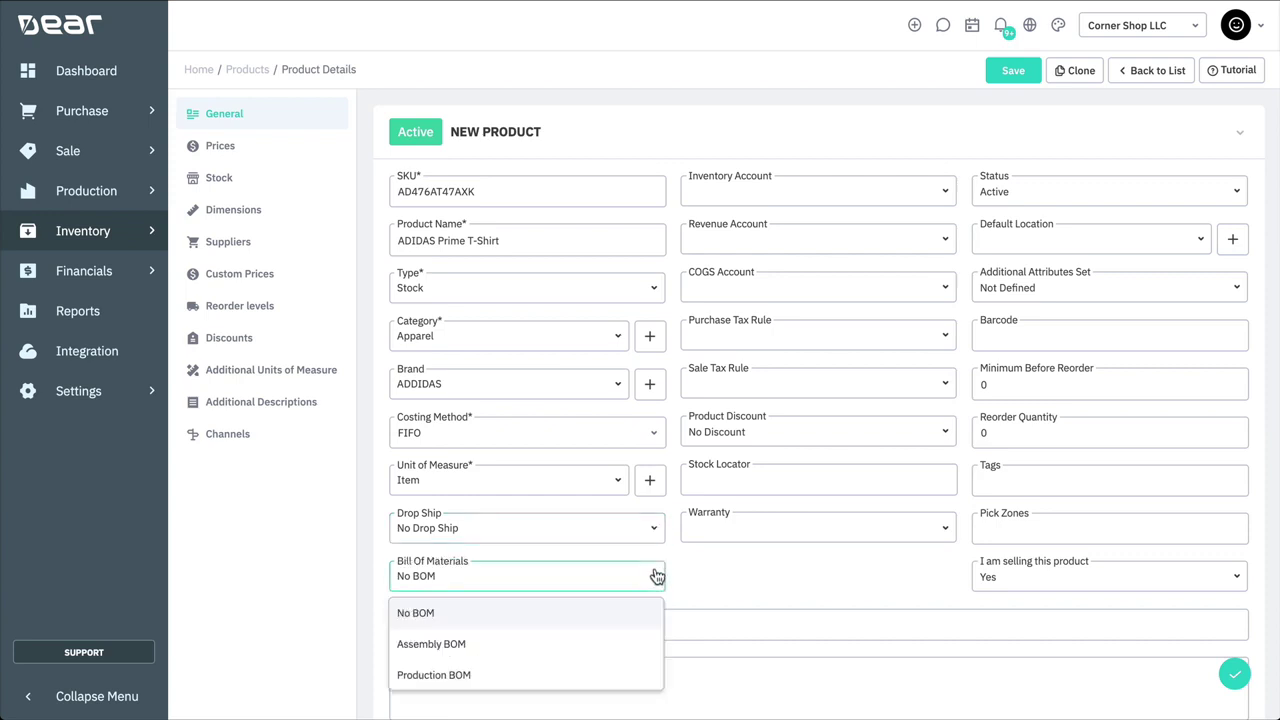
pyautogui.click(656, 575)
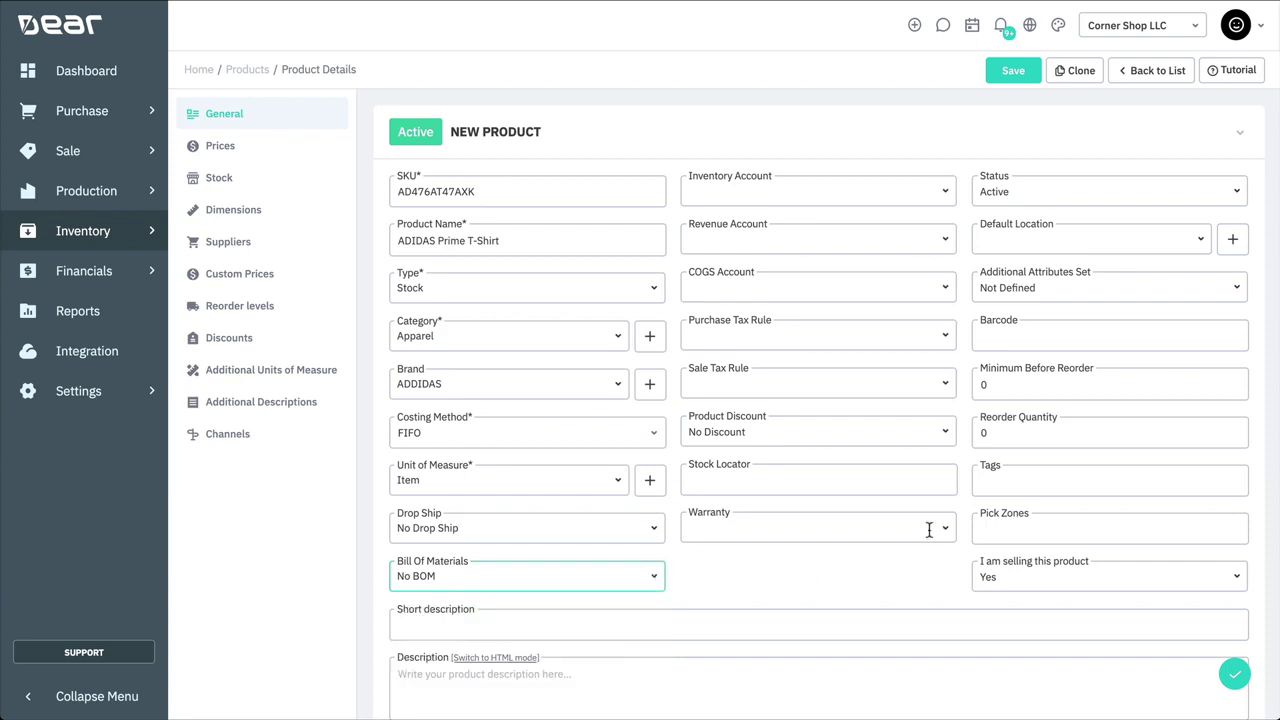
# Review the accounts available for the product's inventory, revenue and COGS.
pyautogui.click(946, 193)
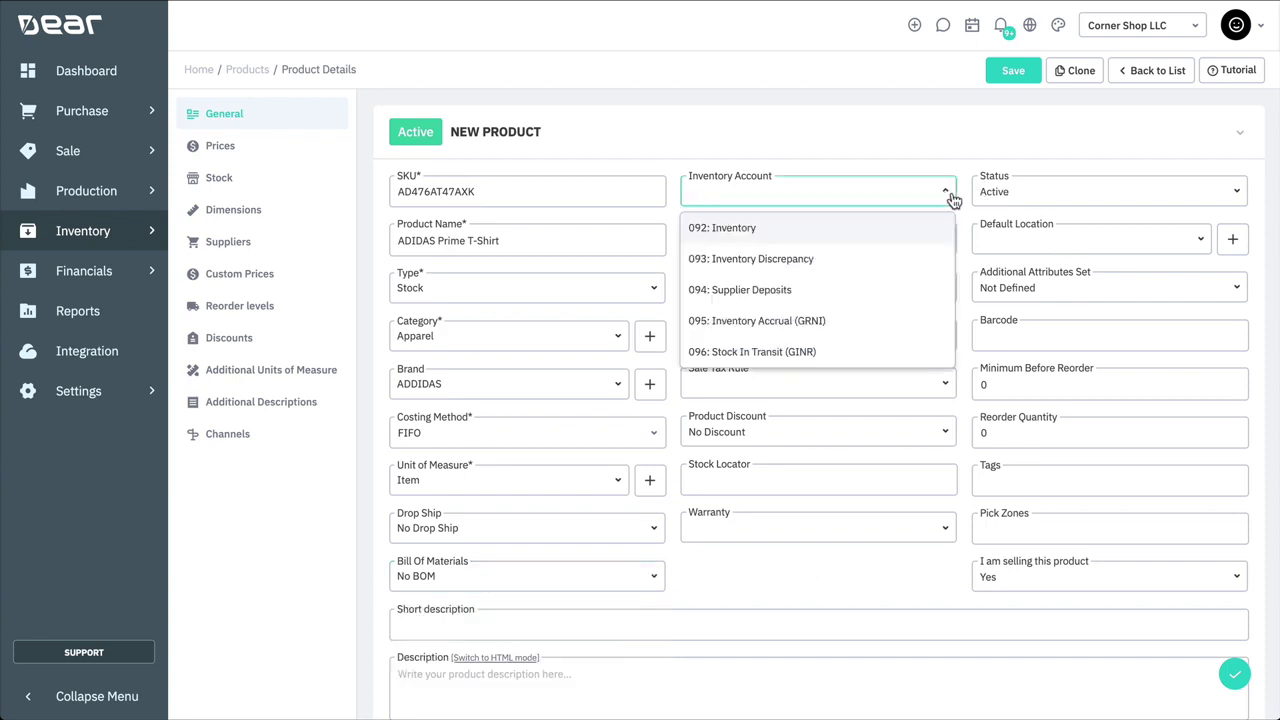
pyautogui.click(953, 200)
pyautogui.click(948, 243)
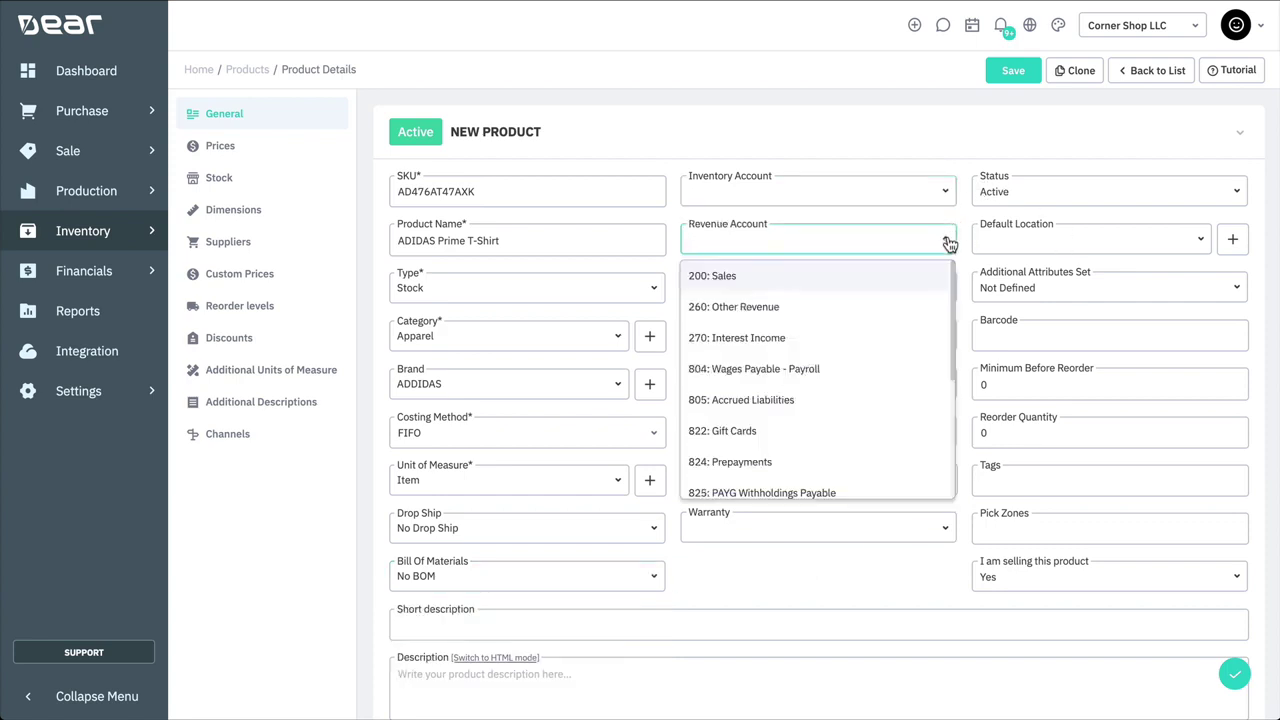
pyautogui.click(948, 243)
pyautogui.click(947, 288)
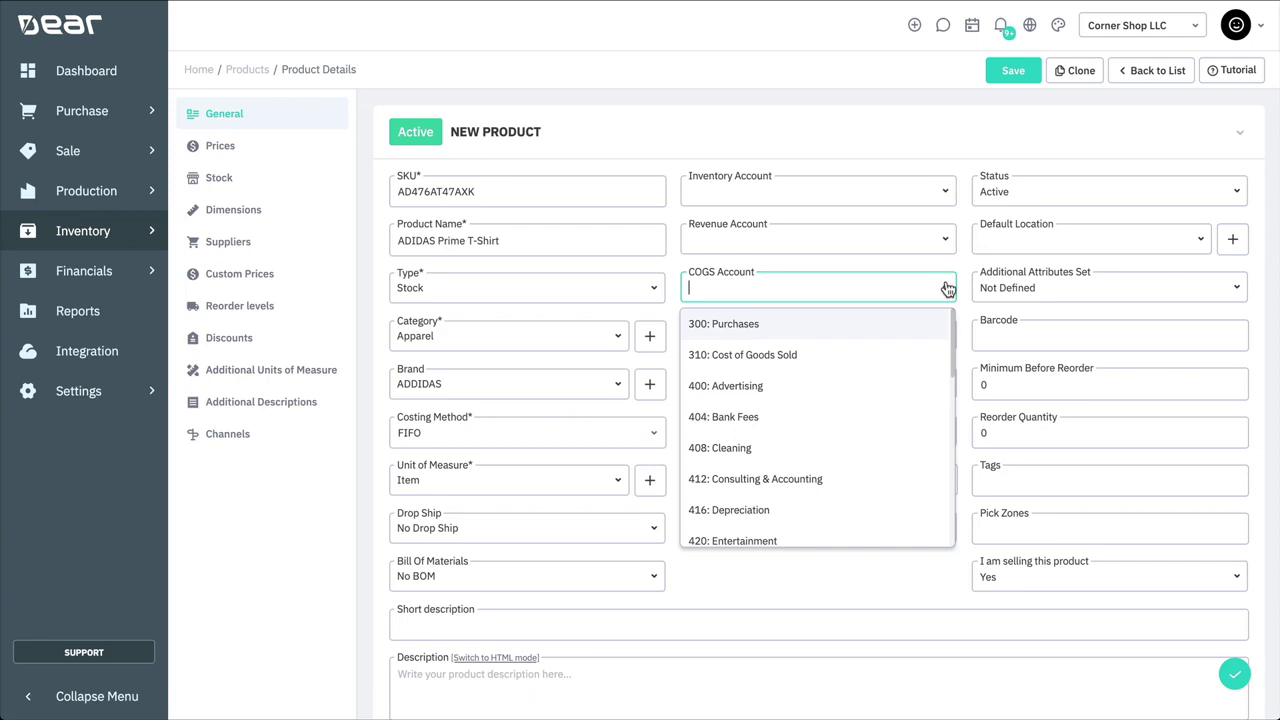
pyautogui.click(947, 288)
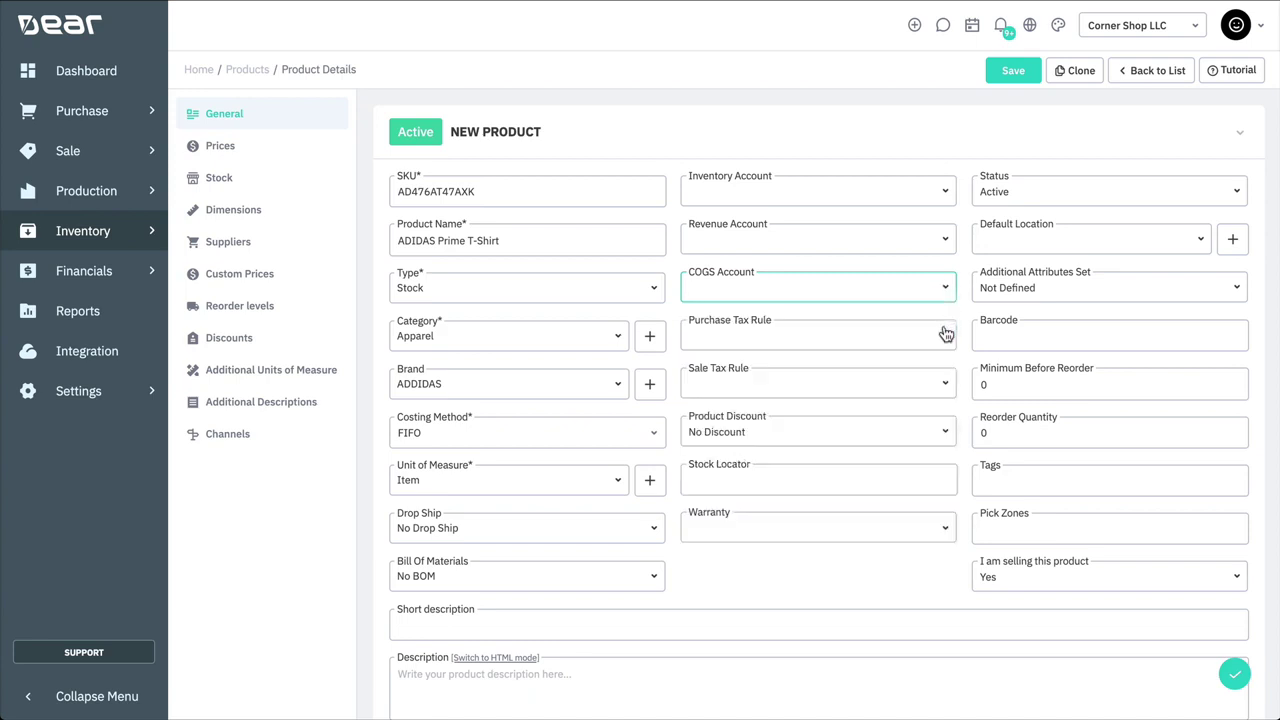
# Review the purchase tax rule, sale tax rule and product discount choices.
pyautogui.click(945, 334)
pyautogui.click(945, 334)
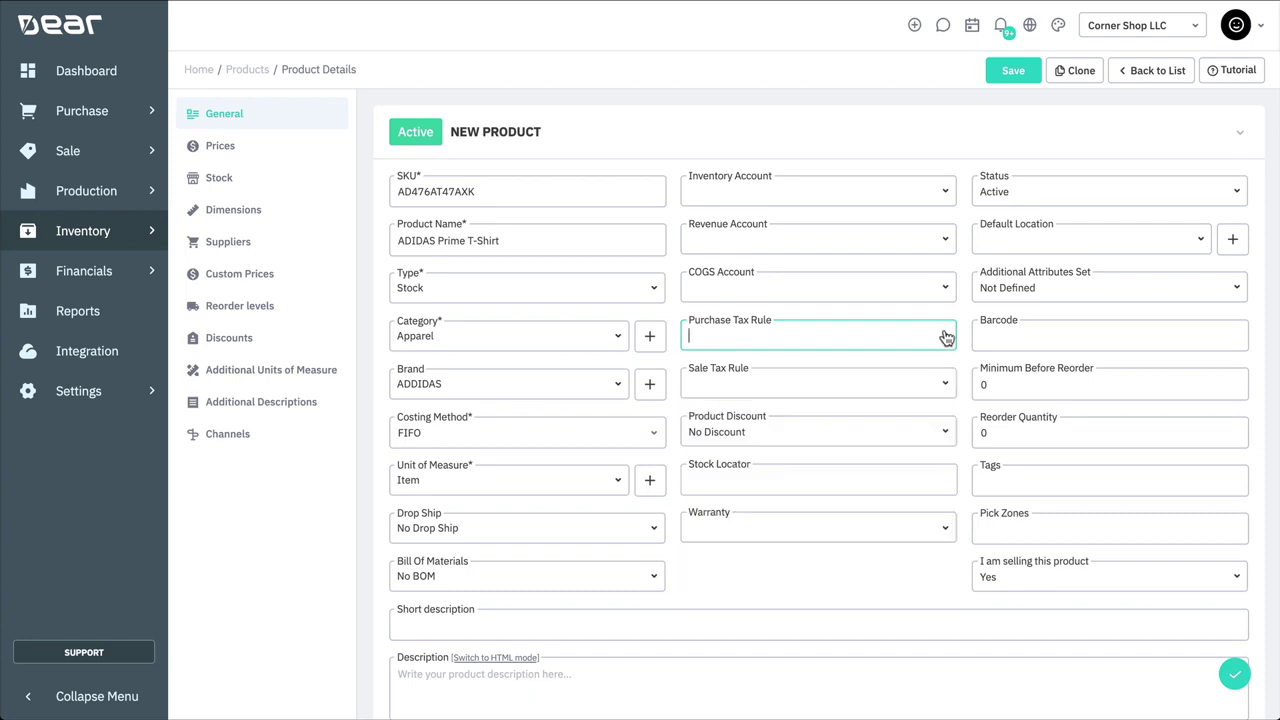
pyautogui.click(948, 383)
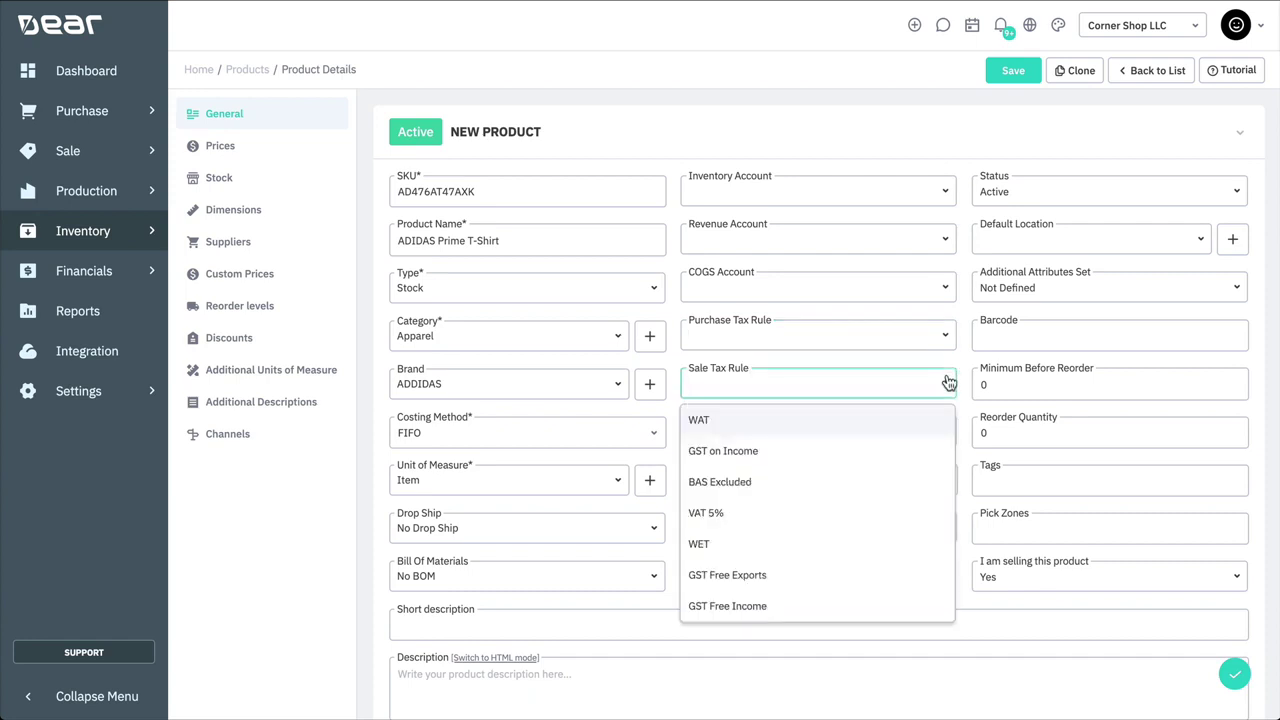
pyautogui.click(947, 383)
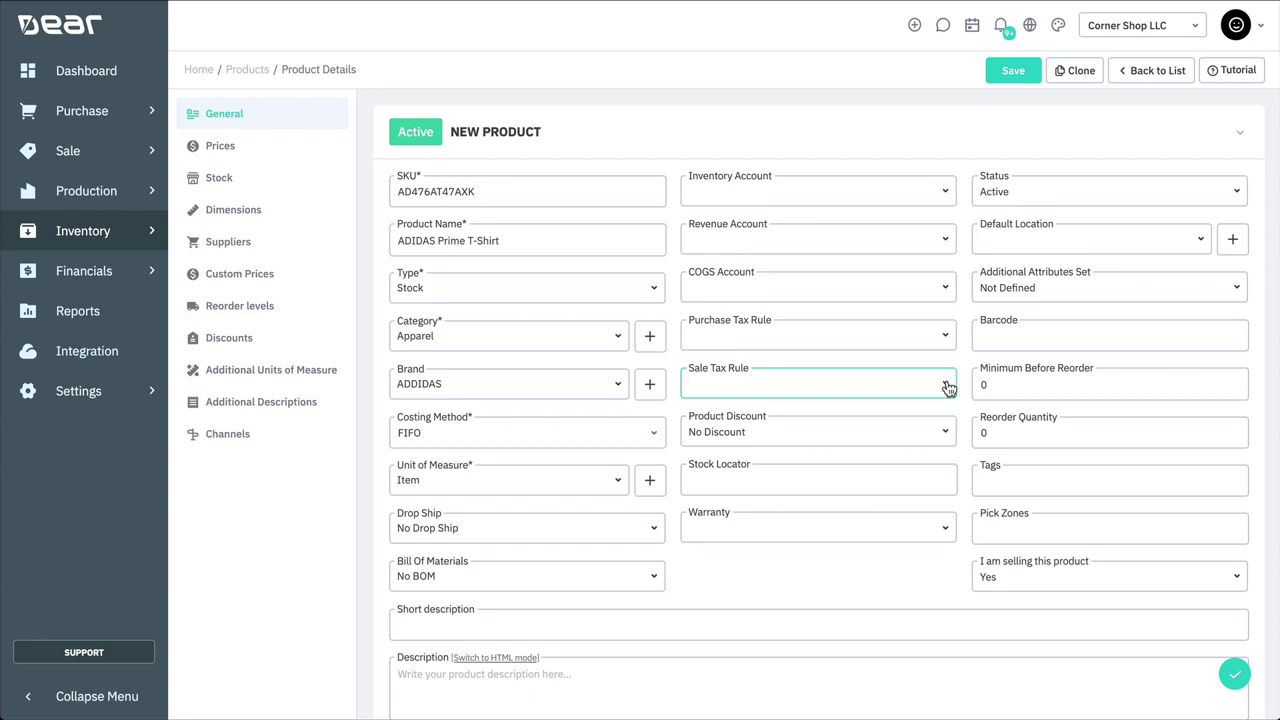
pyautogui.click(940, 434)
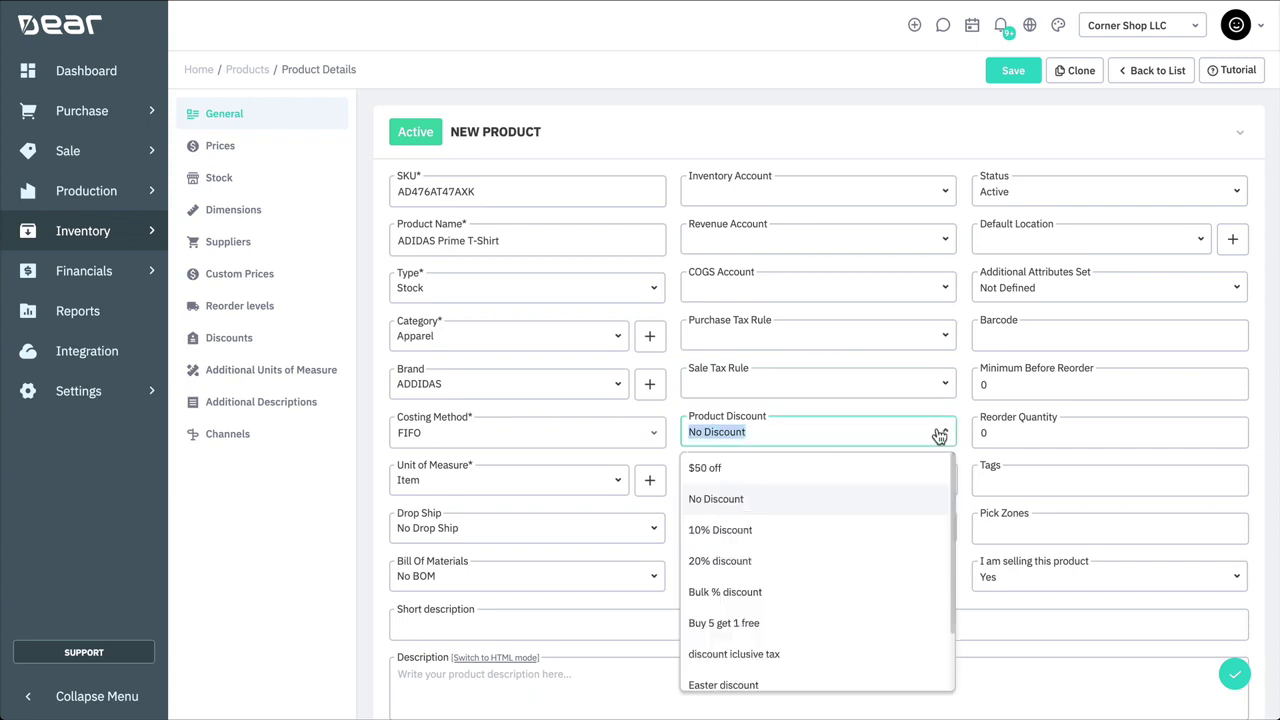
pyautogui.click(940, 434)
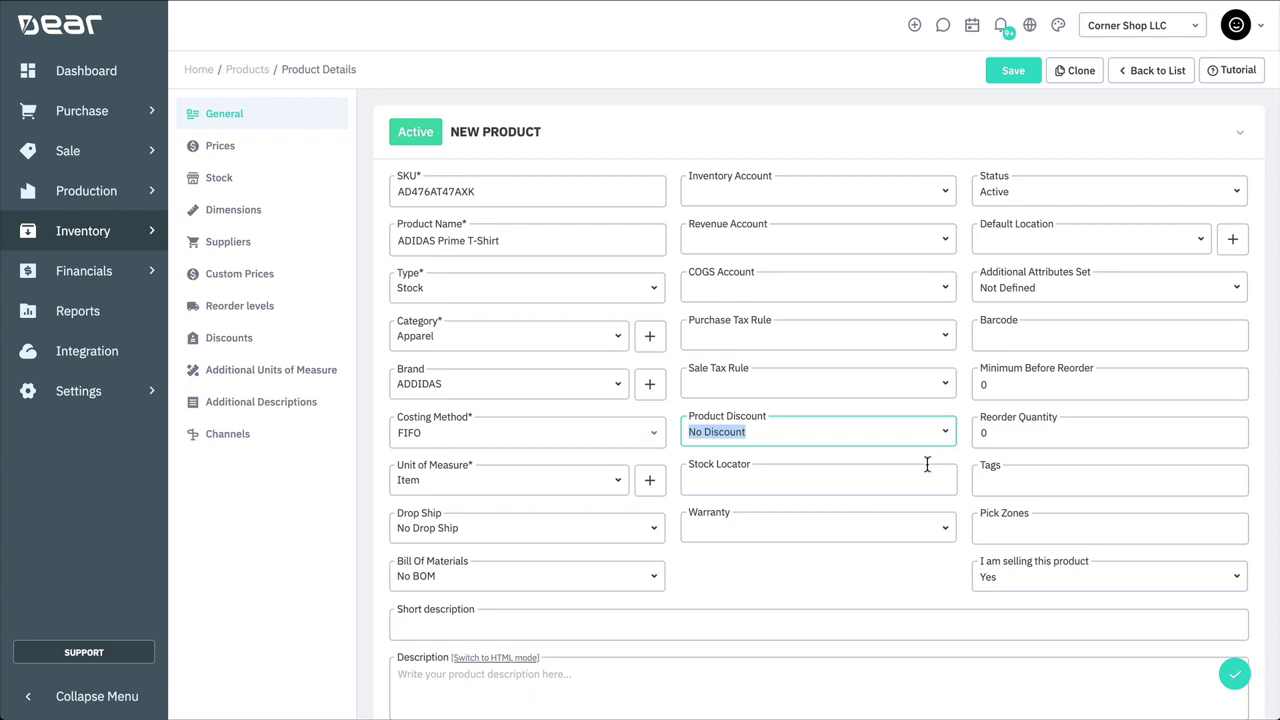
# Set the product's stock locator to Row 3.
pyautogui.click(927, 464)
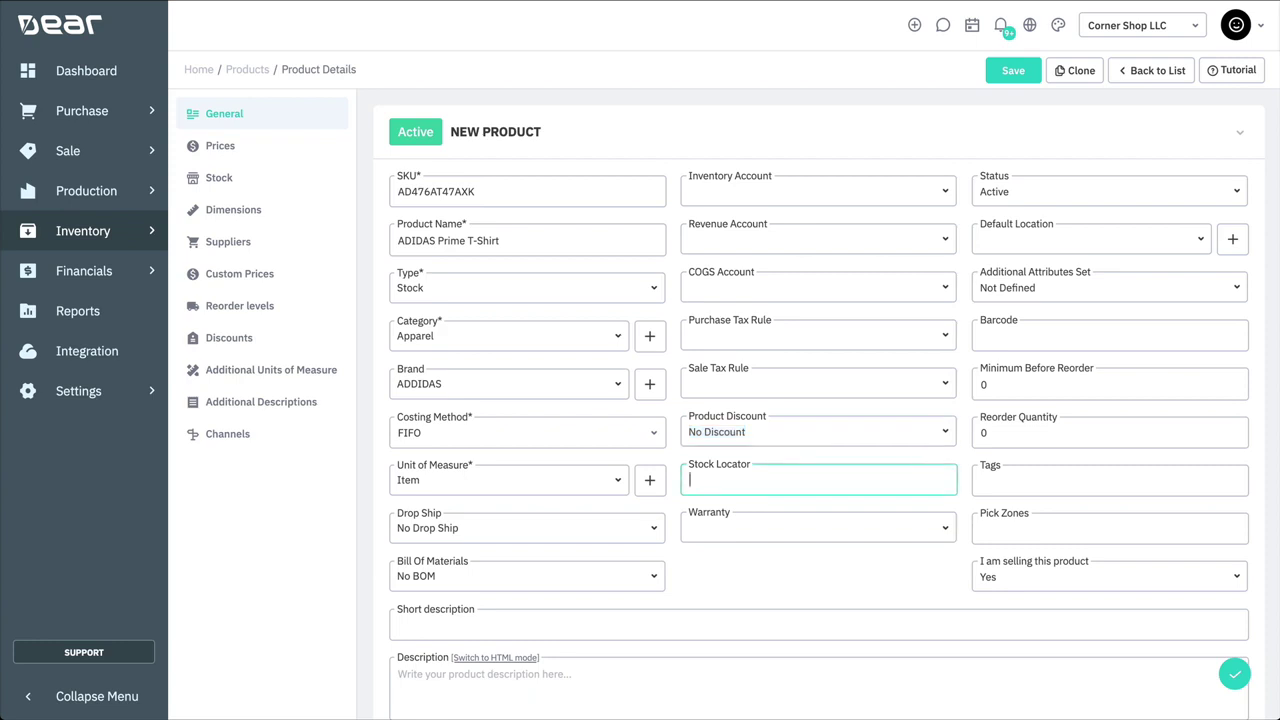
pyautogui.write('Row 3')
# Review the available warranty and status options for the product.
pyautogui.click(940, 528)
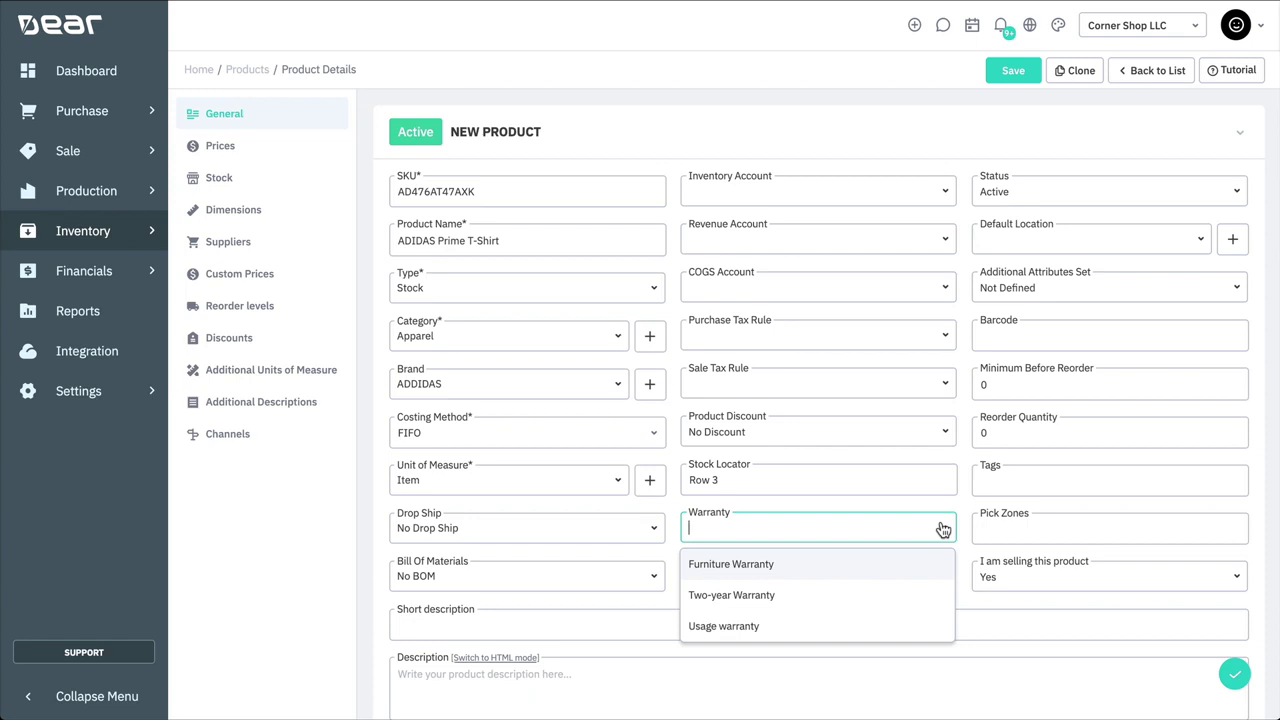
pyautogui.click(943, 528)
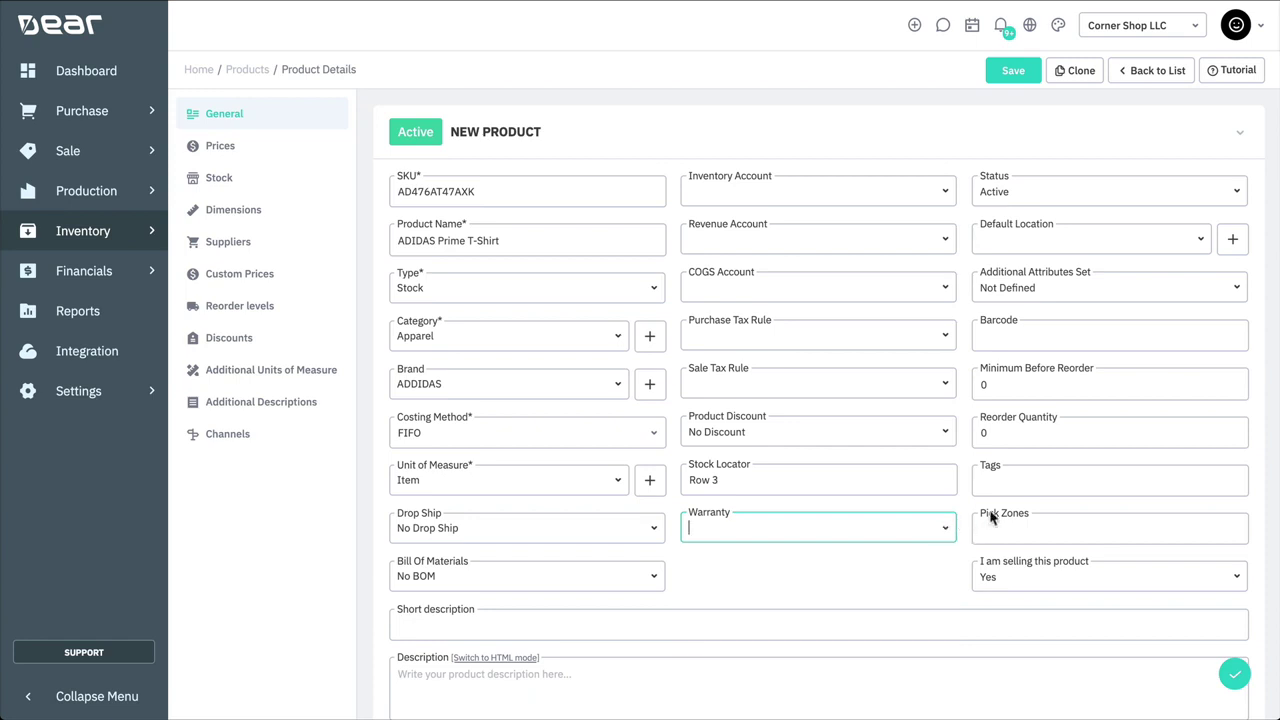
pyautogui.click(1236, 195)
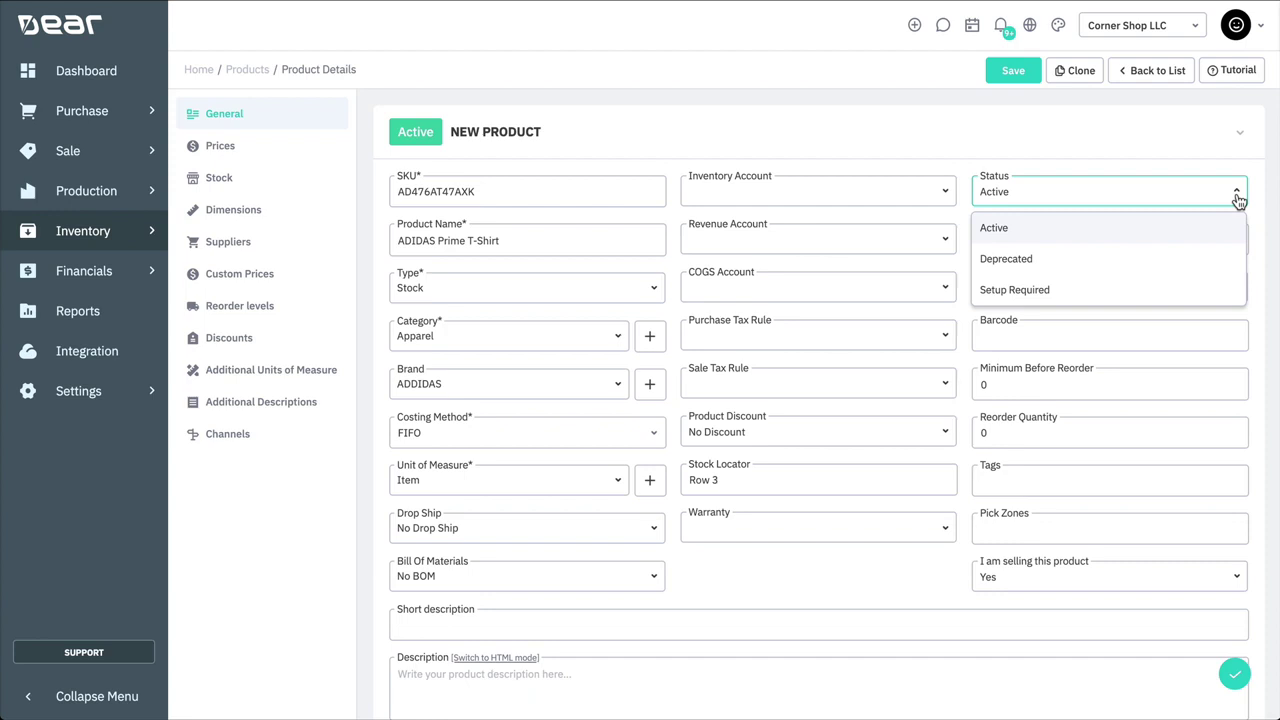
pyautogui.click(1238, 196)
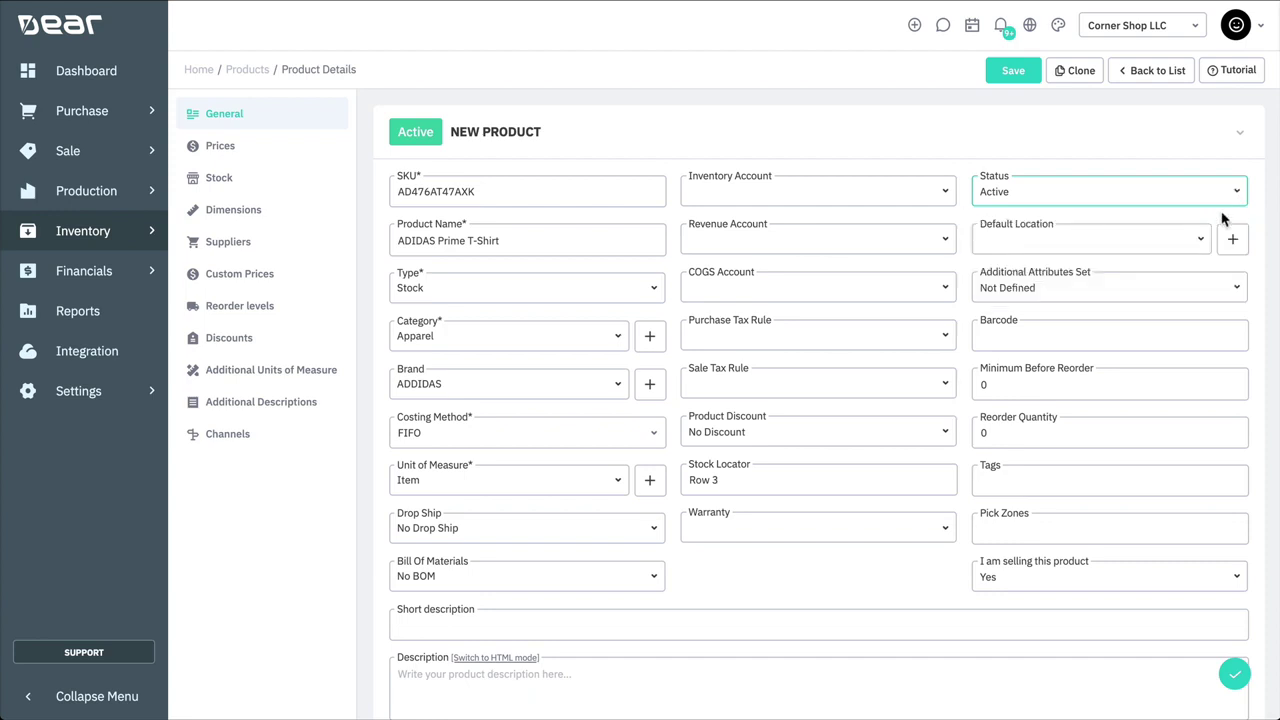
# Set the product's default location to Corner Shop LLC and its additional attributes set to Clothing.
pyautogui.click(1202, 240)
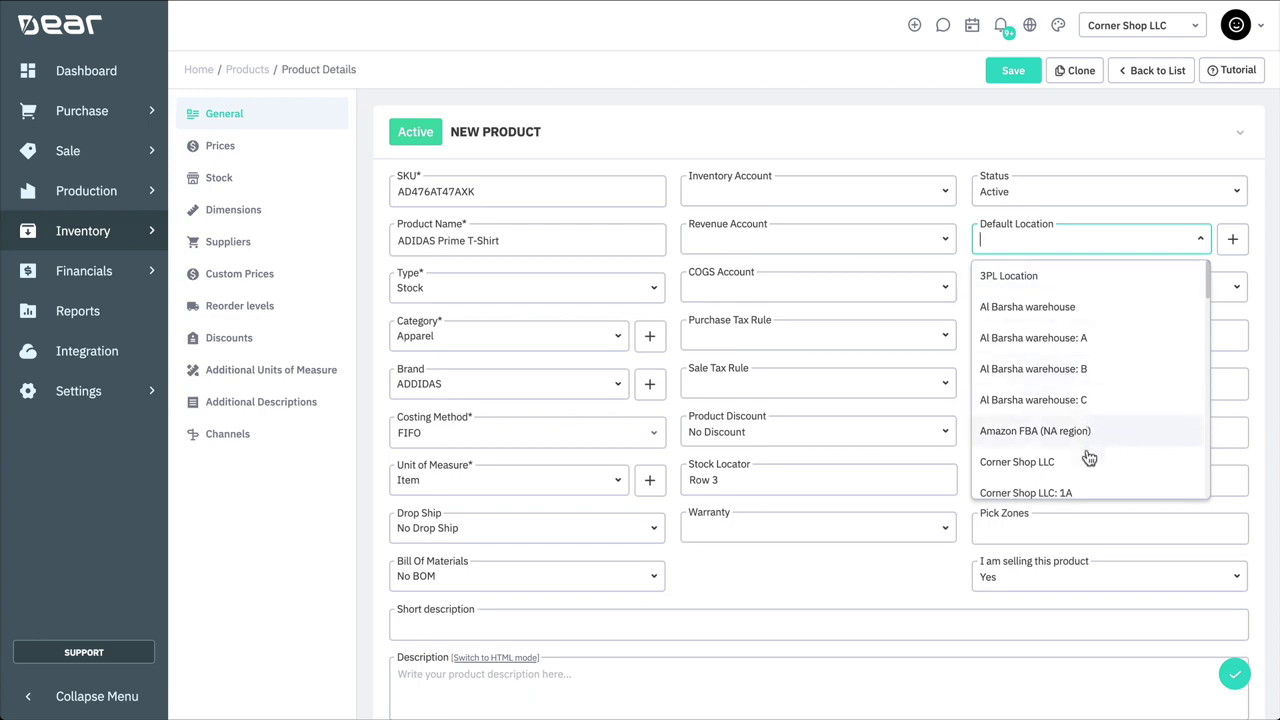
pyautogui.click(1086, 462)
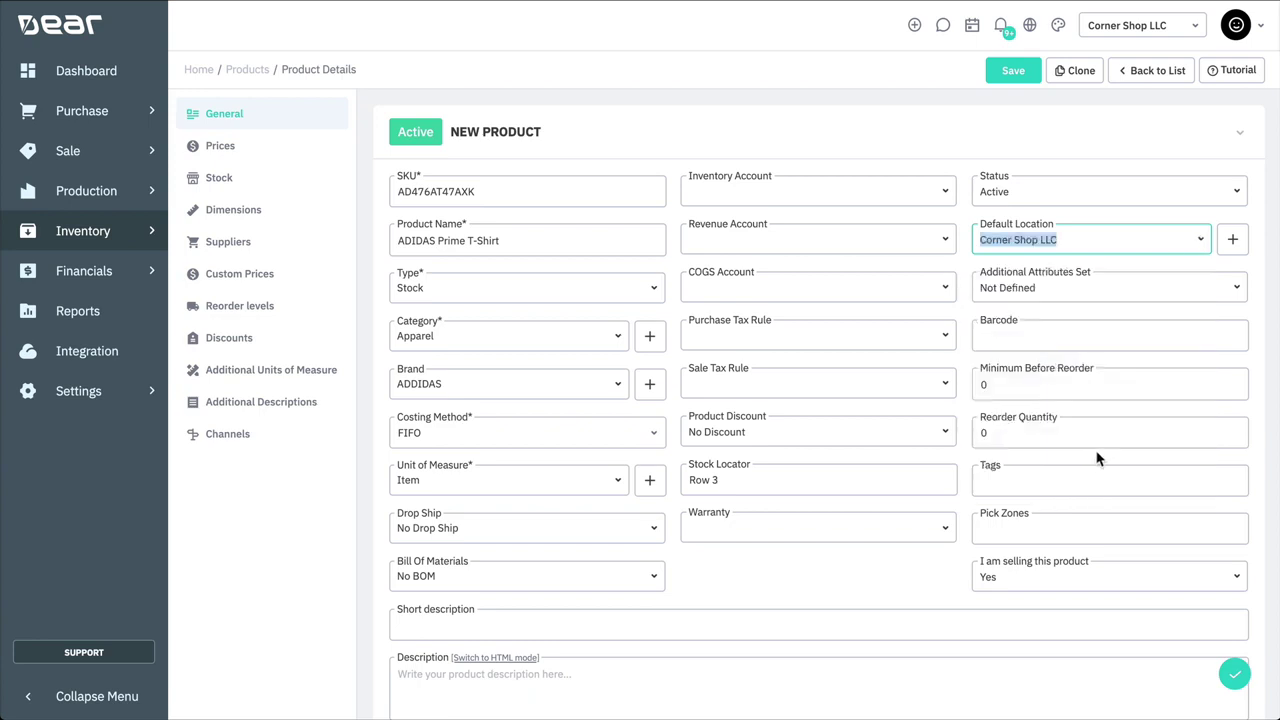
pyautogui.click(1238, 289)
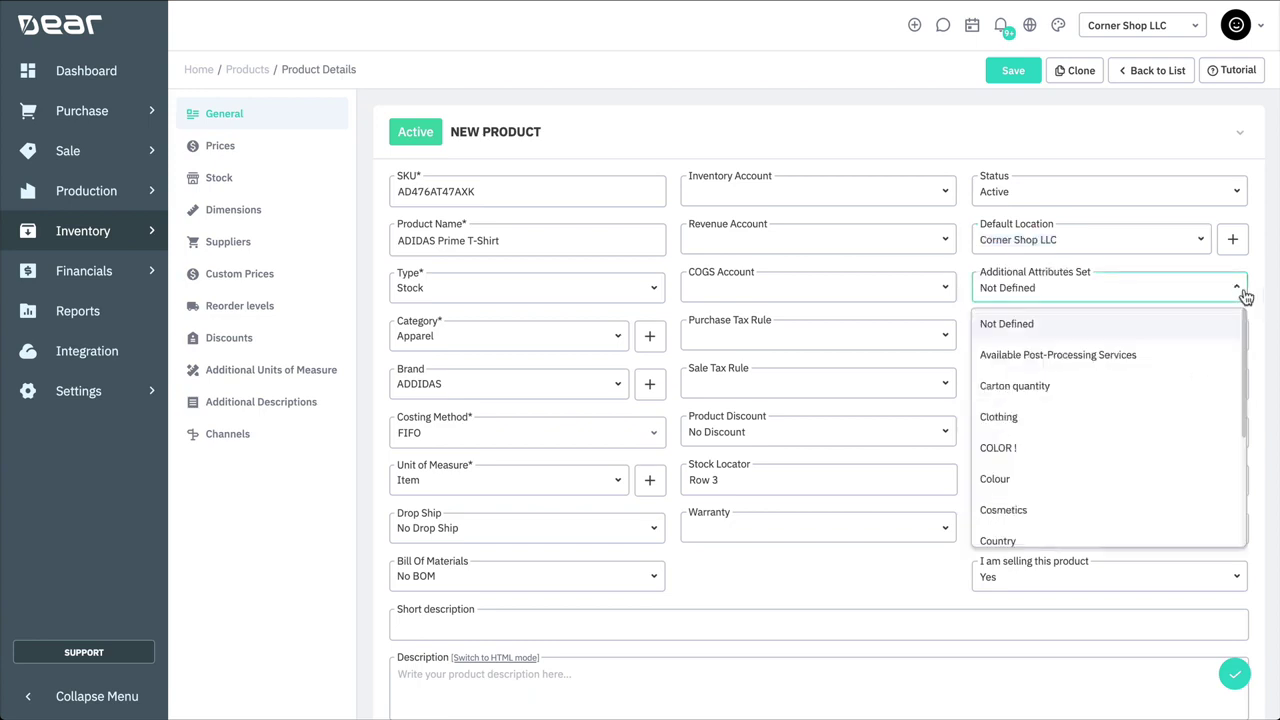
pyautogui.click(1130, 421)
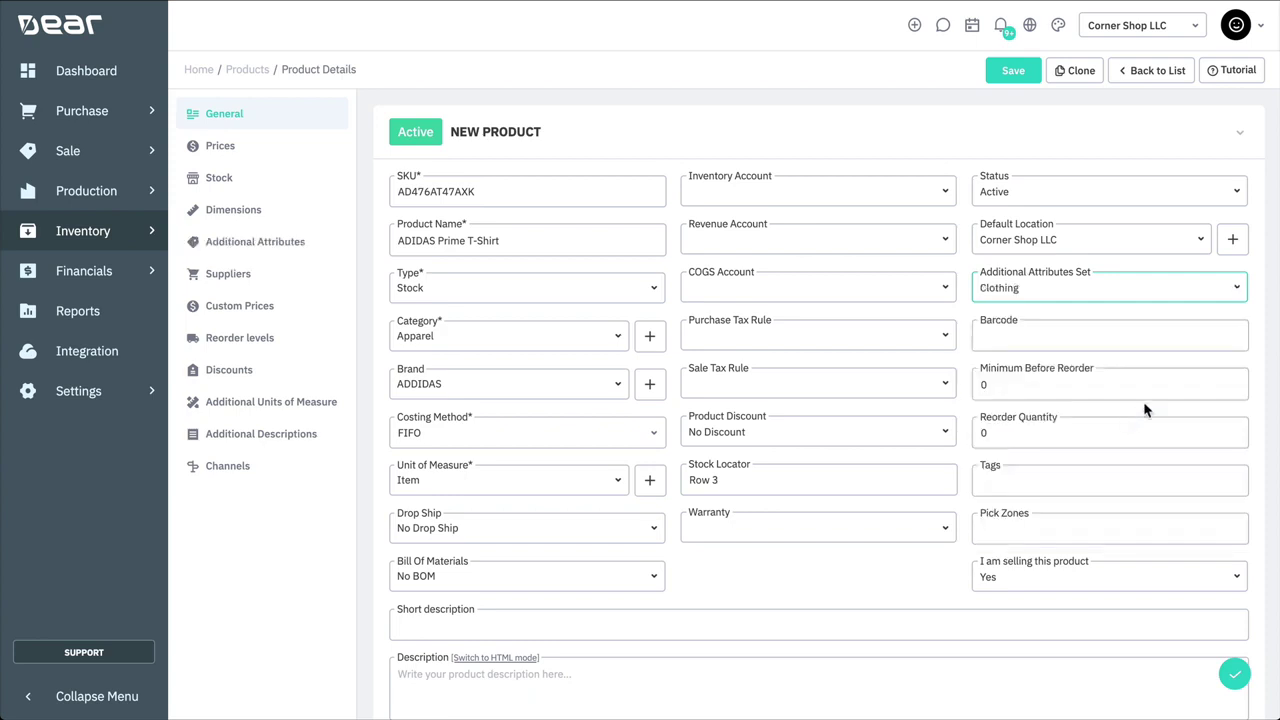
pyautogui.click(1200, 341)
pyautogui.write('4832049823094')
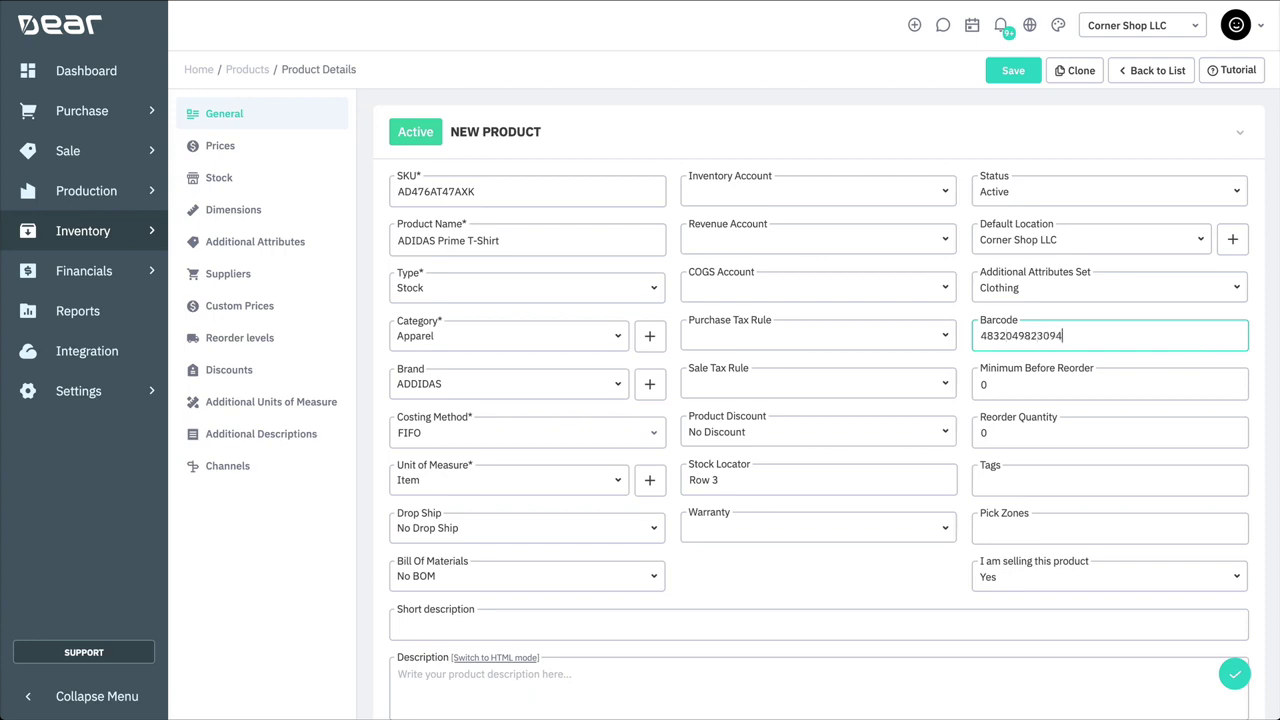
pyautogui.click(1195, 385)
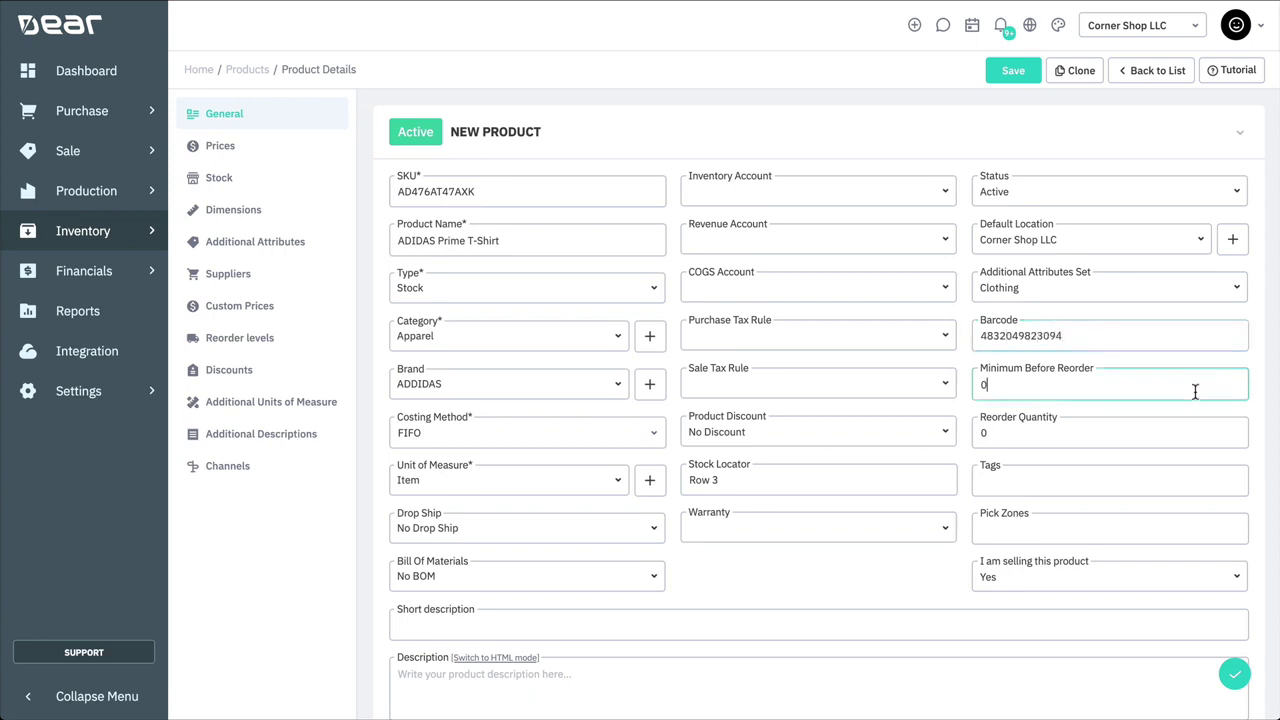
pyautogui.click(1194, 433)
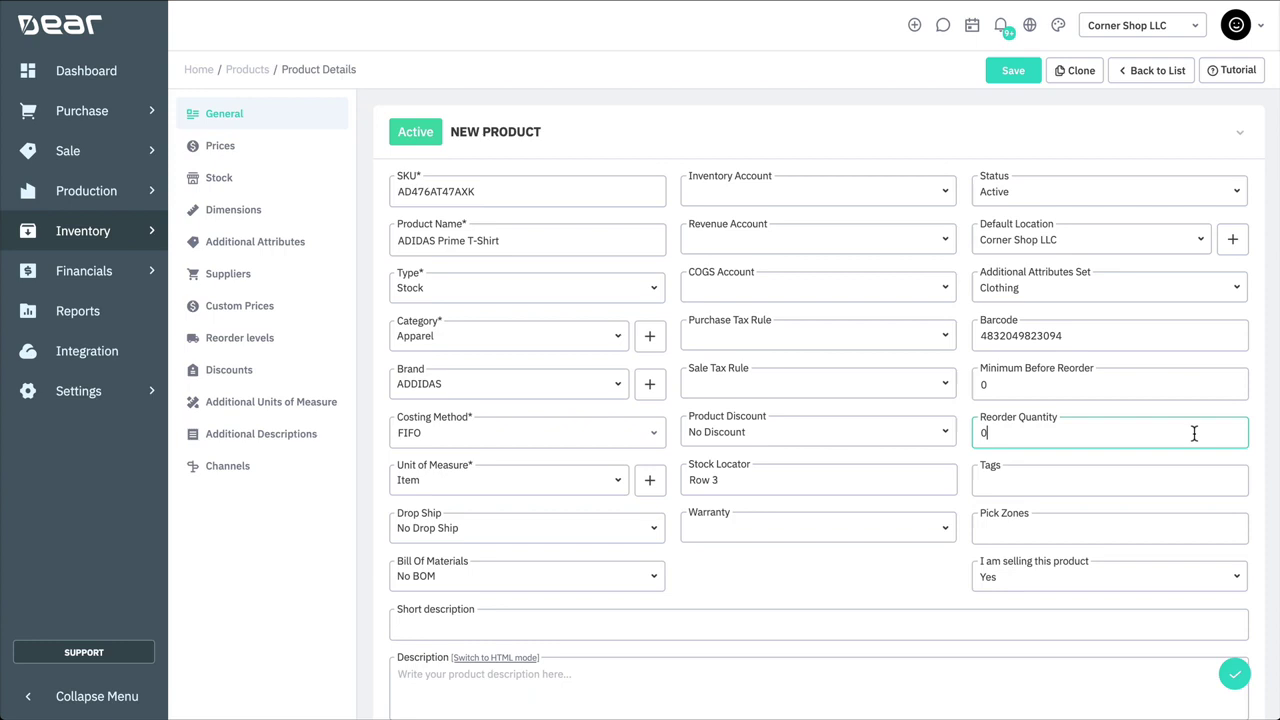
# Add the tags Clothing and Casual to the product.
pyautogui.click(1190, 482)
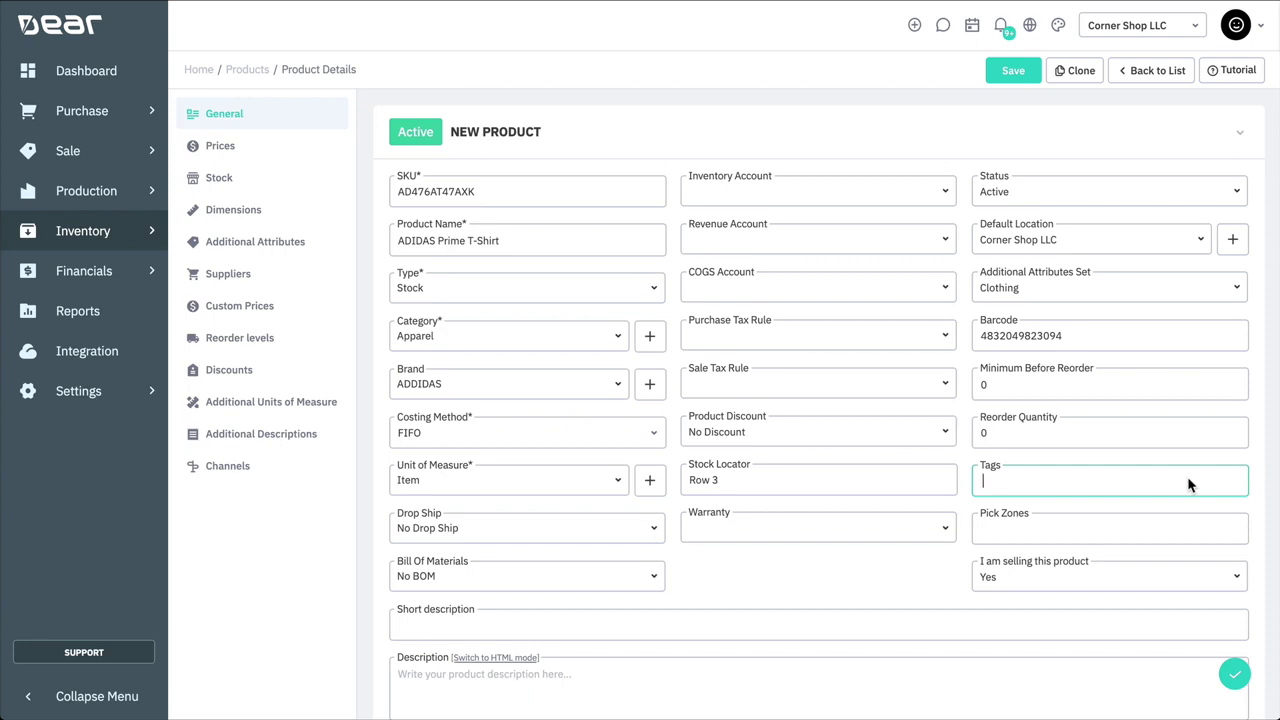
pyautogui.write('Clothing')
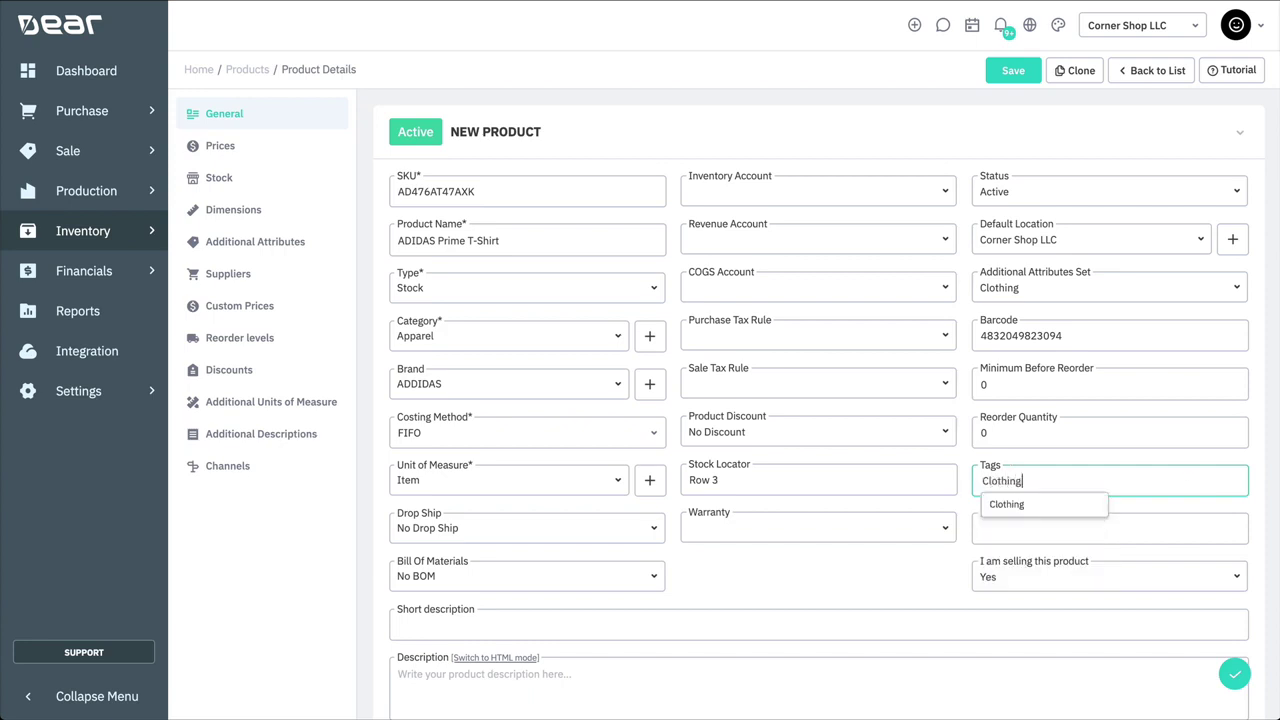
pyautogui.press('Return')
pyautogui.write('Casual')
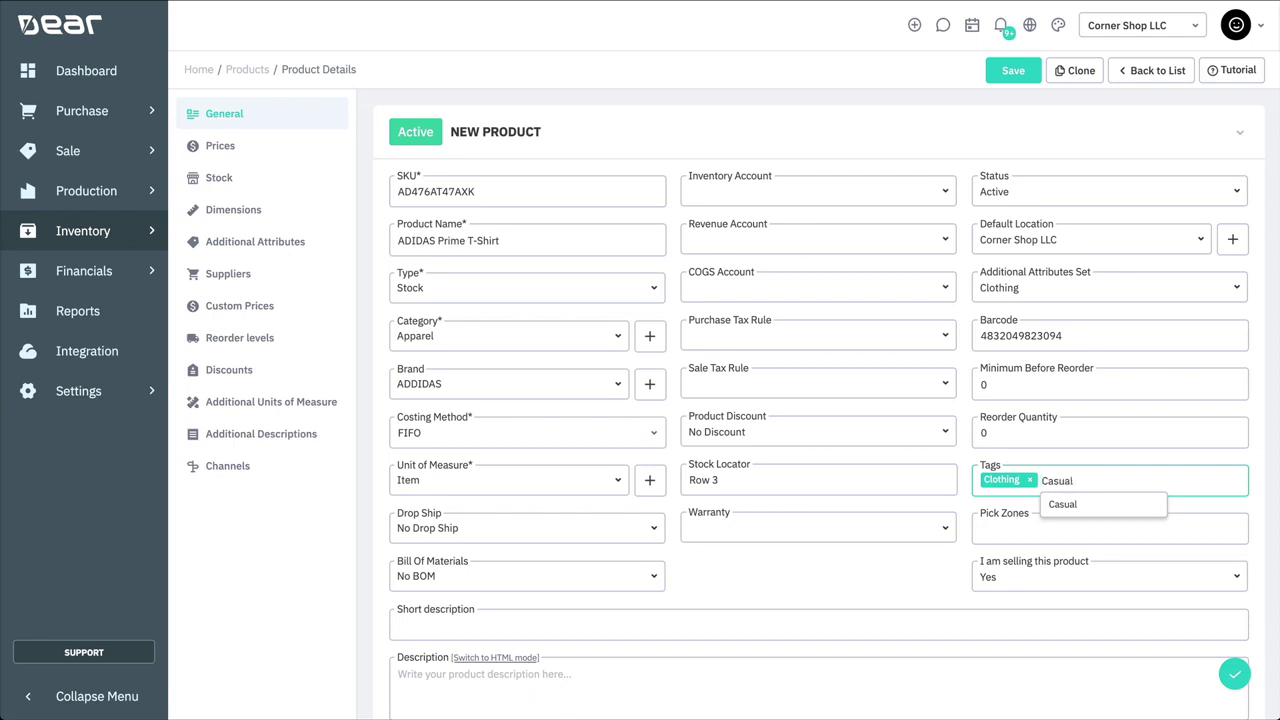
pyautogui.press('Return')
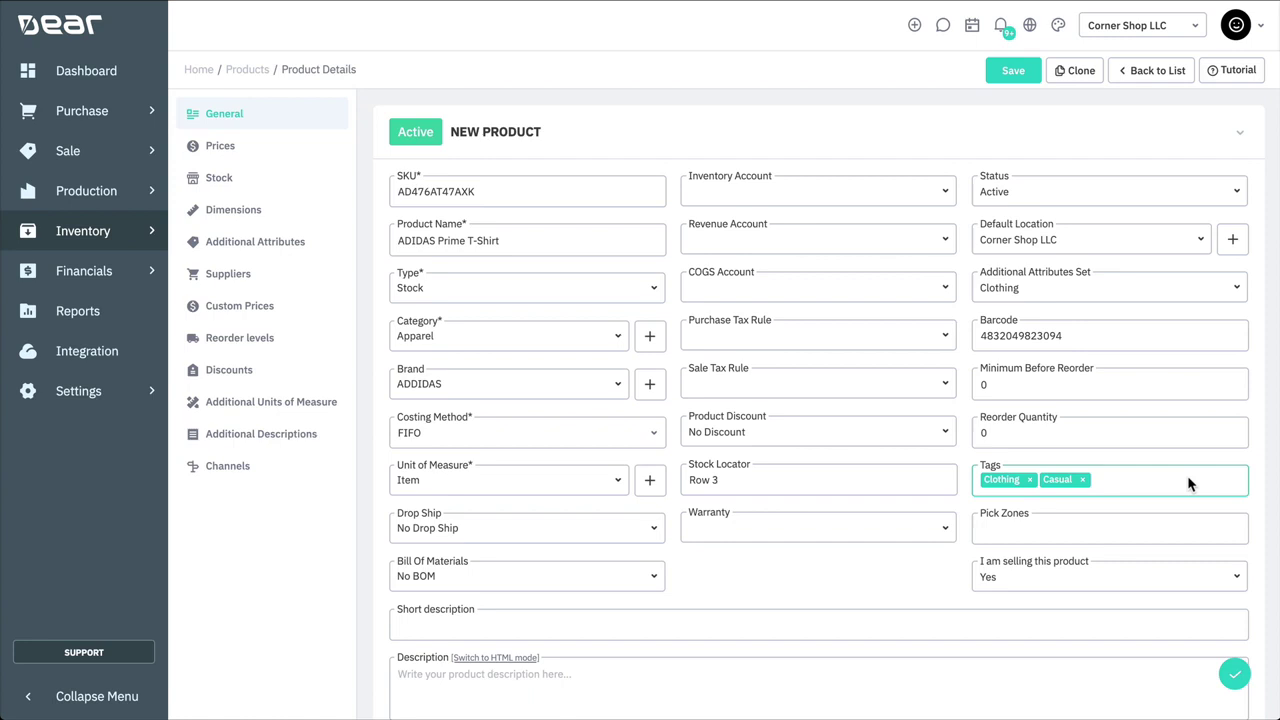
# Check the pick zones field and review the choices for whether the product is being sold.
pyautogui.click(1188, 528)
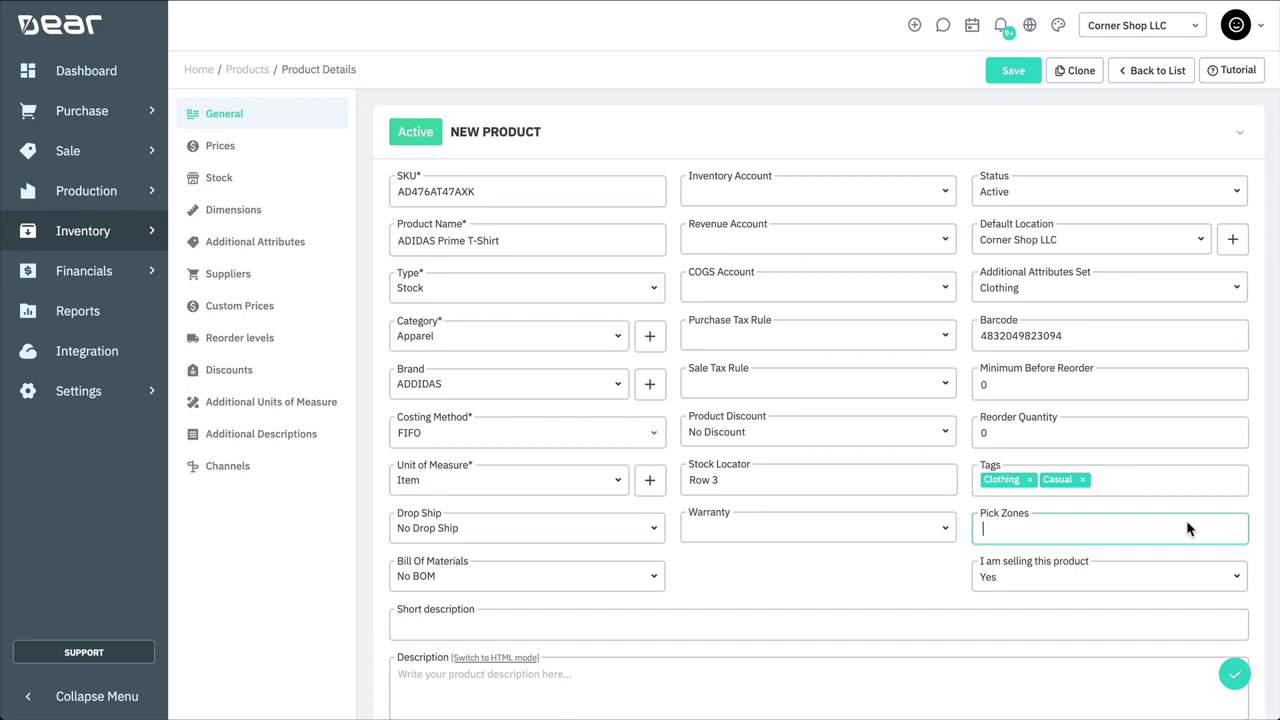
pyautogui.click(1237, 580)
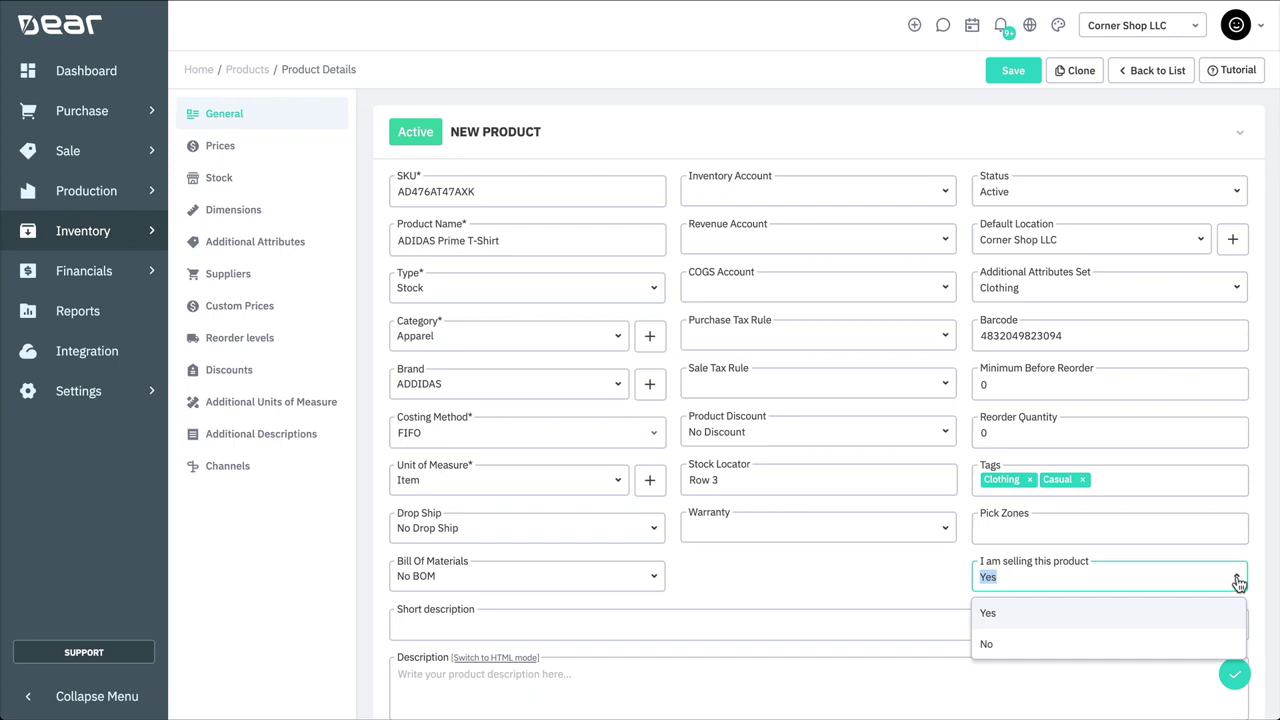
pyautogui.click(1237, 580)
# Enter "Simple Shirt" as the product's short description.
pyautogui.scroll(-3, 1237, 582)
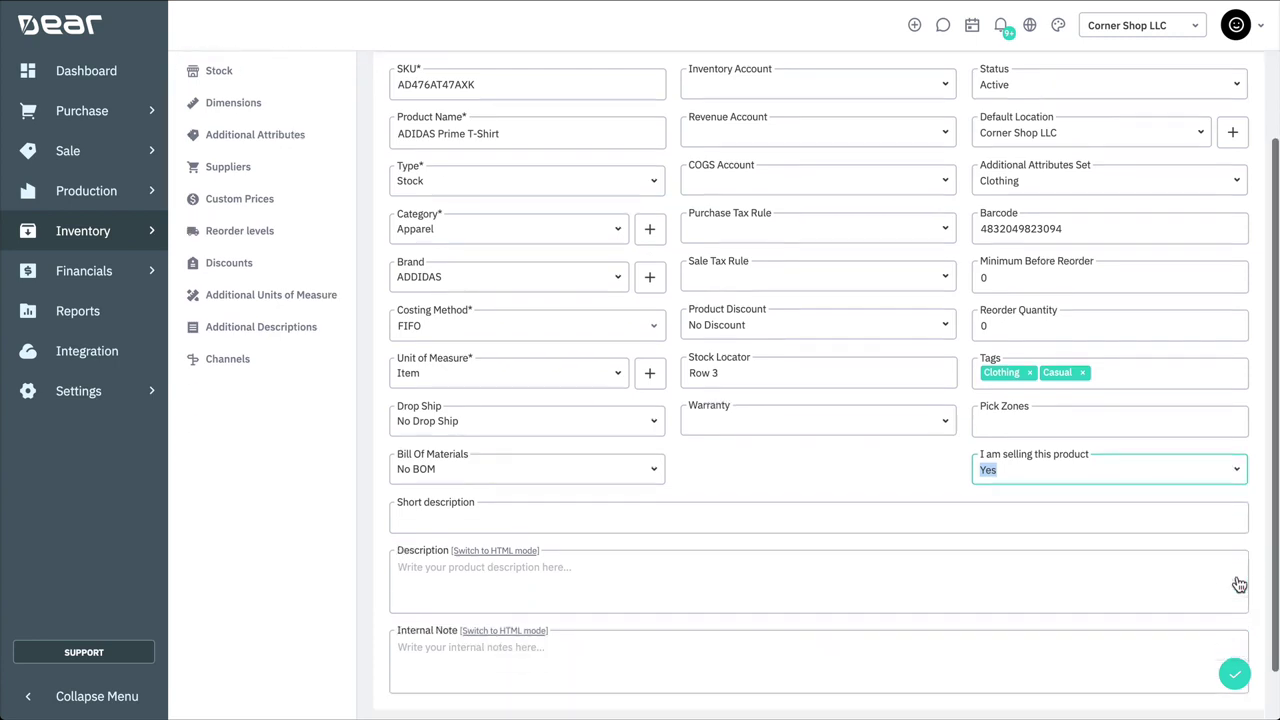
pyautogui.click(1149, 472)
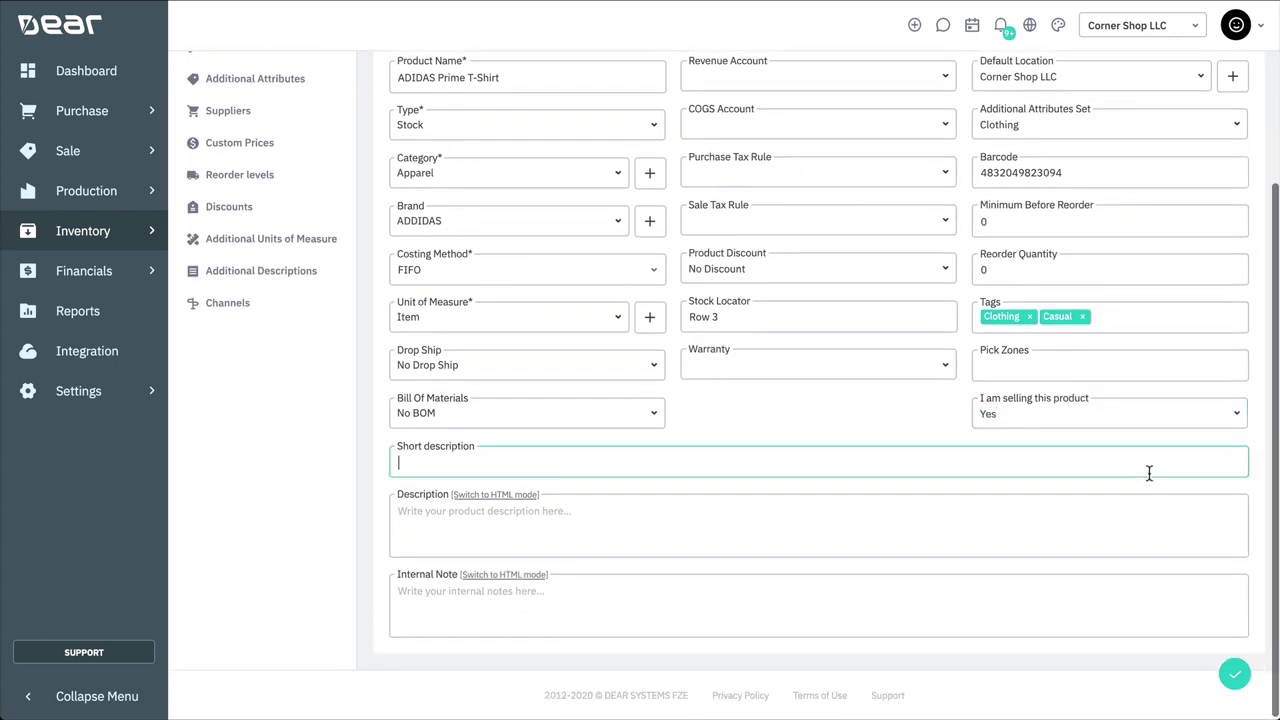
pyautogui.write('Simple Shirt')
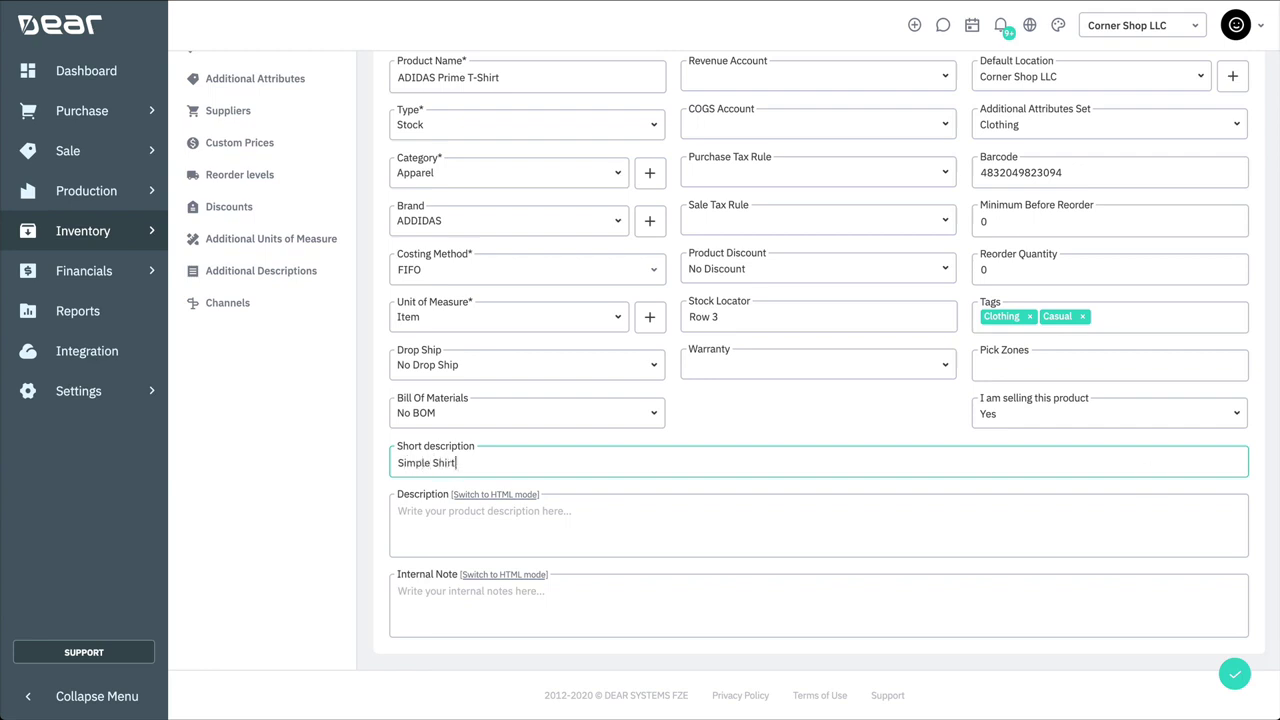
pyautogui.press('Tab')
# Switch the description to HTML mode, paste the copied Details list and Info & Care table, and look through the content.
pyautogui.click(515, 496)
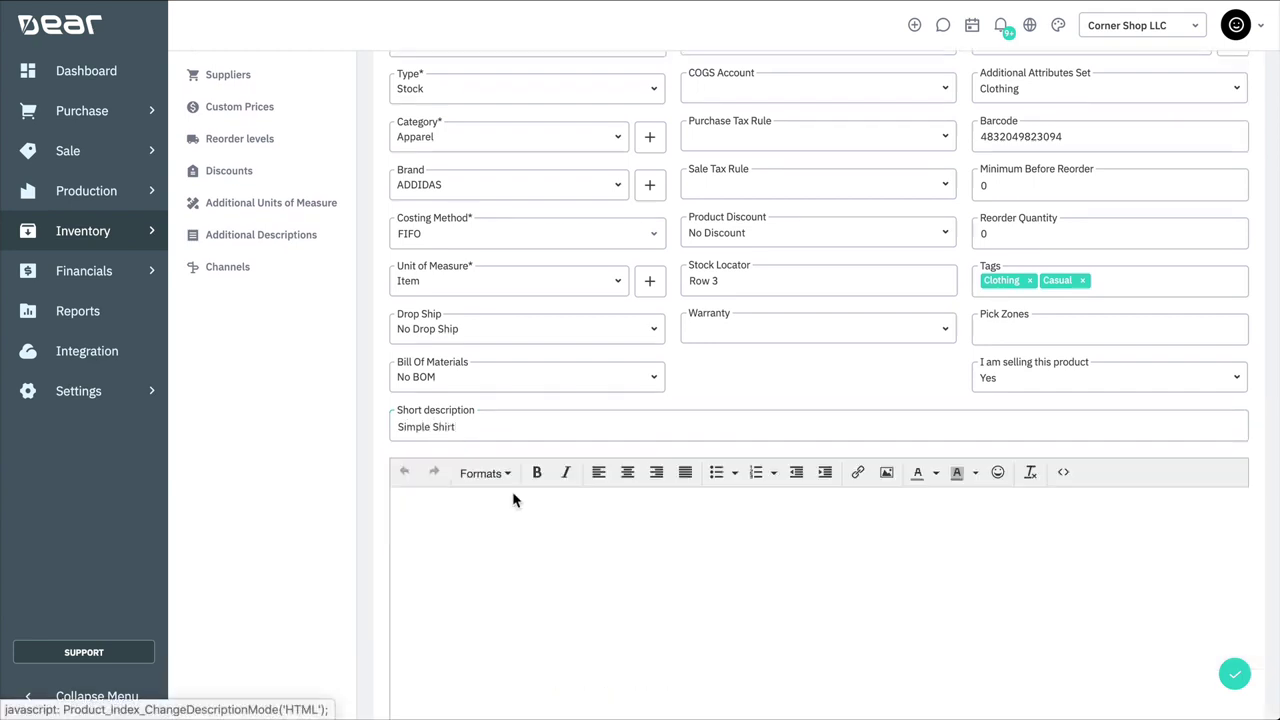
pyautogui.hotkey('ctrl', 'v')
pyautogui.click(808, 543)
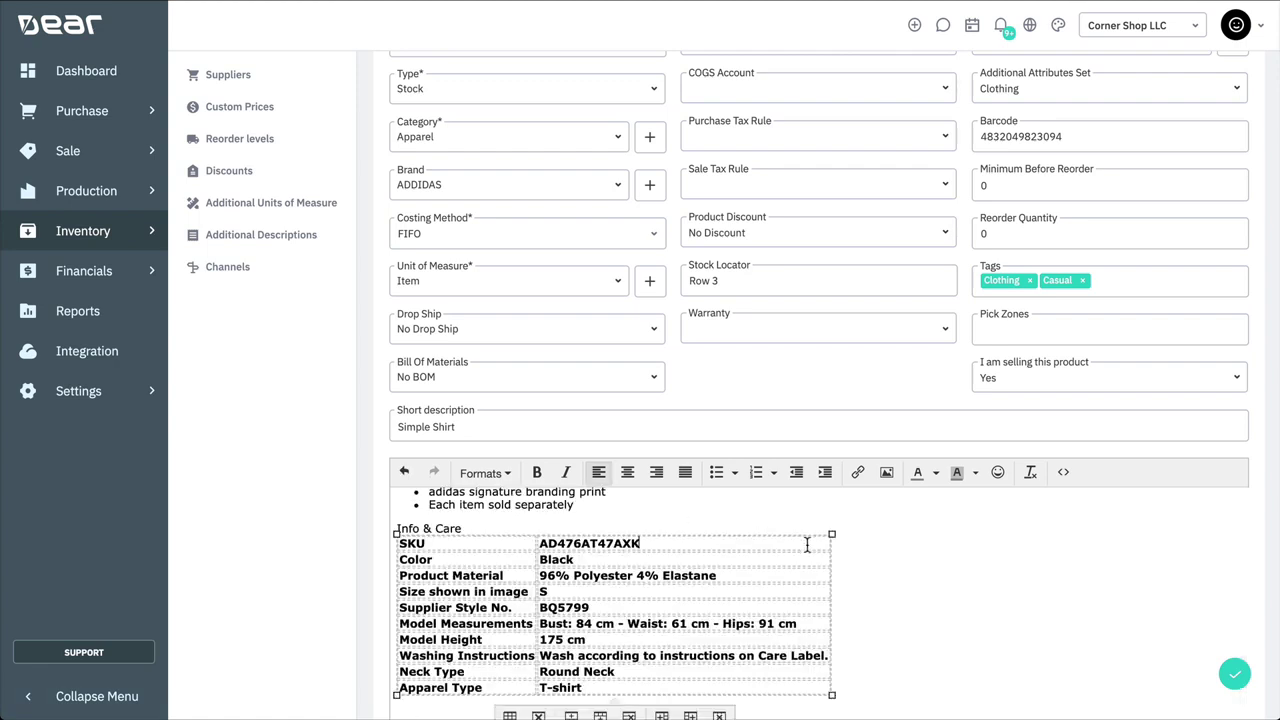
pyautogui.scroll(1, 807, 545)
pyautogui.click(911, 527)
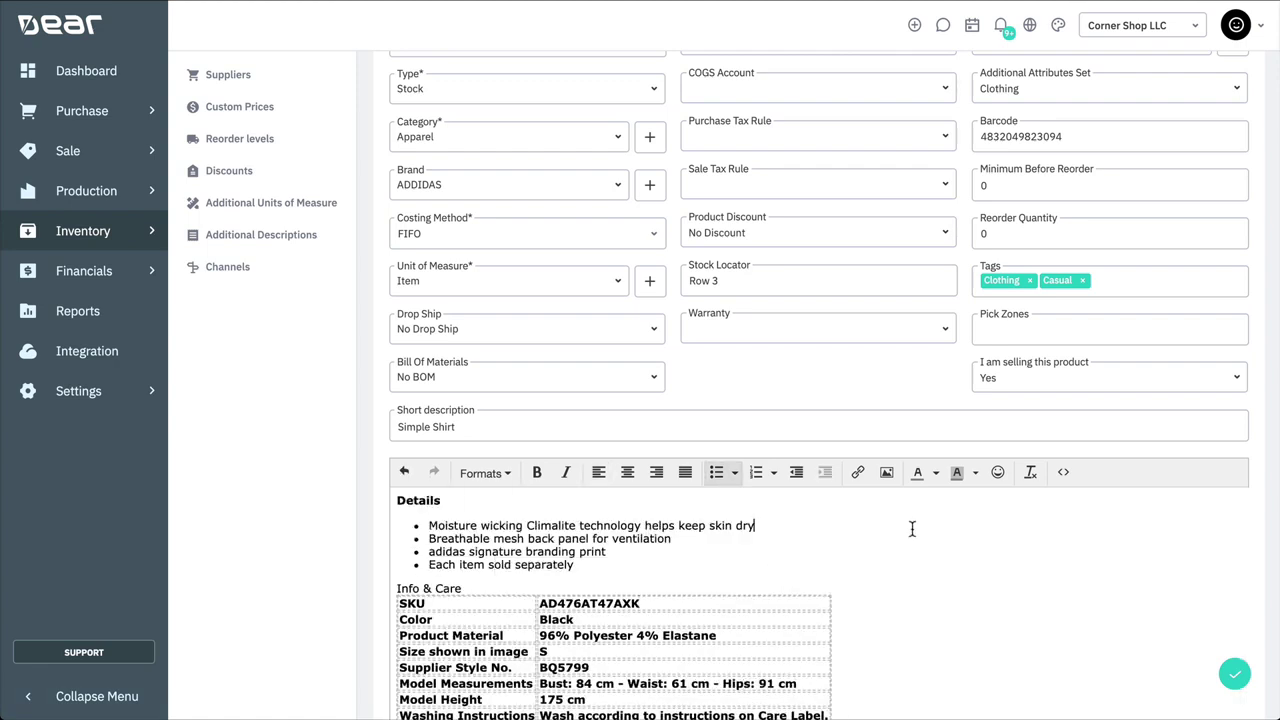
pyautogui.scroll(-1, 915, 555)
# Enter "Great shirt for promotions" as the product's internal note.
pyautogui.scroll(-2, 915, 555)
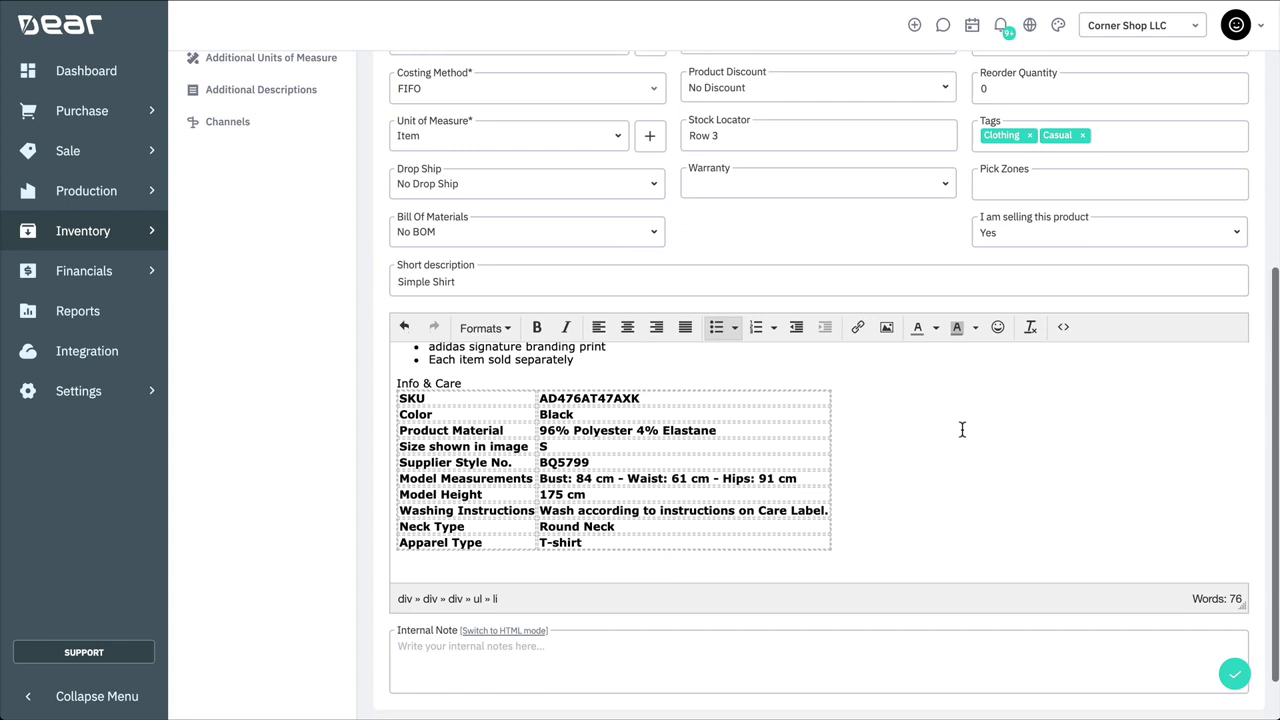
pyautogui.click(845, 581)
pyautogui.write('Great s')
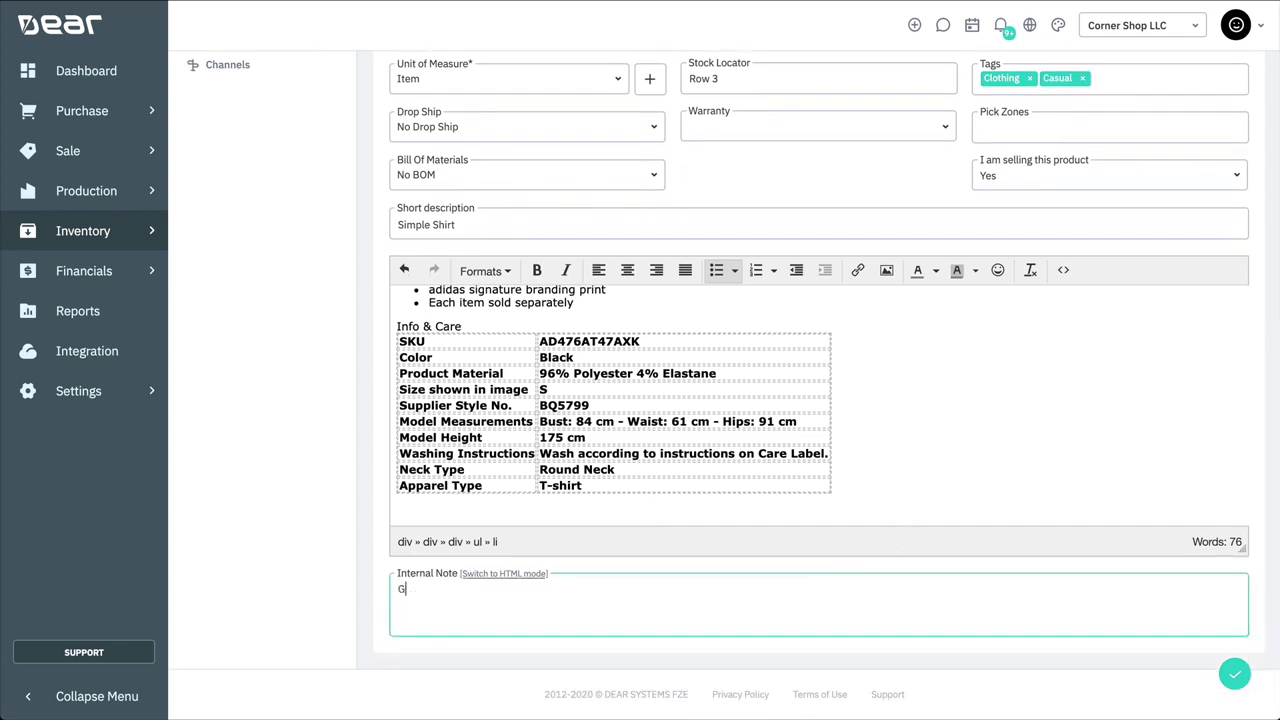
pyautogui.write('hirt for promotions')
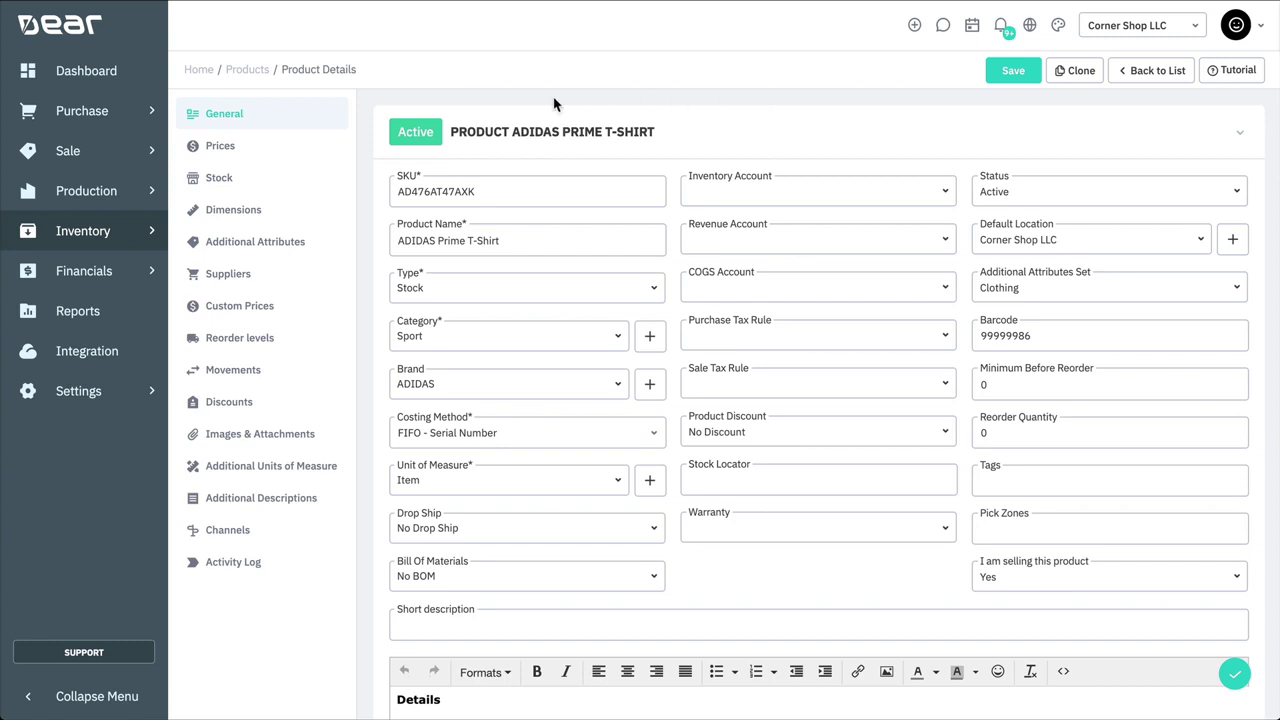
# Set the Wholesale price tier of the ADIDAS Prime T-Shirt to 70.
pyautogui.click(289, 153)
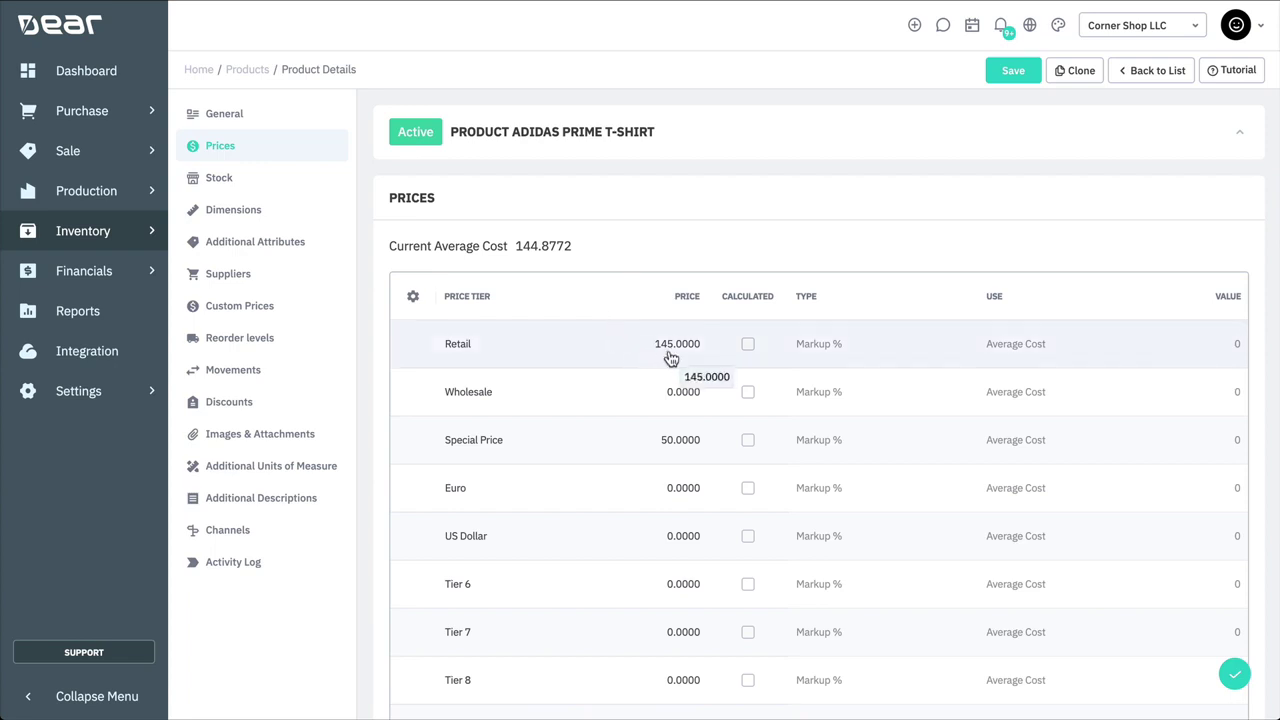
pyautogui.click(686, 400)
pyautogui.write('70')
pyautogui.click(741, 212)
# Review the product's stock quantities by location and its size and weight dimension fields.
pyautogui.click(278, 190)
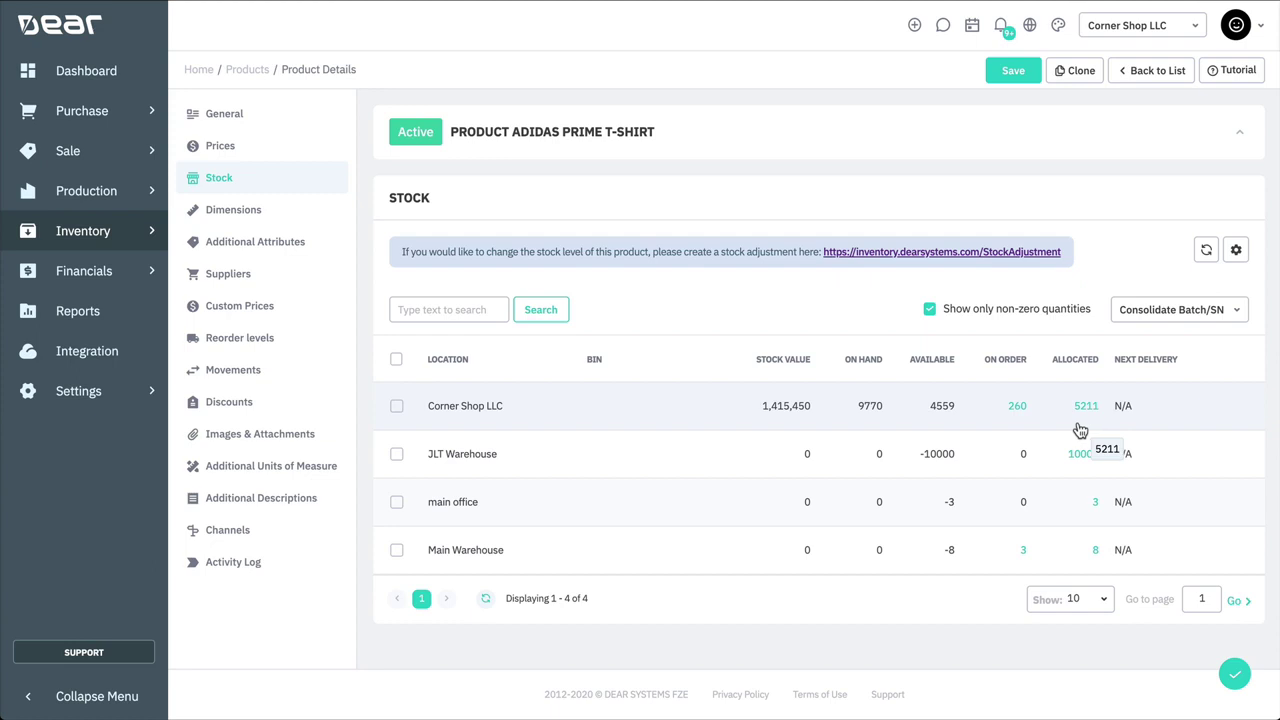
pyautogui.click(286, 212)
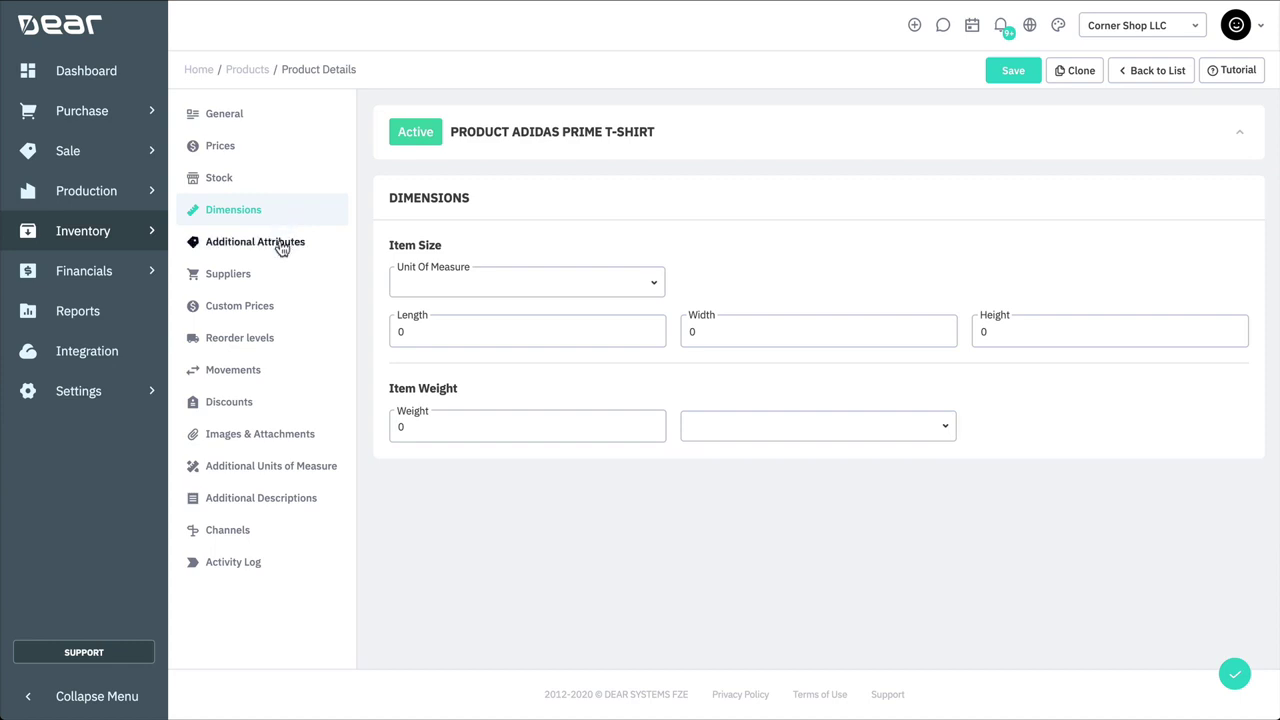
# Set the product's additional attributes to size Medium and color White.
pyautogui.click(283, 243)
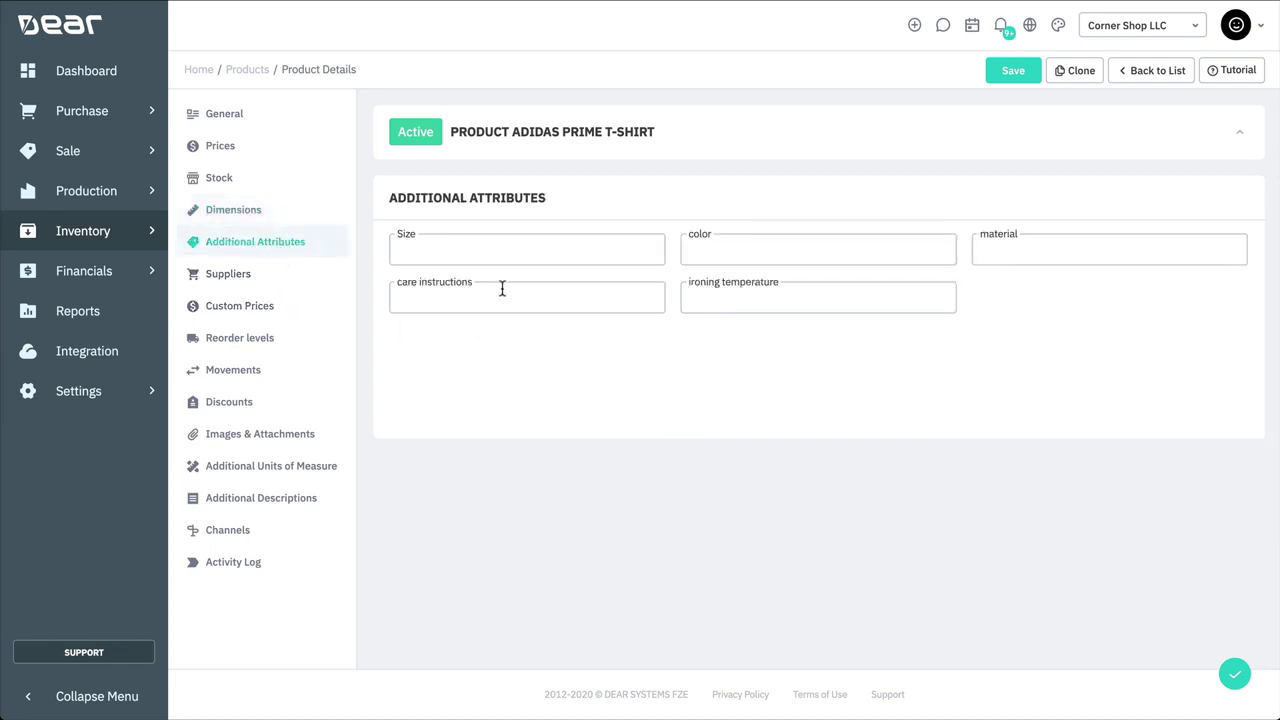
pyautogui.click(498, 256)
pyautogui.write('Medium')
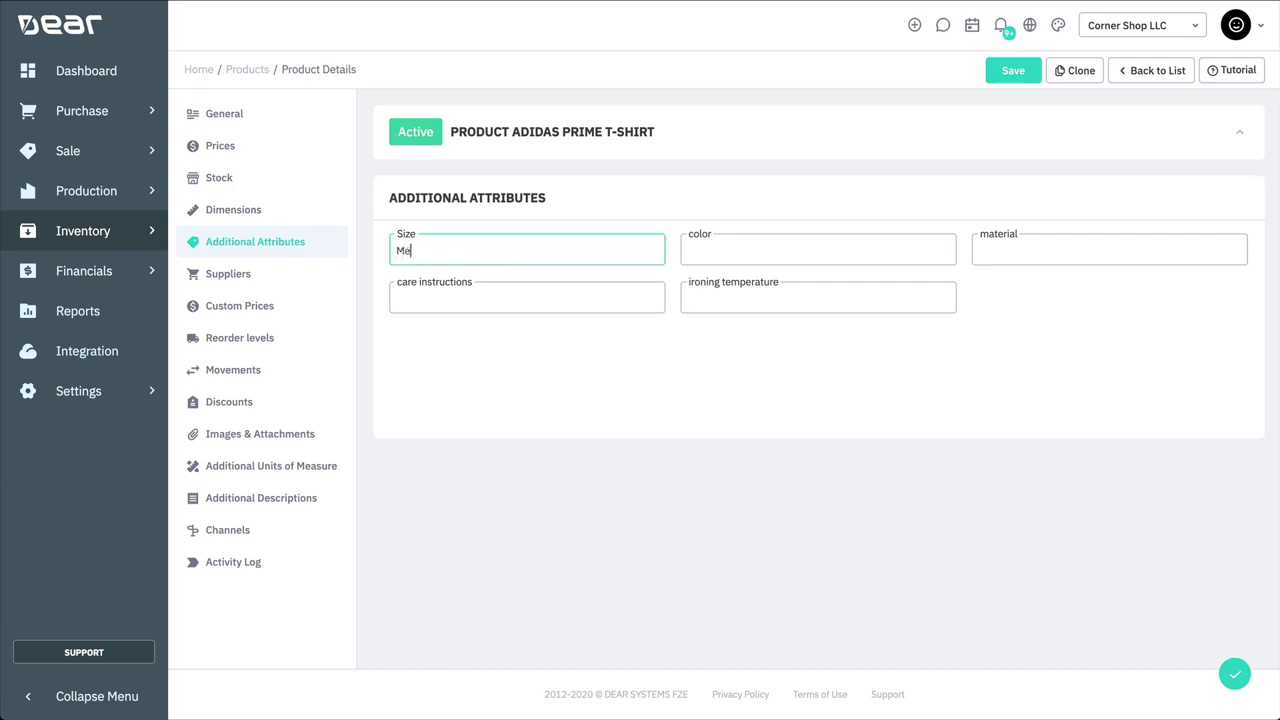
pyautogui.click(792, 255)
pyautogui.write('White')
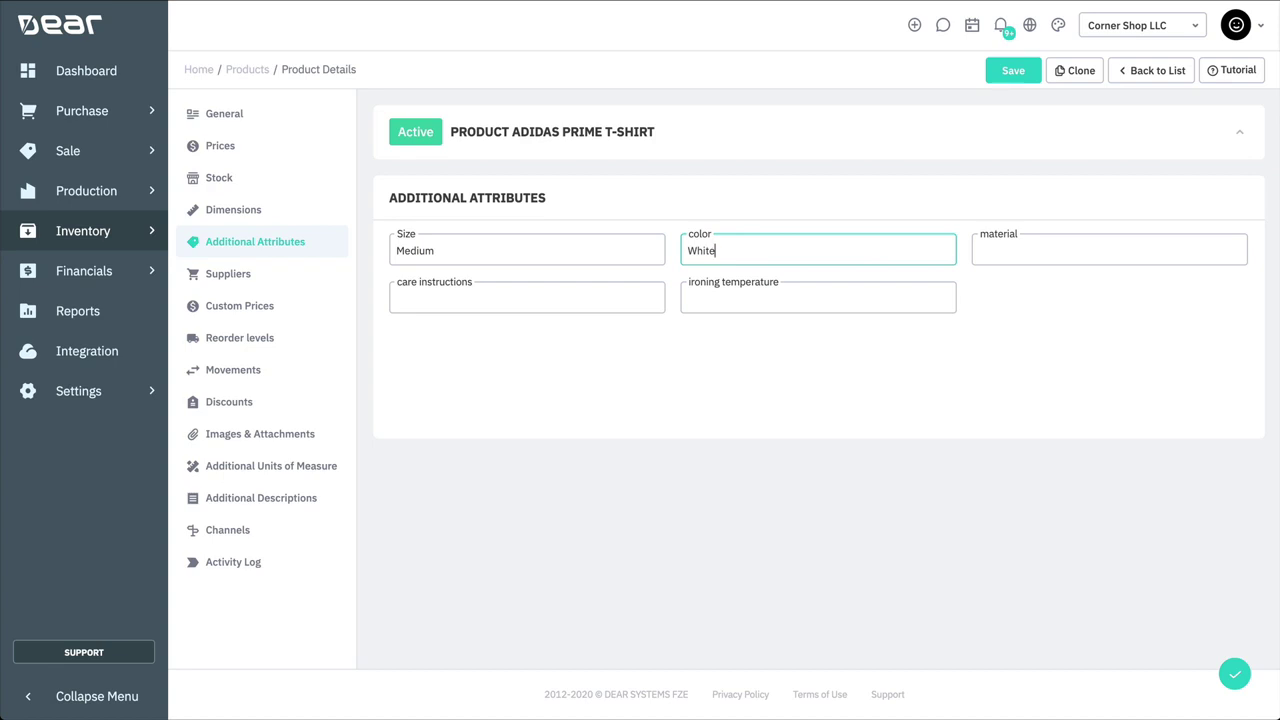
# Add a custom price of 110 on the ADIDAS Prime T-Shirt for the customer Bob the Builder Pty Ltd.
pyautogui.click(308, 283)
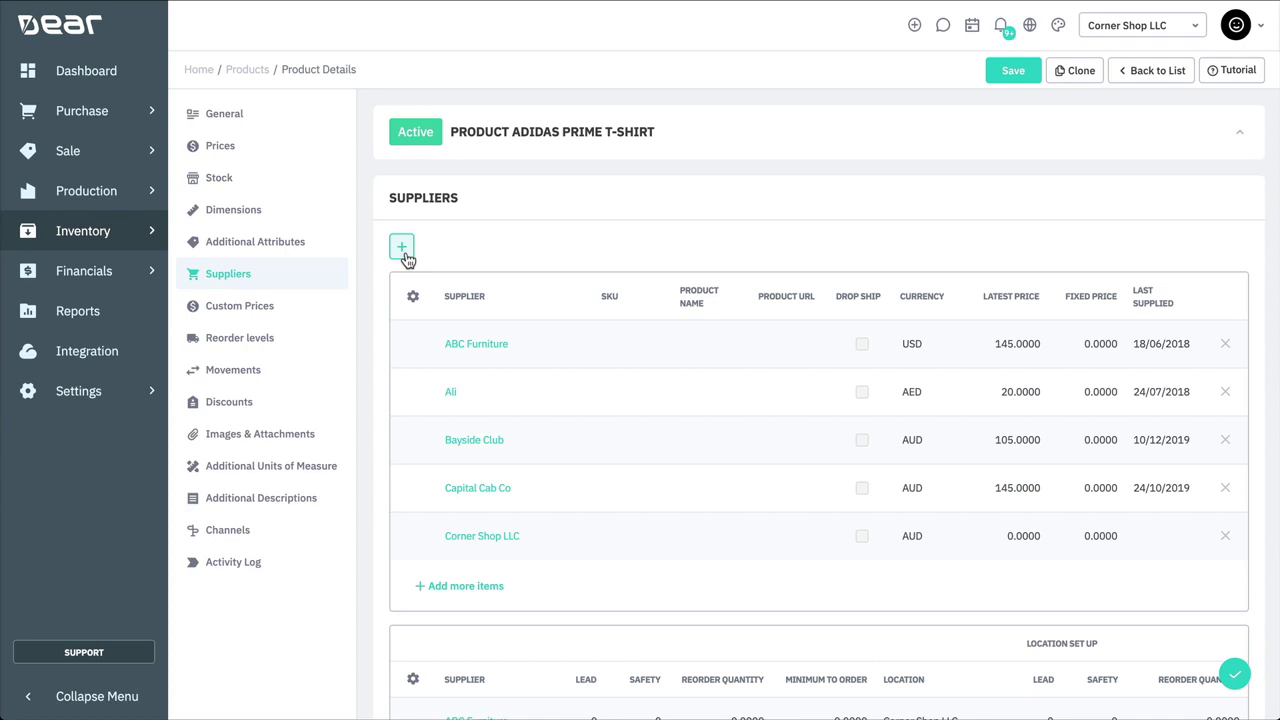
pyautogui.click(297, 306)
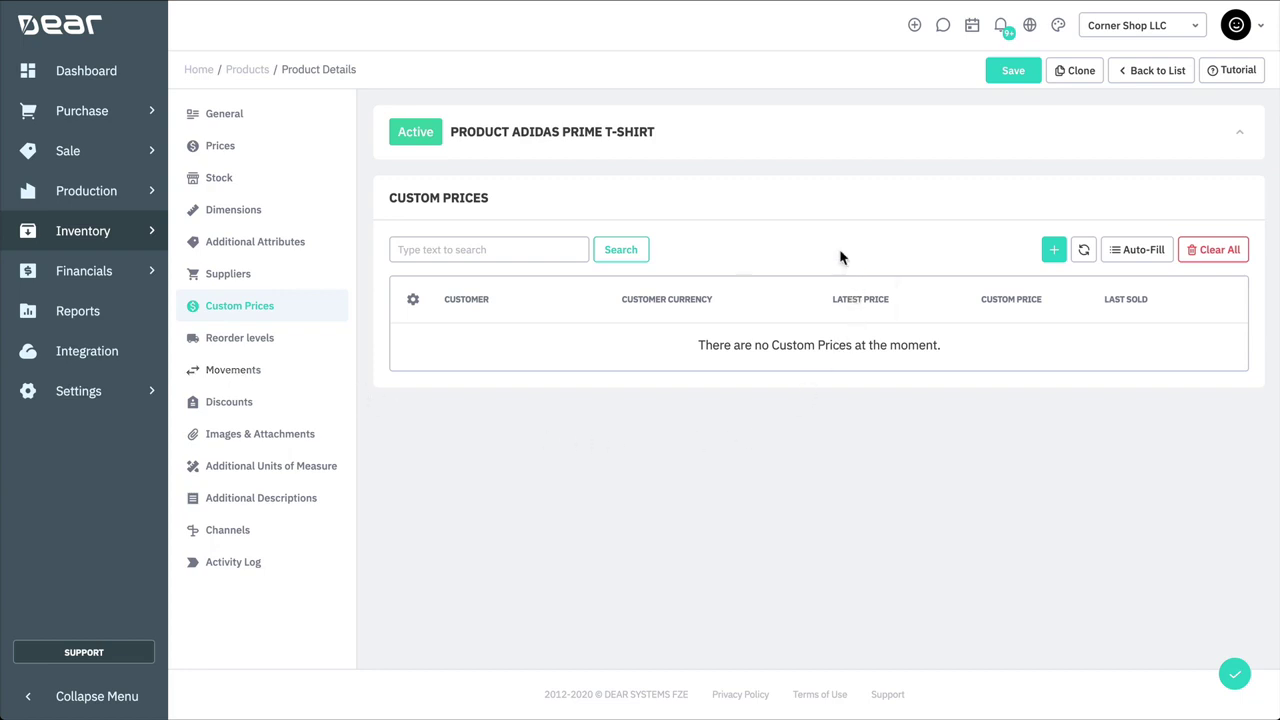
pyautogui.click(1052, 250)
pyautogui.write('bob')
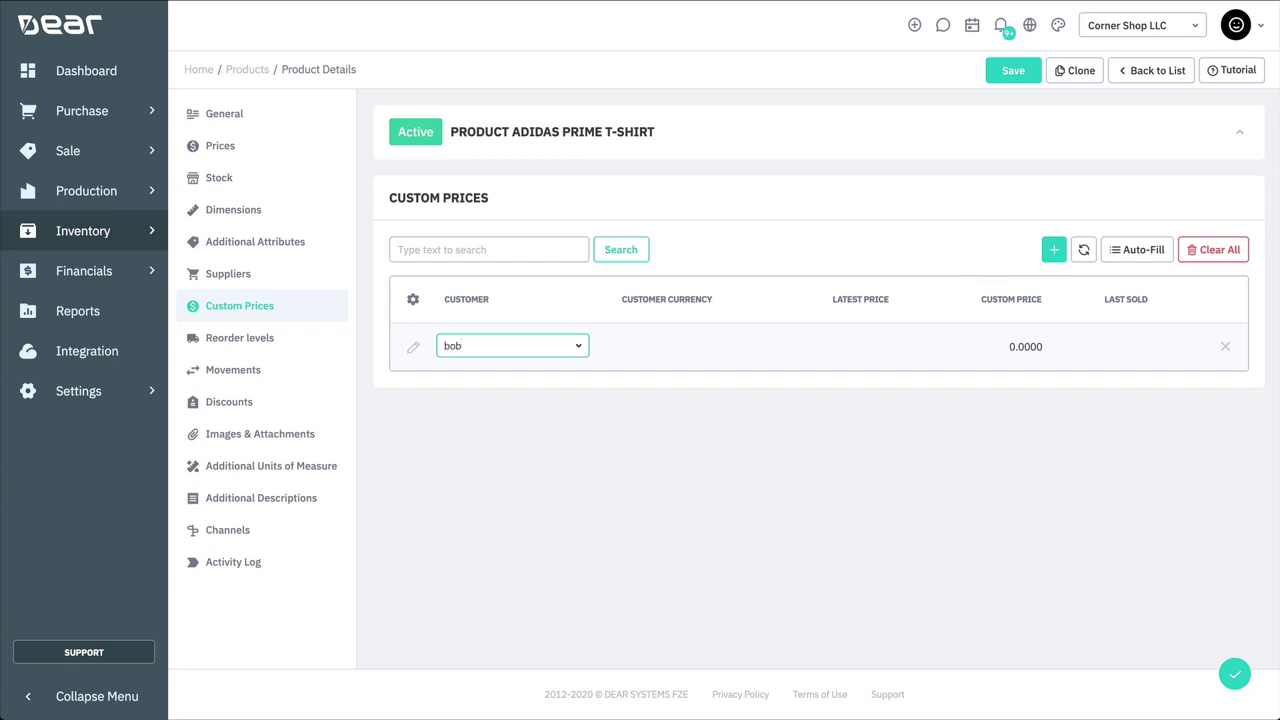
pyautogui.click(531, 377)
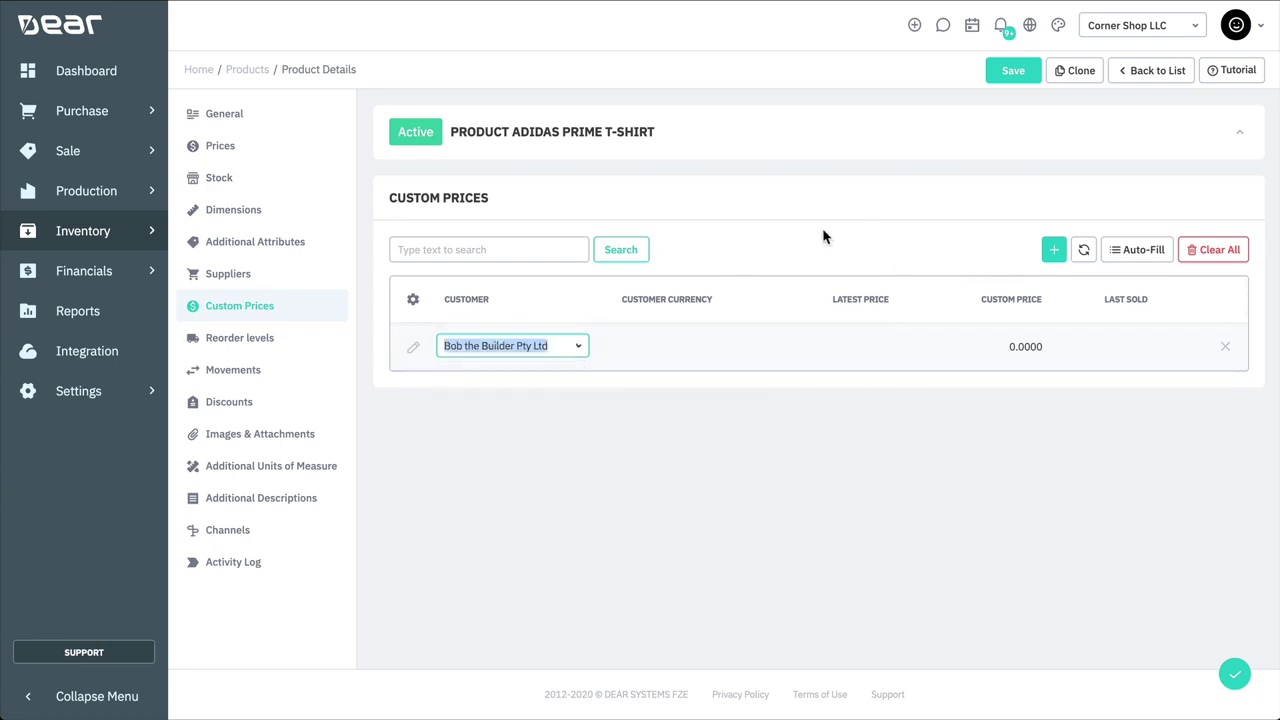
pyautogui.click(1014, 346)
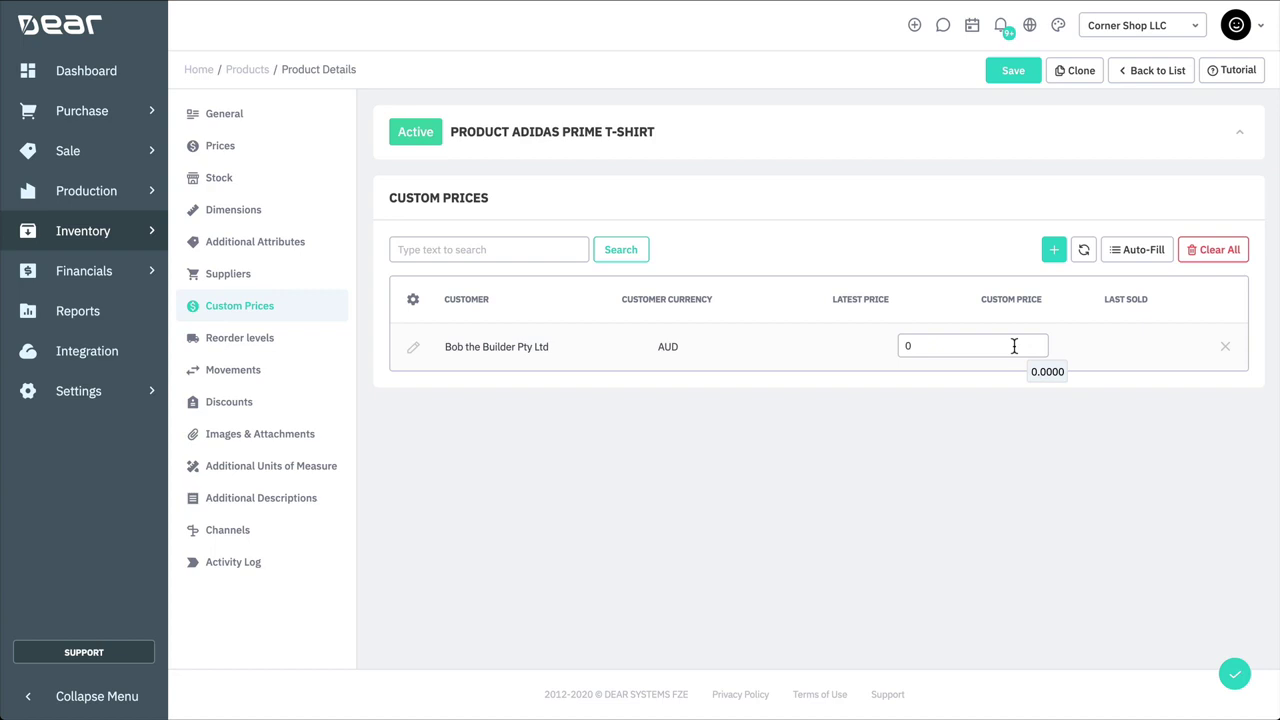
pyautogui.click(1014, 346)
pyautogui.write('11')
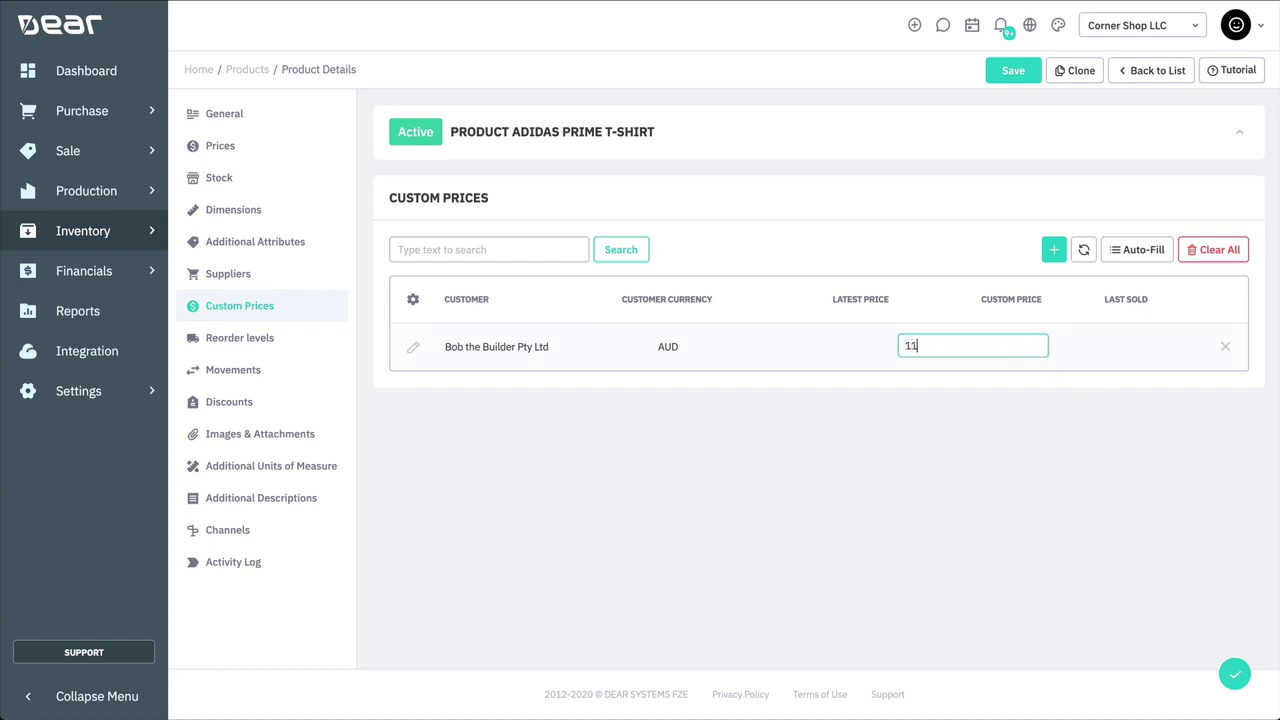
pyautogui.click(966, 232)
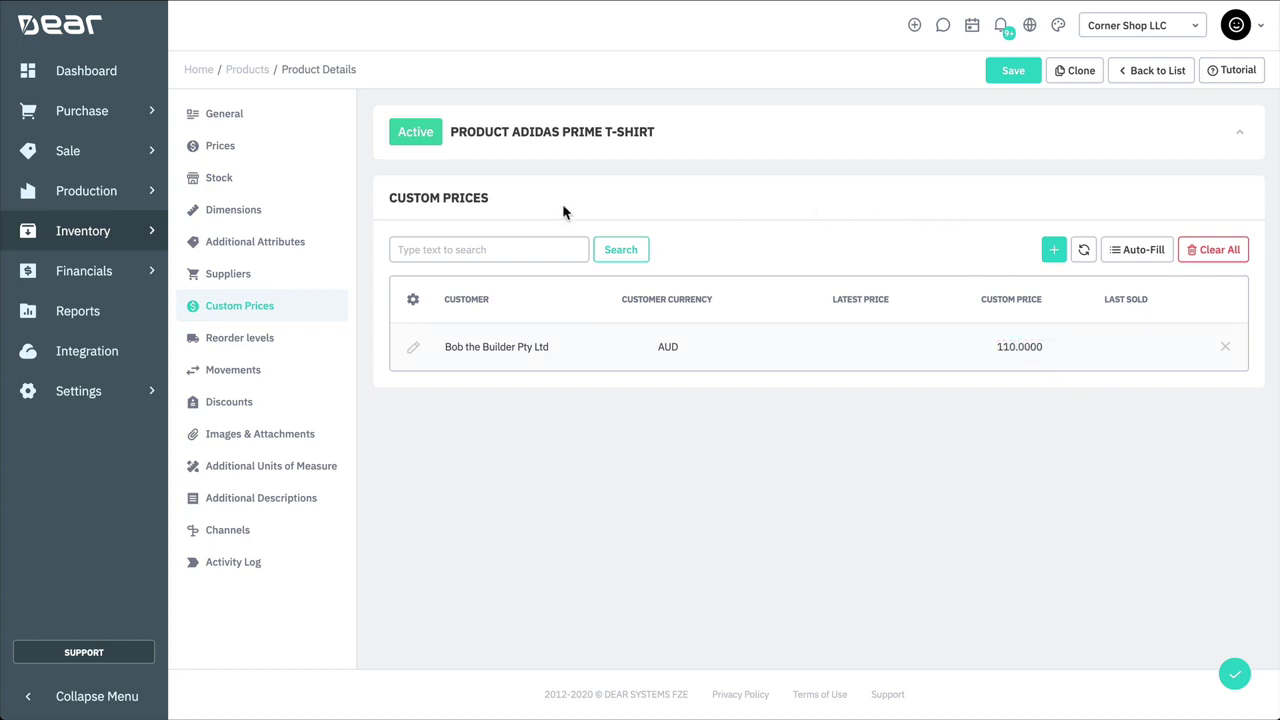
# Add a reorder level for location Corner Shop LLC with minimum before reorder 100 and reorder quantity 500.
pyautogui.click(300, 338)
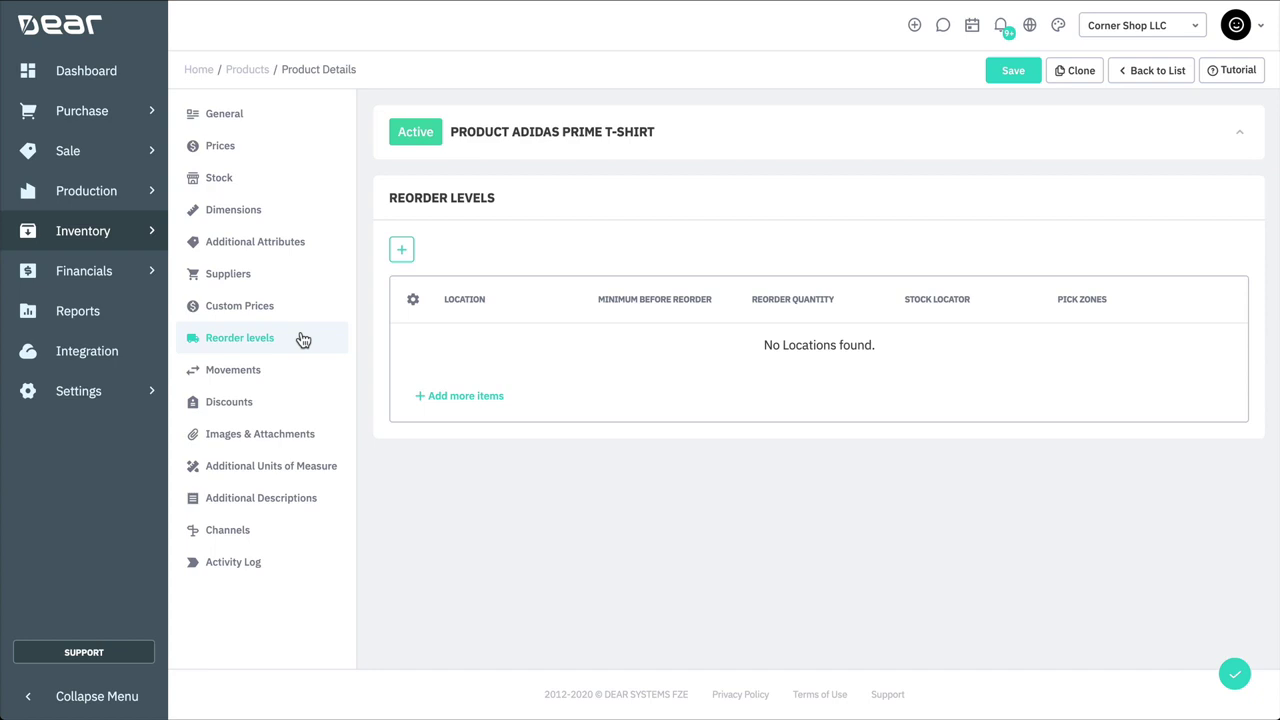
pyautogui.click(401, 250)
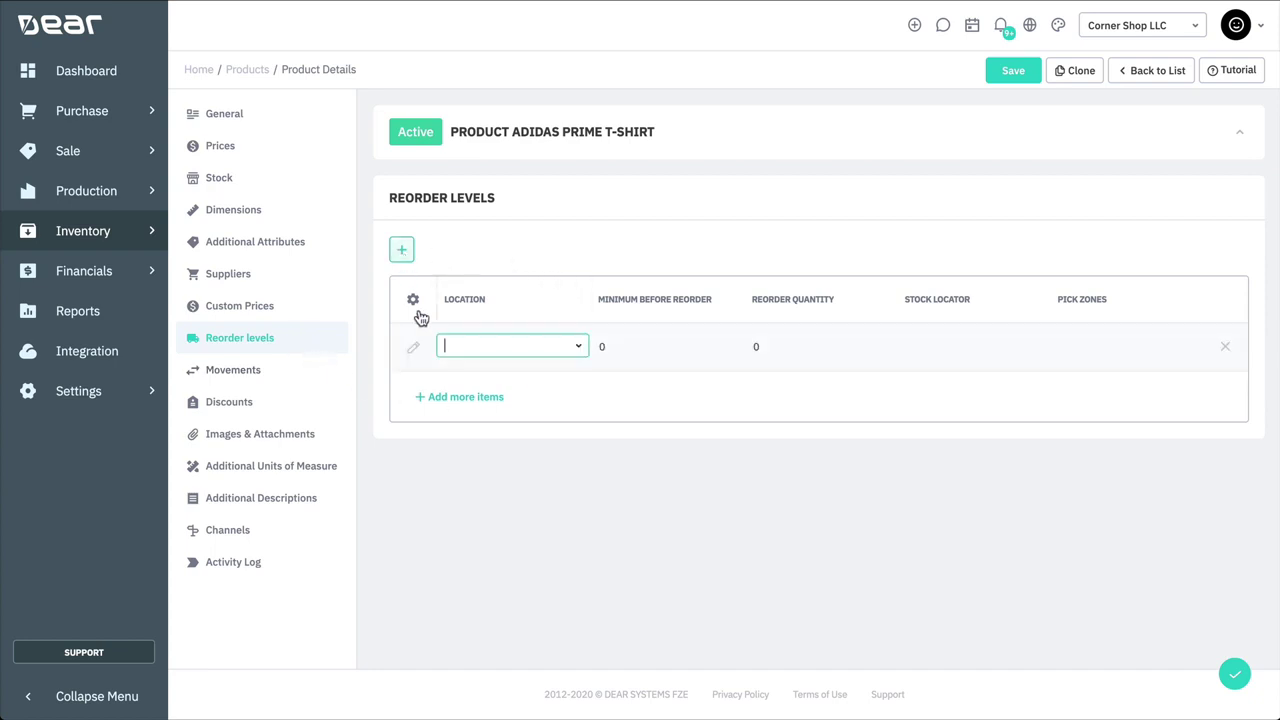
pyautogui.click(580, 346)
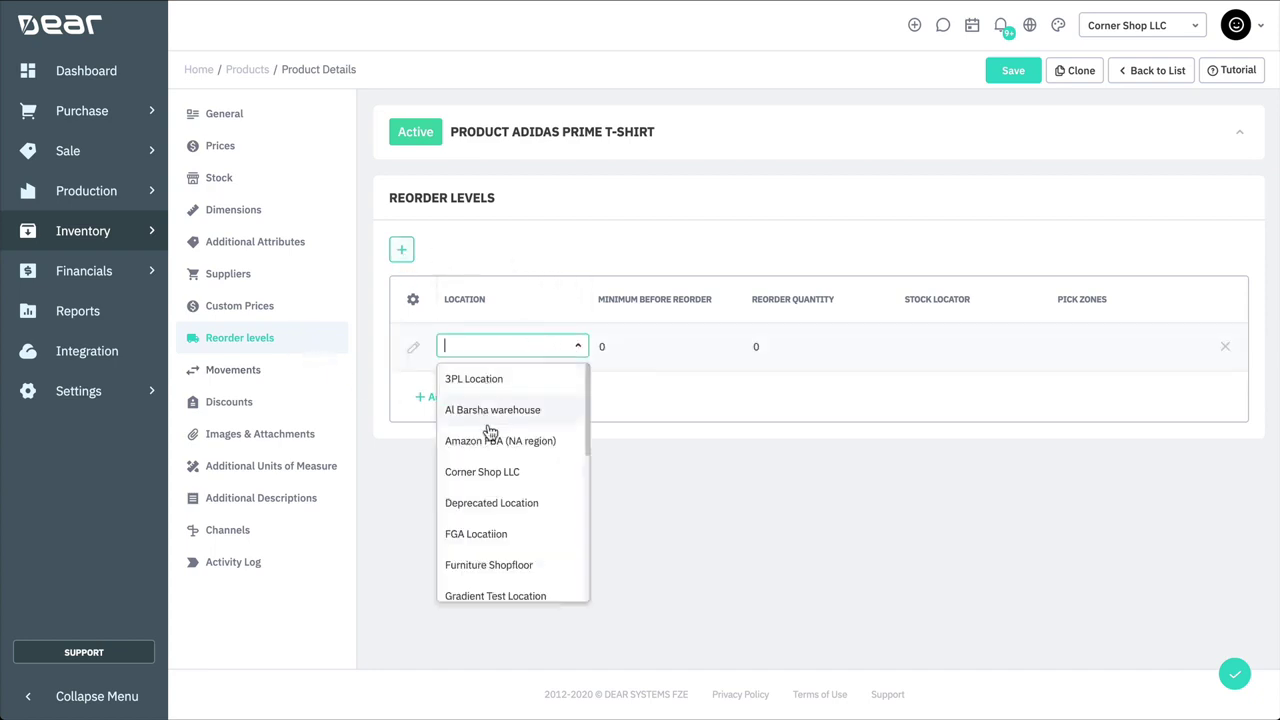
pyautogui.click(500, 471)
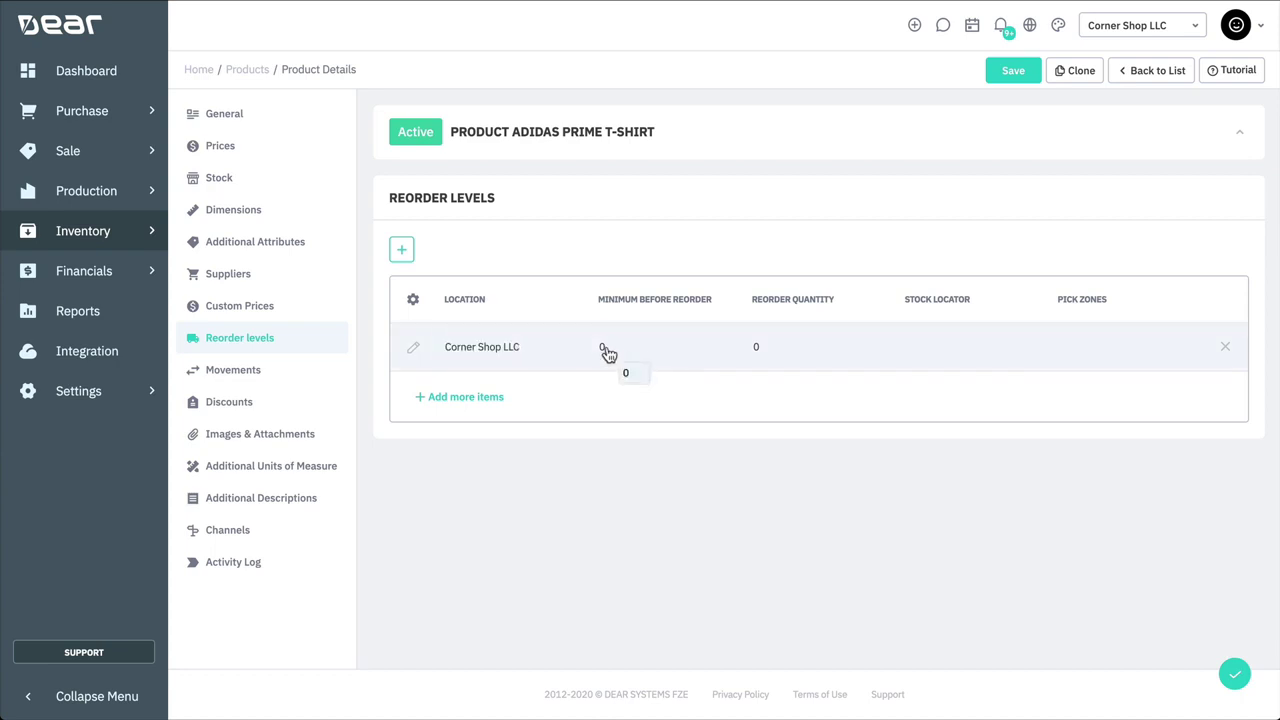
pyautogui.click(607, 350)
pyautogui.write('100')
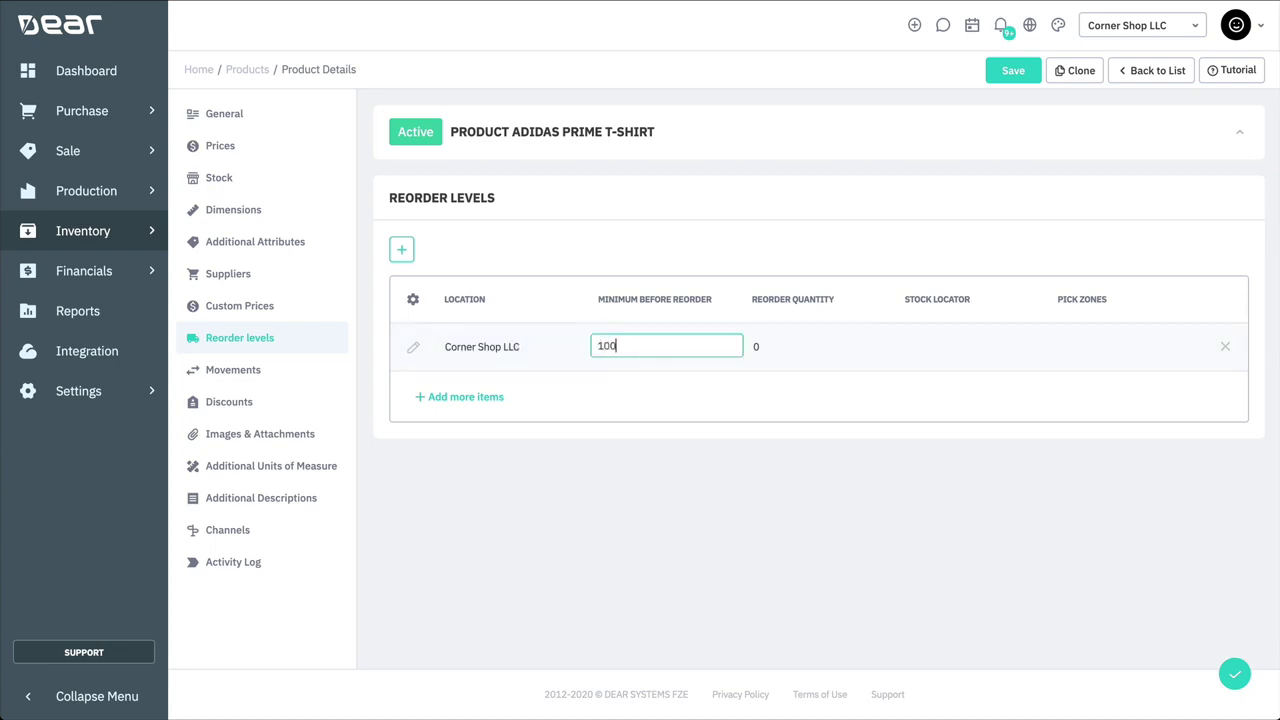
pyautogui.click(771, 345)
pyautogui.write('500')
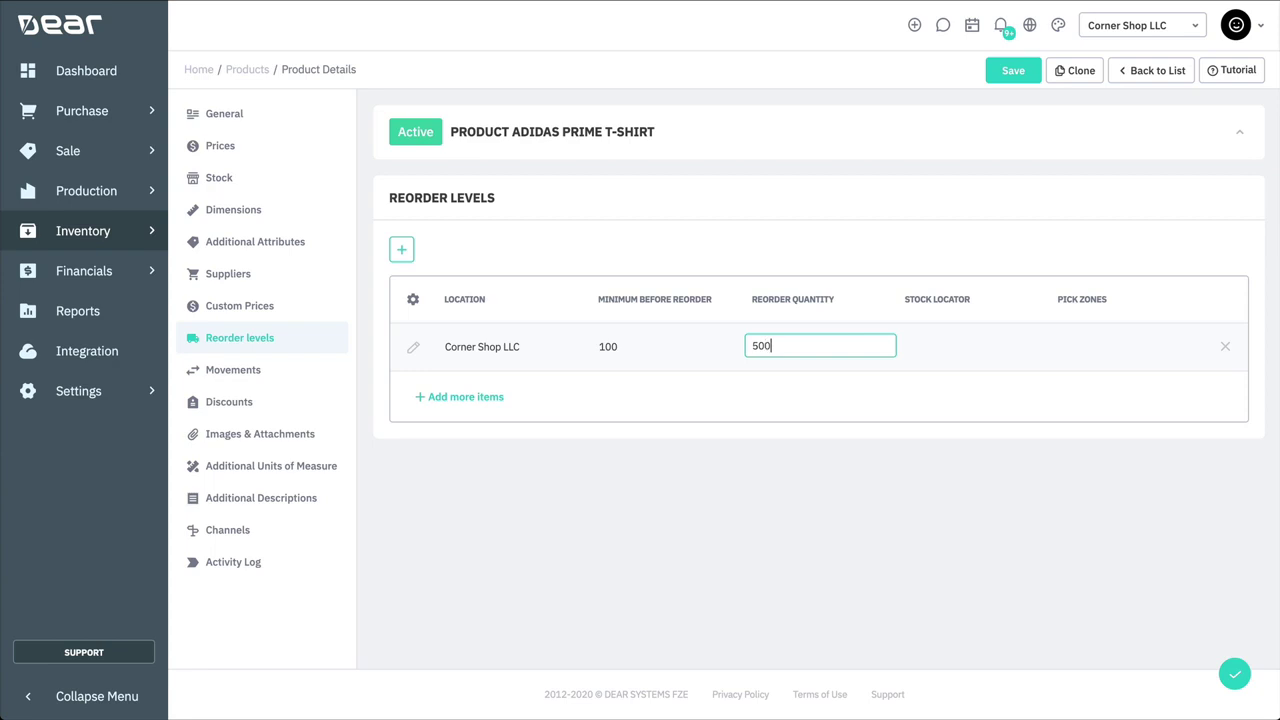
pyautogui.click(790, 207)
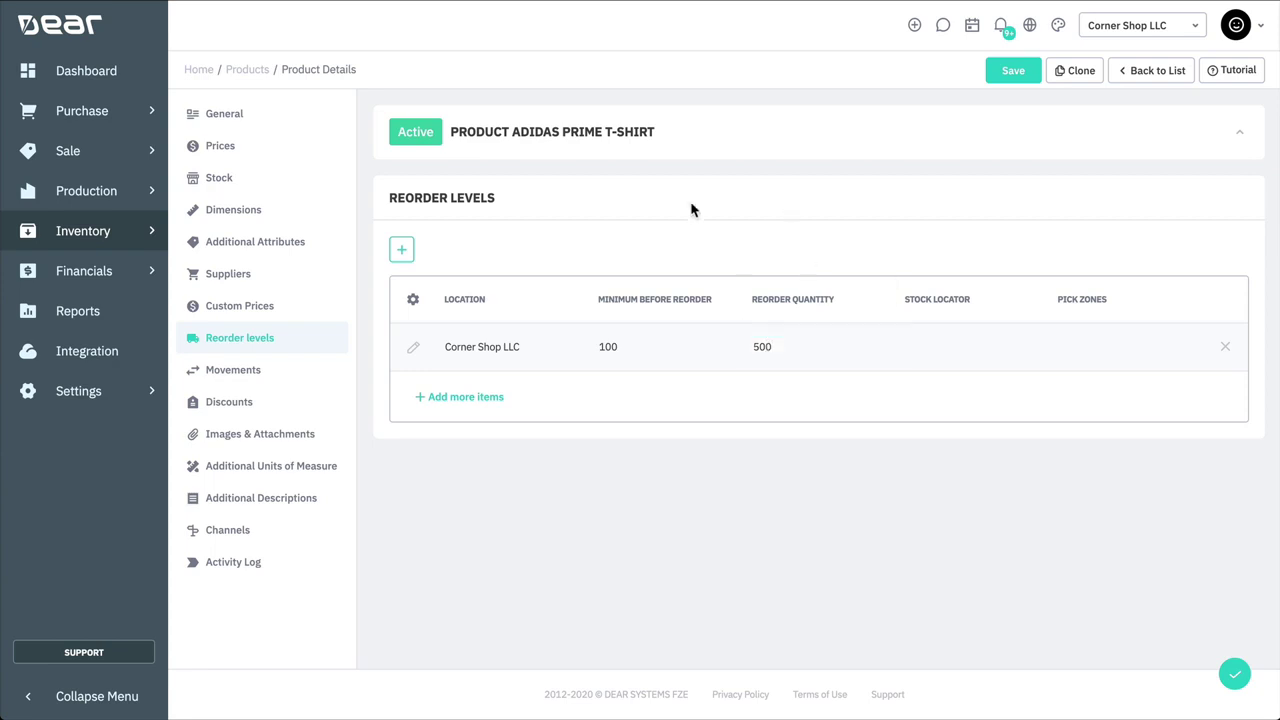
# Review the product's stock movements and their display options, its customer discounts, and its images and attachments.
pyautogui.click(220, 372)
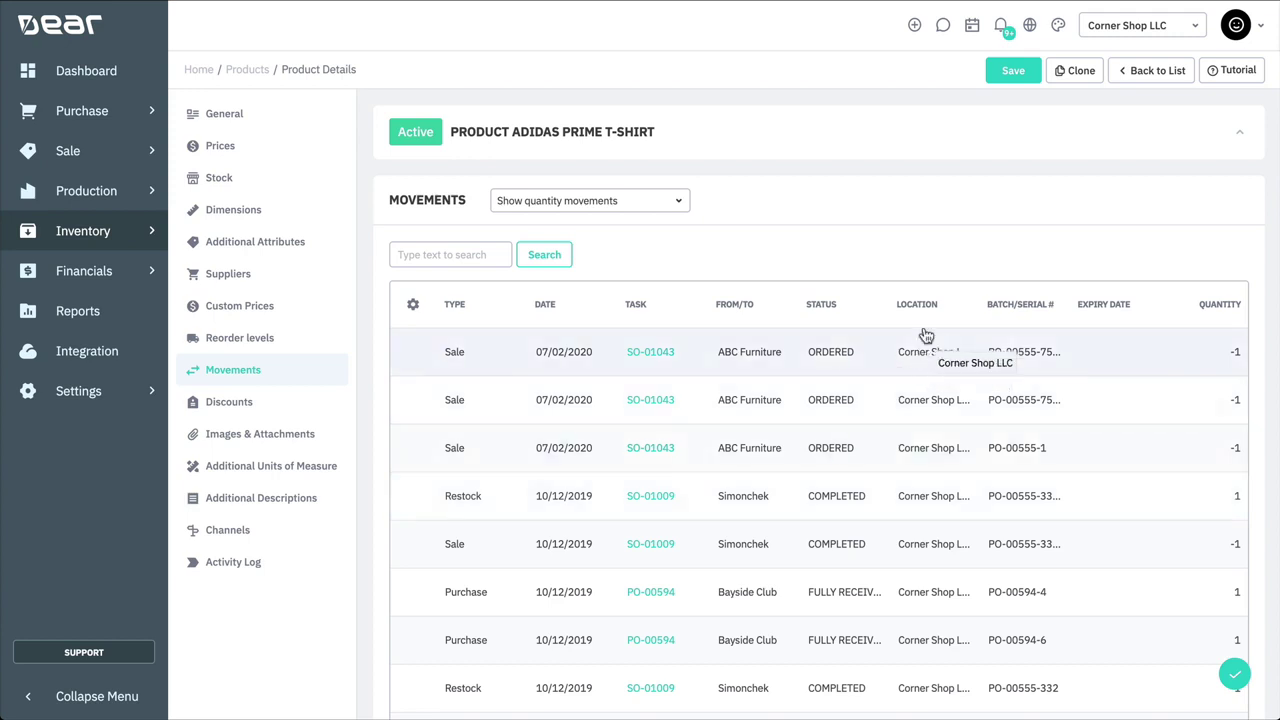
pyautogui.click(678, 201)
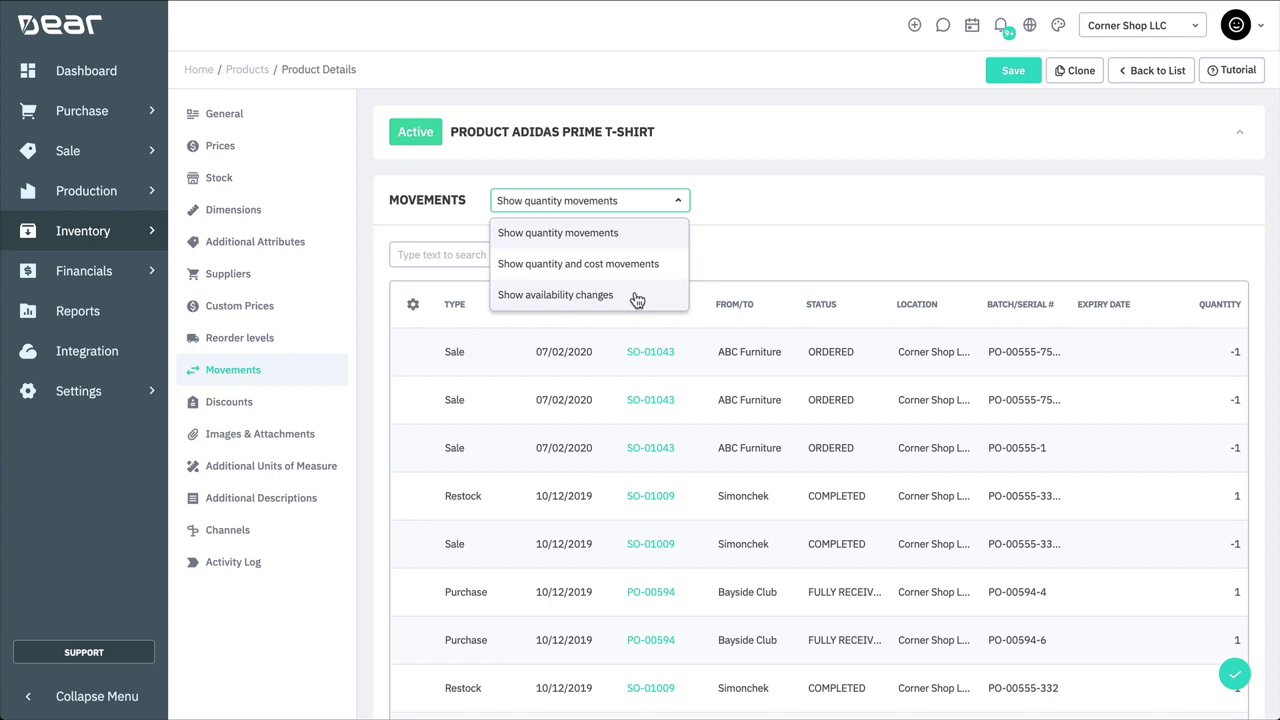
pyautogui.click(778, 207)
pyautogui.click(289, 404)
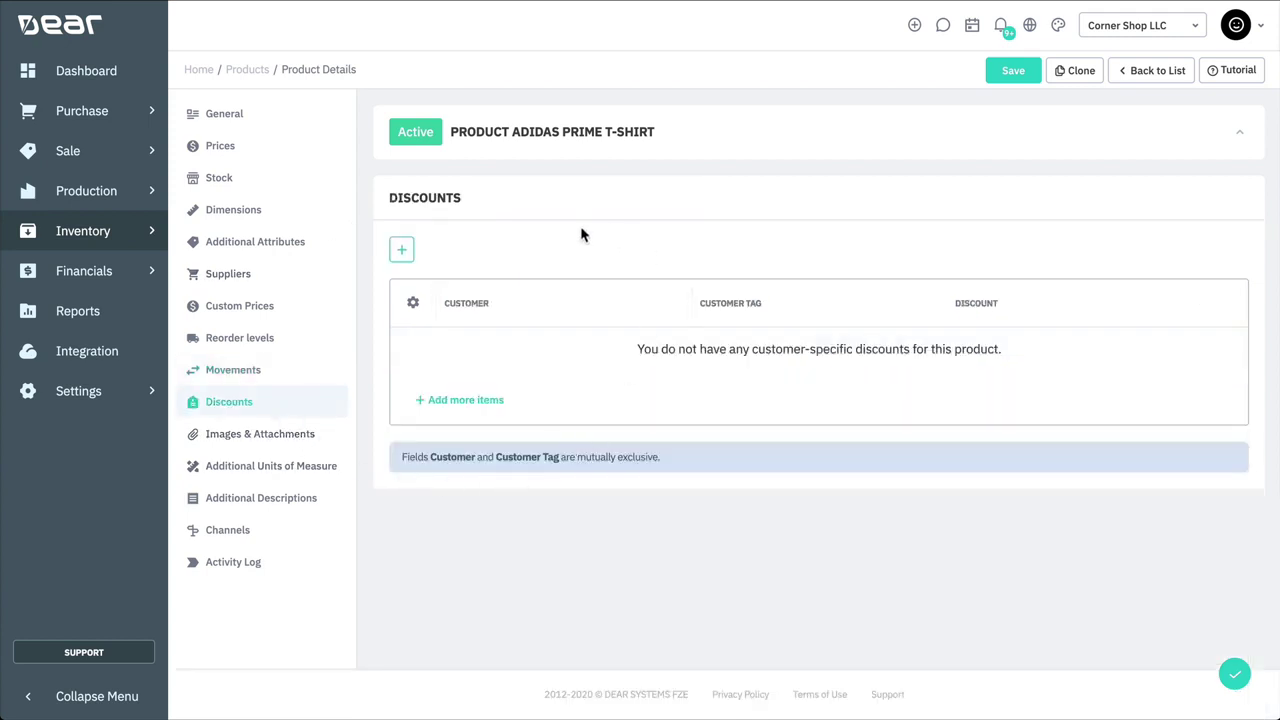
pyautogui.click(320, 436)
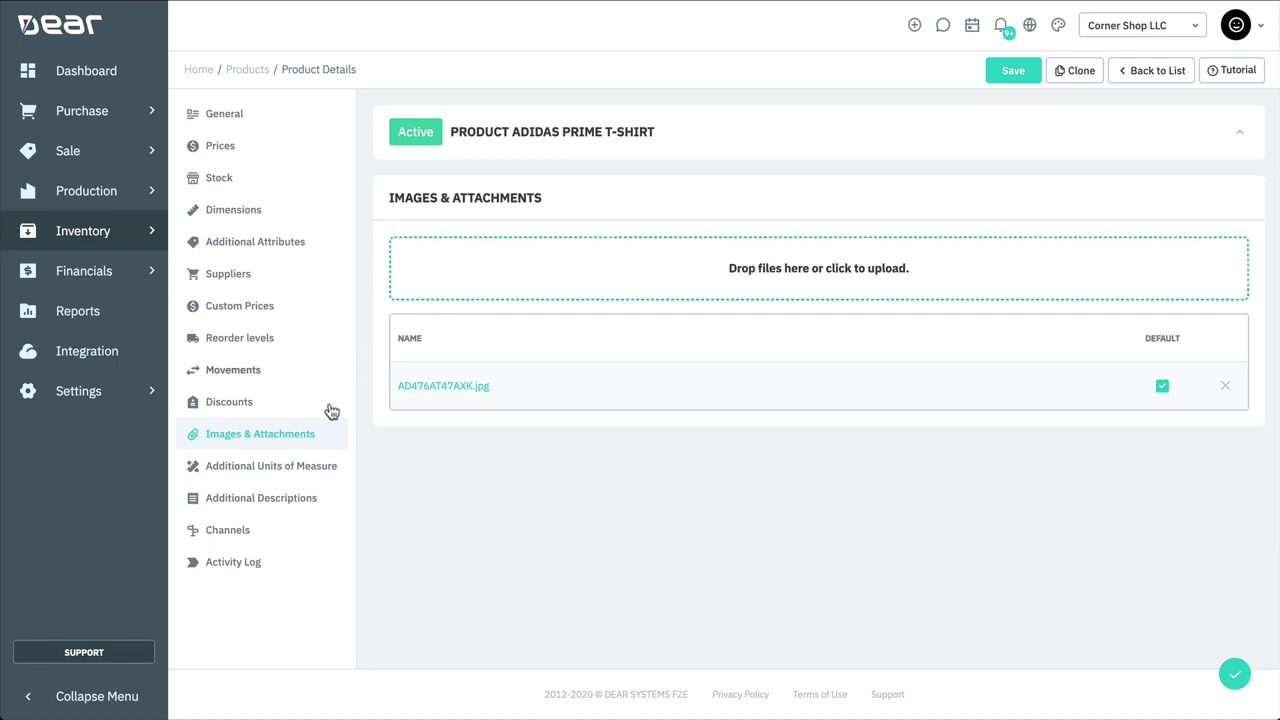
# Start creating a new product under the T-Shirt's additional units of measure, with Item as its unit of measure.
pyautogui.click(305, 472)
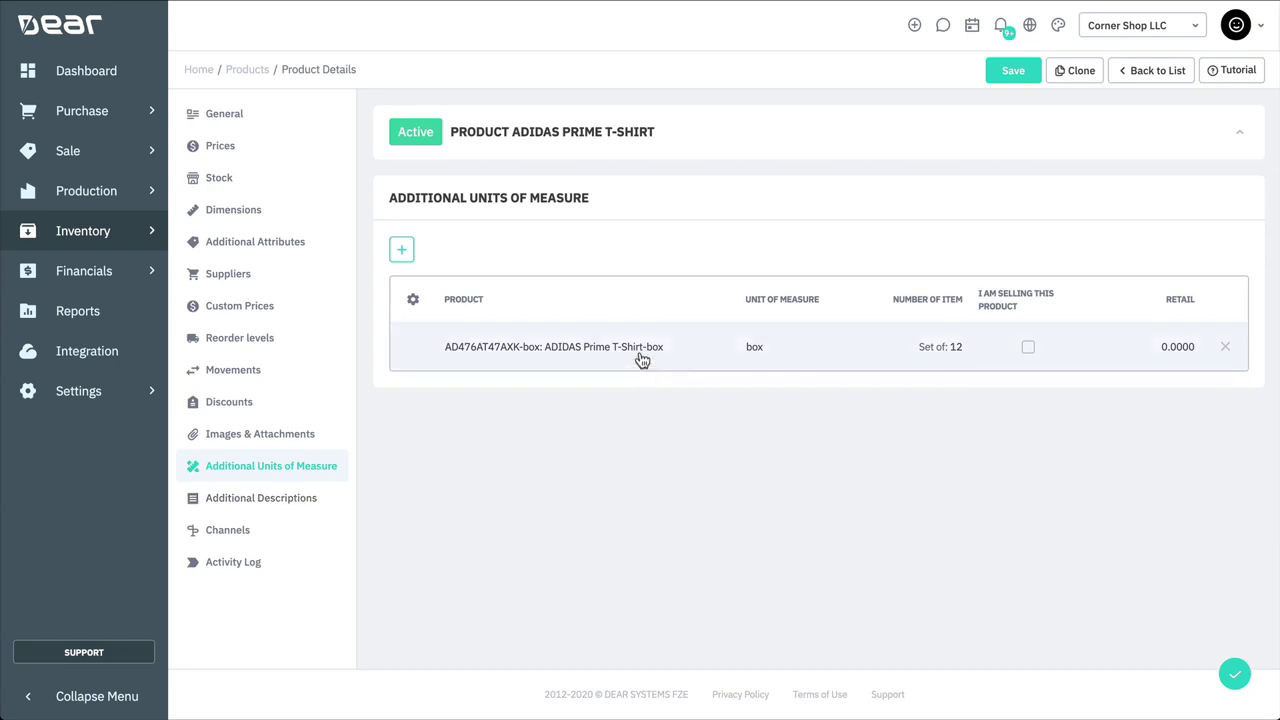
pyautogui.click(407, 251)
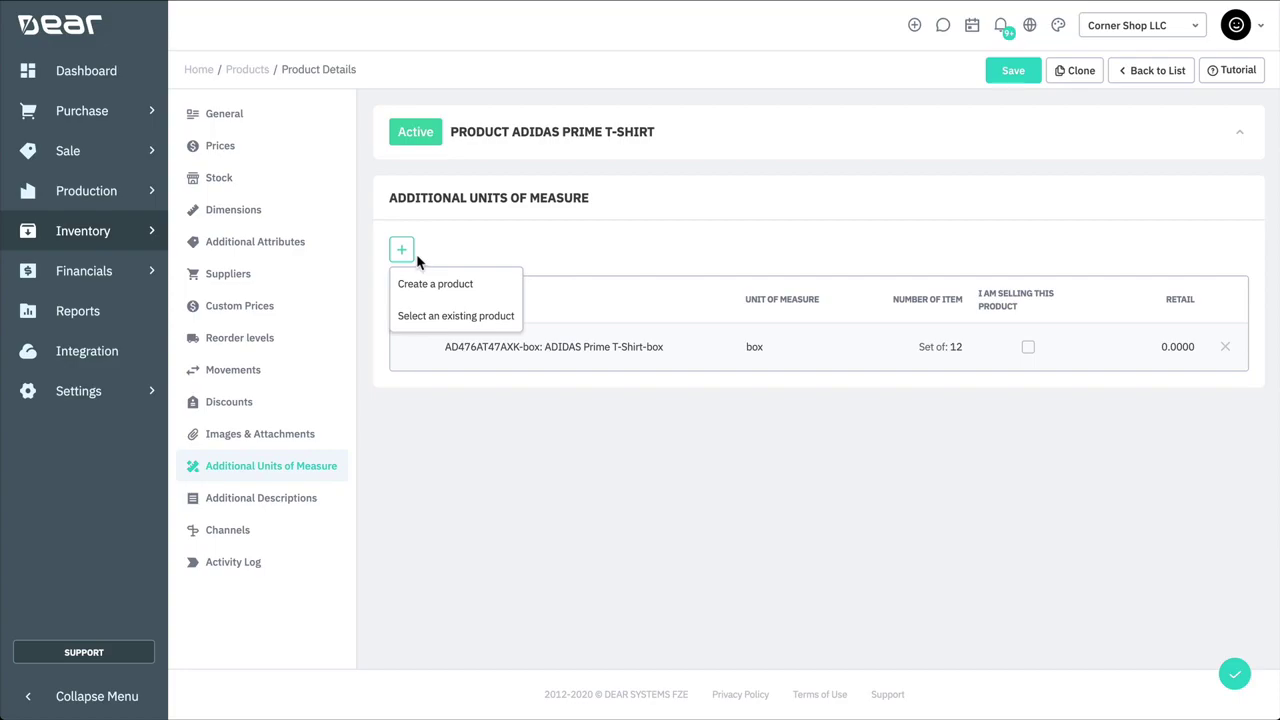
pyautogui.click(420, 285)
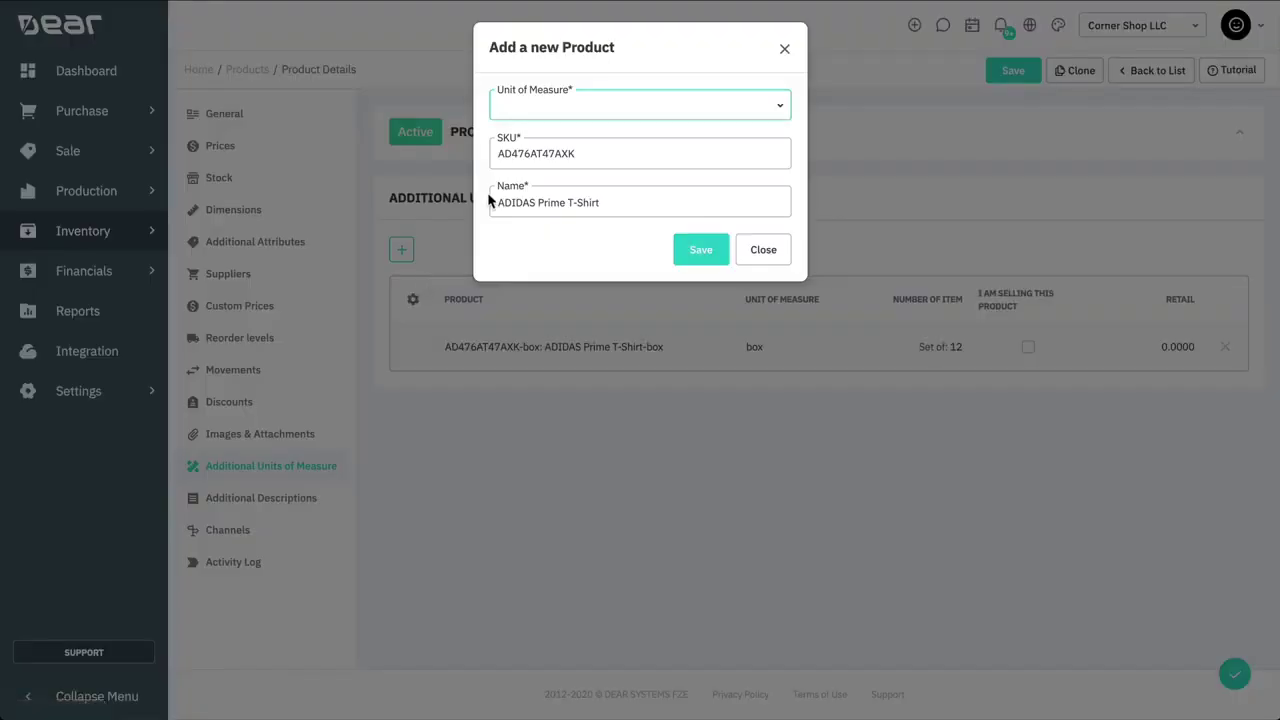
pyautogui.click(778, 110)
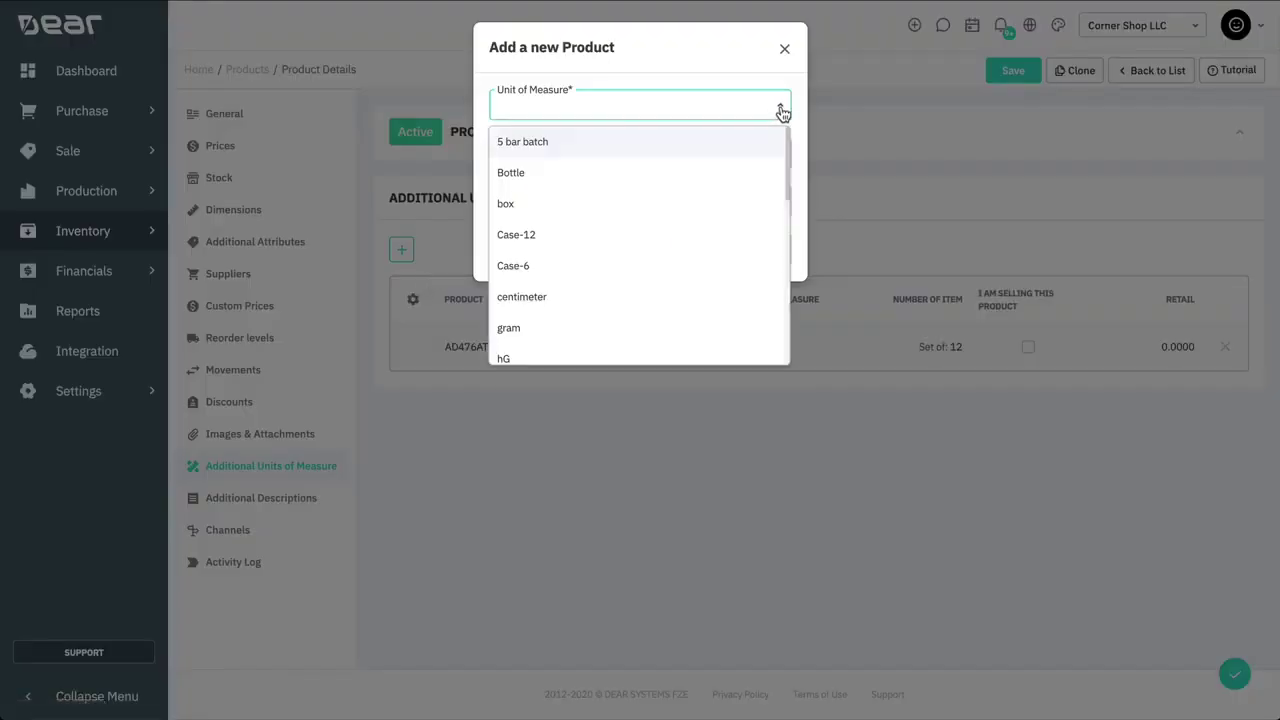
pyautogui.scroll(-1, 714, 240)
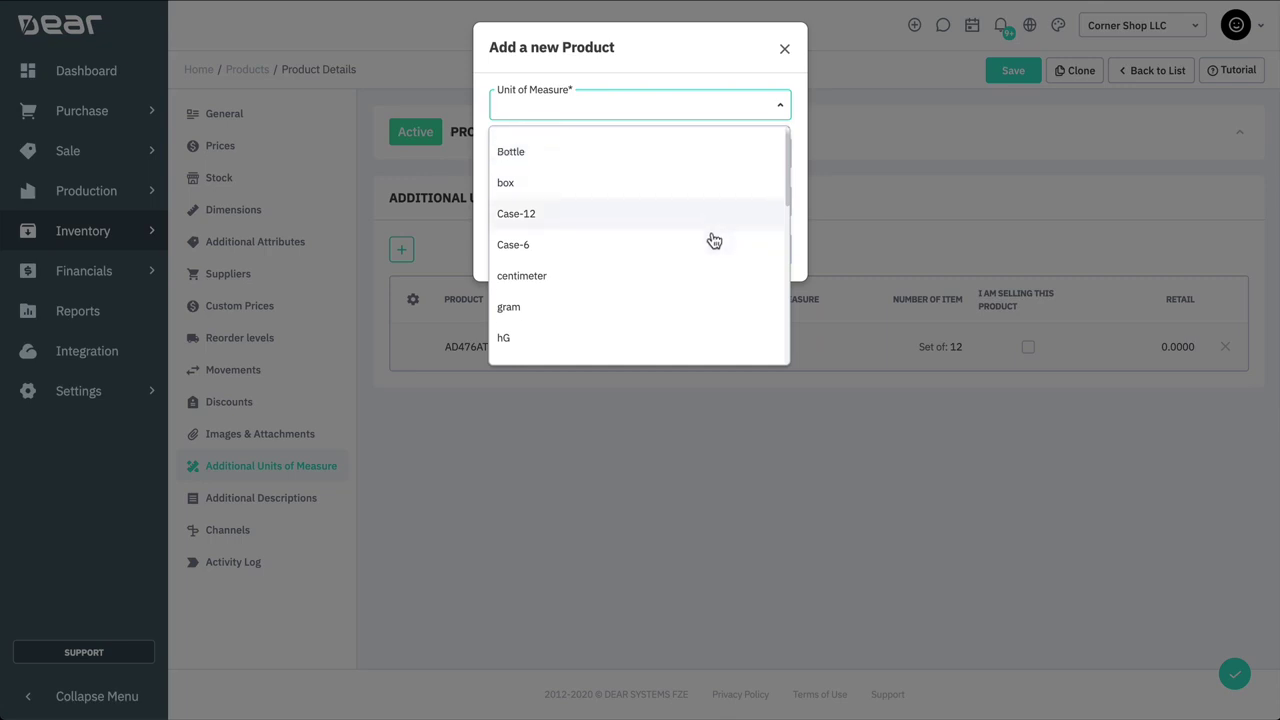
pyautogui.scroll(-4, 714, 240)
pyautogui.click(706, 242)
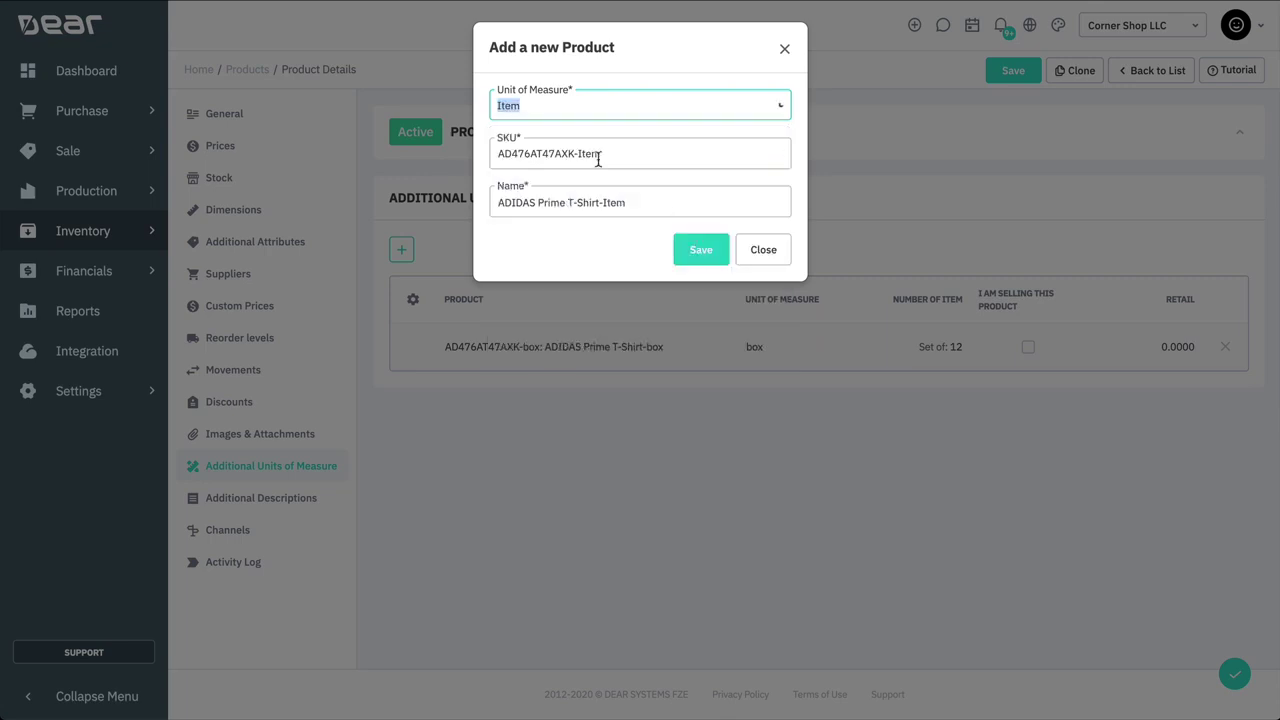
# Change the new product's SKU to AD476AT47AXK-Pack and its name to ADIDAS Prime T-Shirt-Large Pack, and save it.
pyautogui.moveTo(601, 155); pyautogui.dragTo(578, 156)
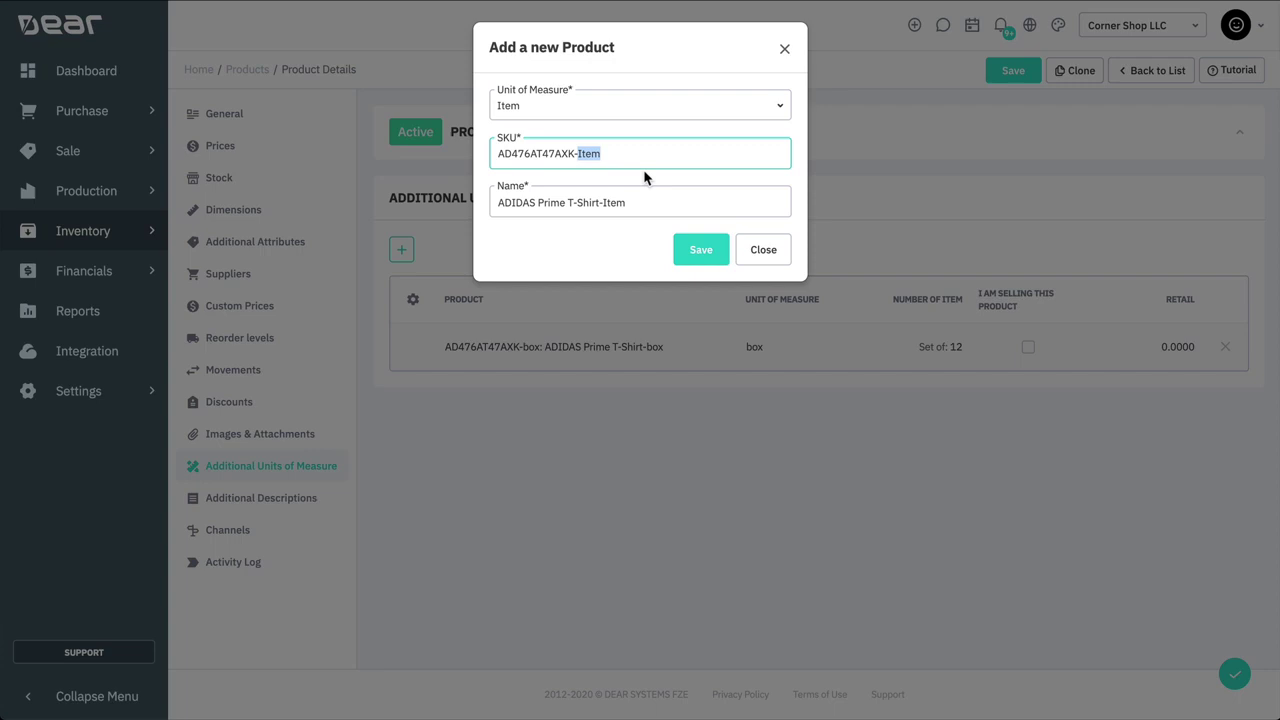
pyautogui.write('Pack')
pyautogui.click(649, 200)
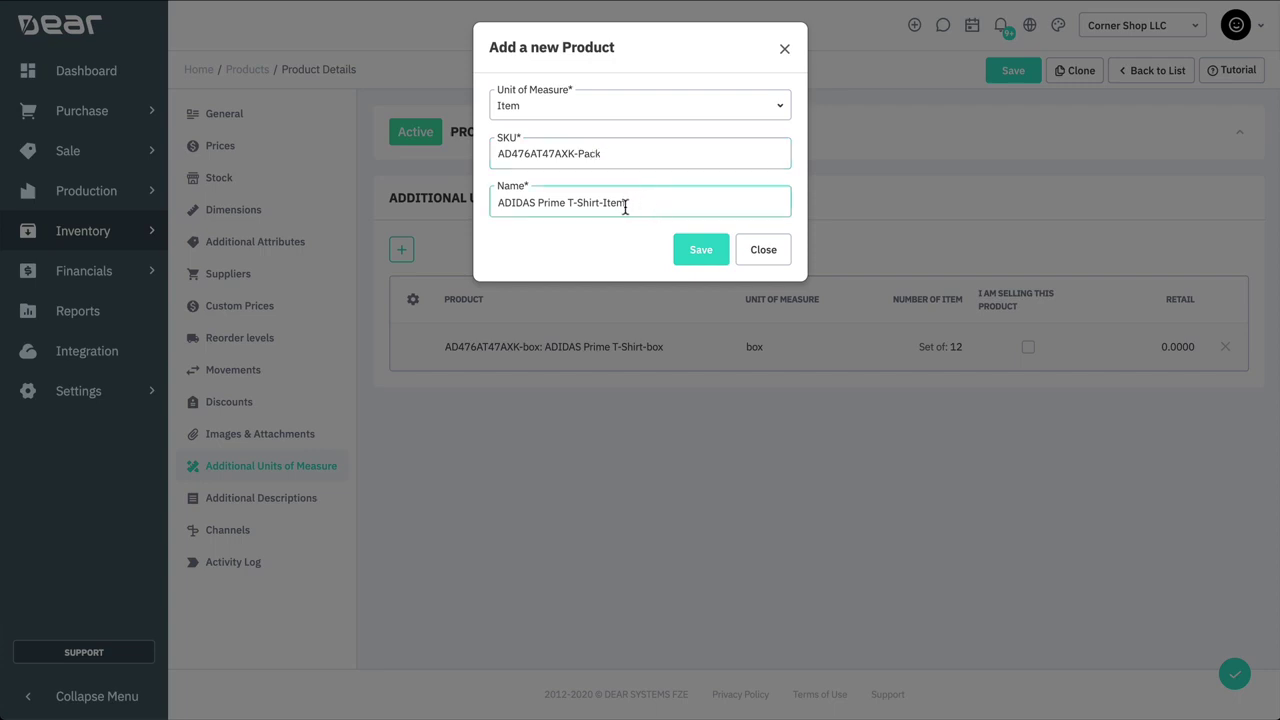
pyautogui.moveTo(627, 206); pyautogui.dragTo(607, 209)
pyautogui.write('Large Pack')
pyautogui.click(688, 252)
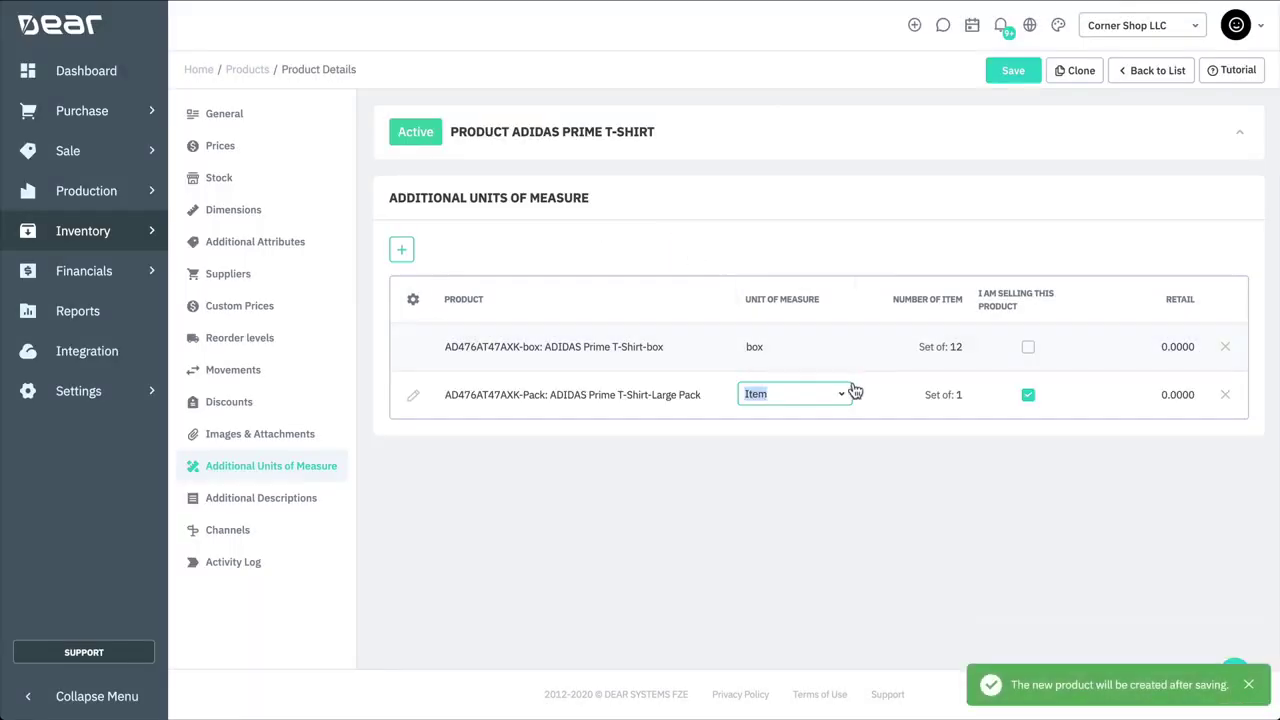
# Set the Large Pack's number of items to 100 and toggle its "I am selling this product" option.
pyautogui.click(952, 394)
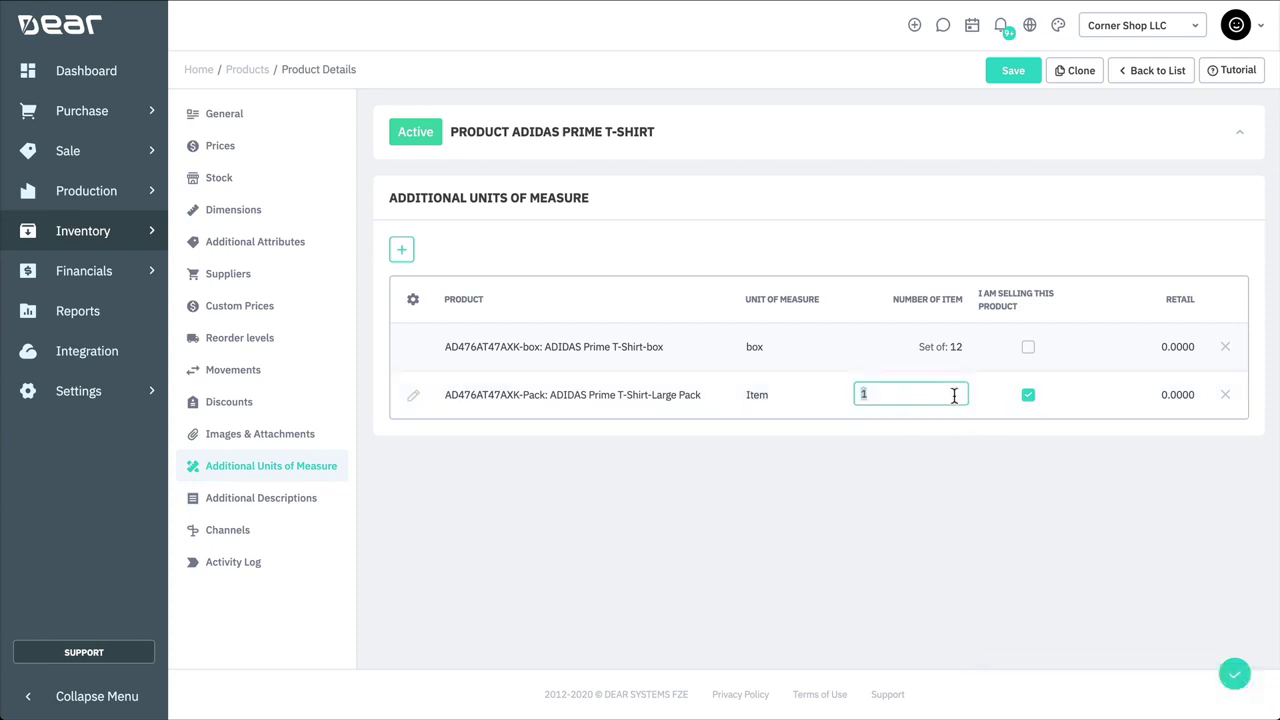
pyautogui.write('100')
pyautogui.click(964, 235)
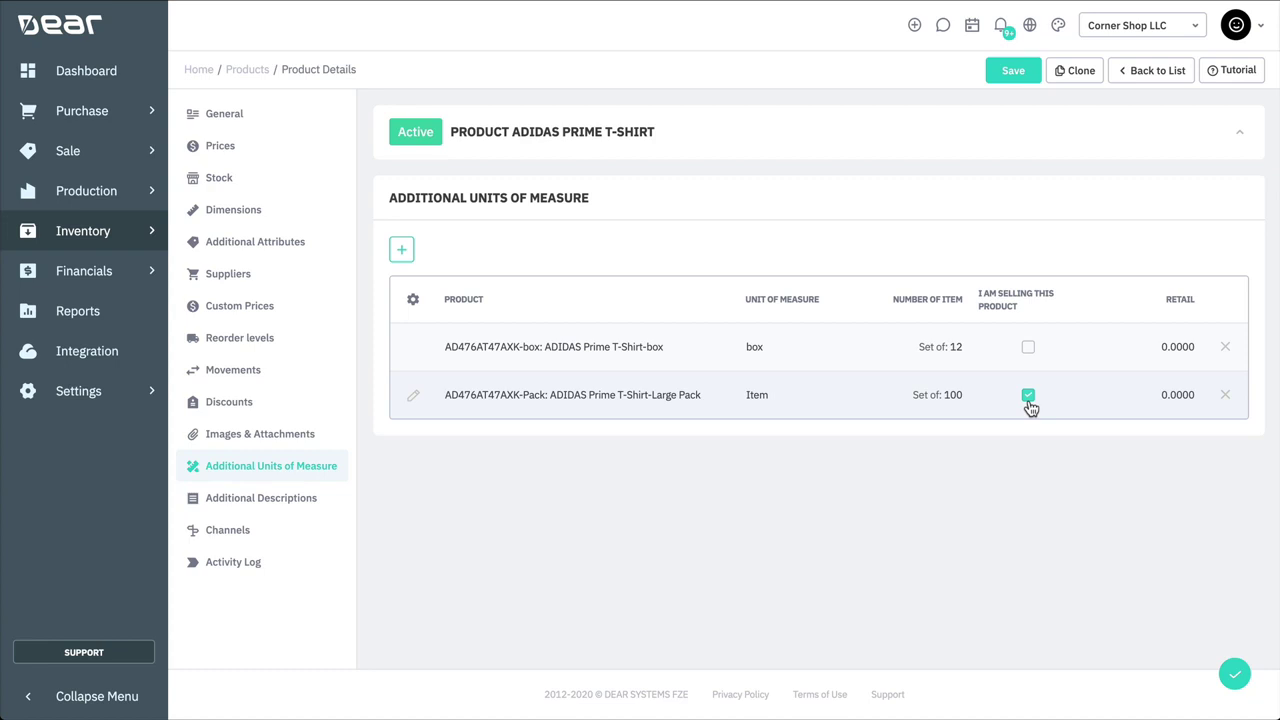
pyautogui.click(1030, 401)
# Review the product's sales channel listings and its activity log, and return to the full product list.
pyautogui.click(257, 537)
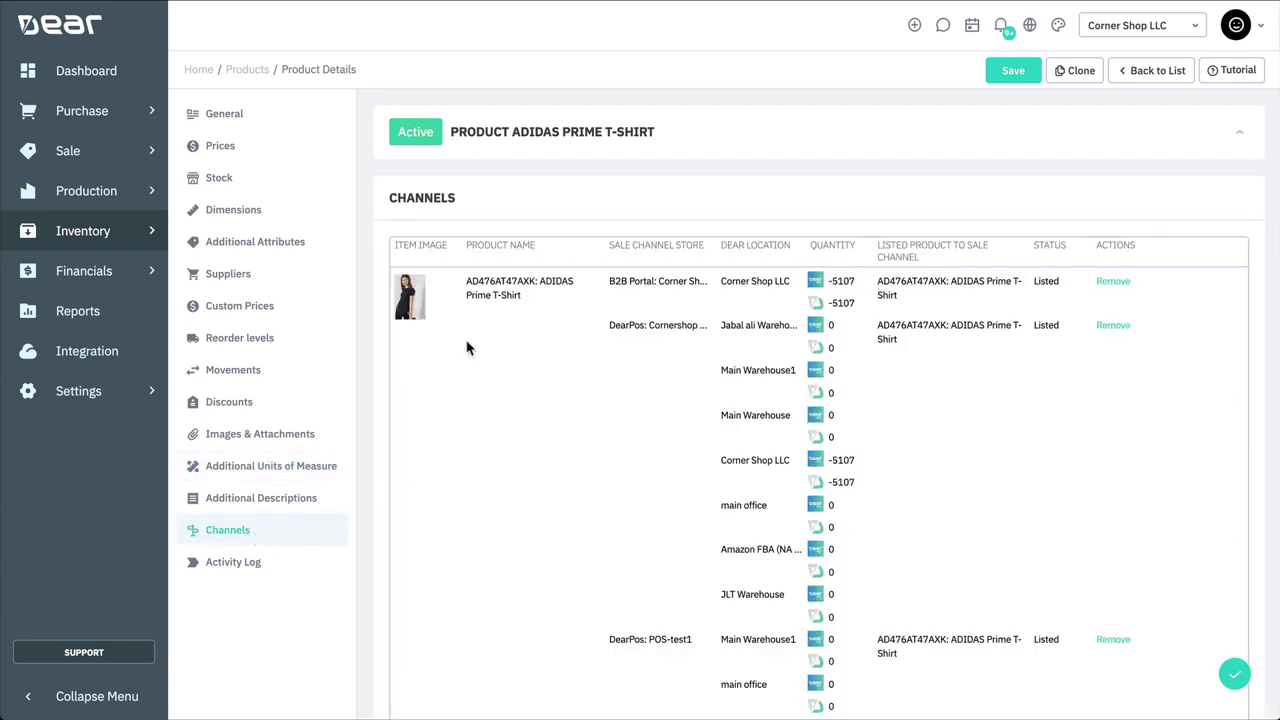
pyautogui.scroll(-6, 972, 482)
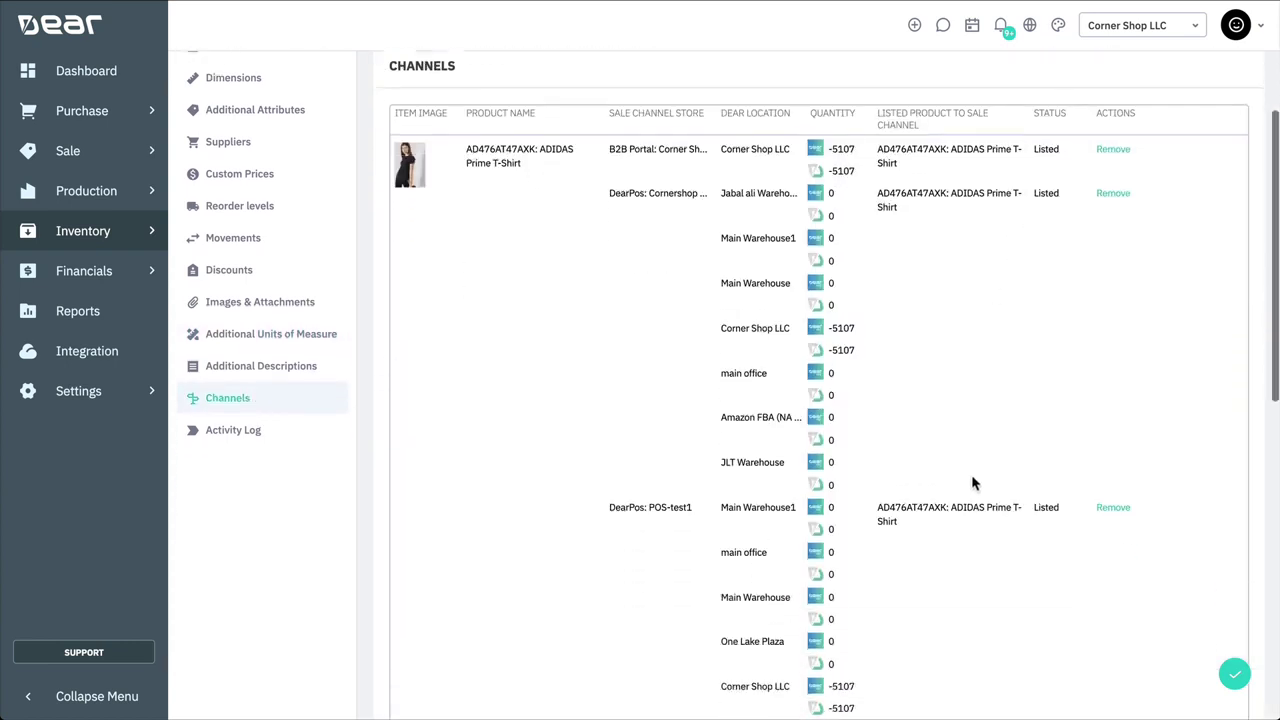
pyautogui.scroll(-3, 972, 483)
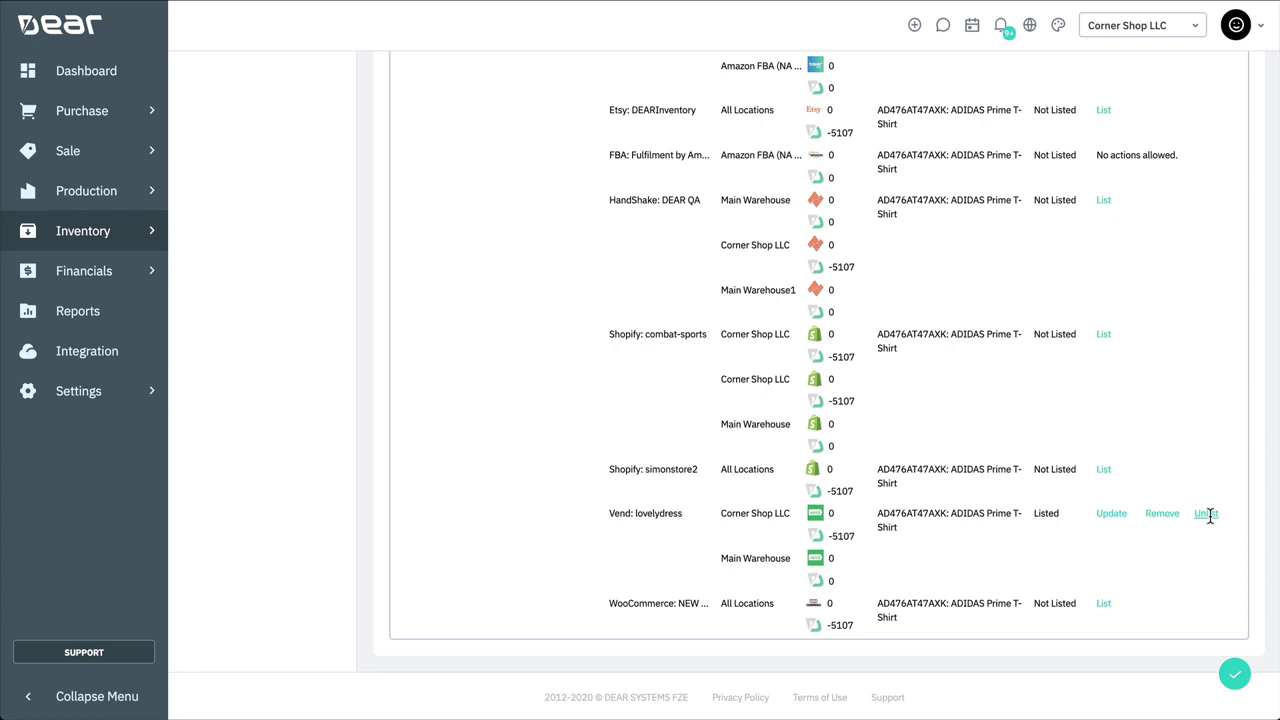
pyautogui.scroll(6, 1209, 515)
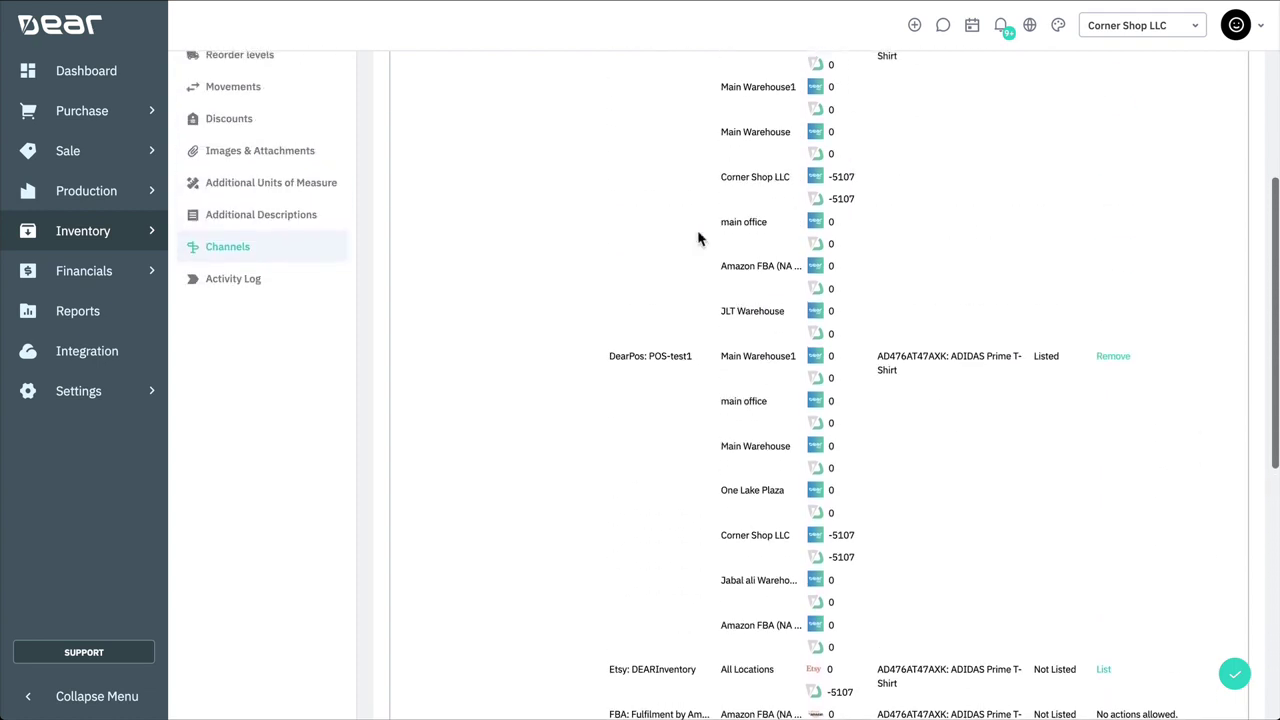
pyautogui.click(300, 279)
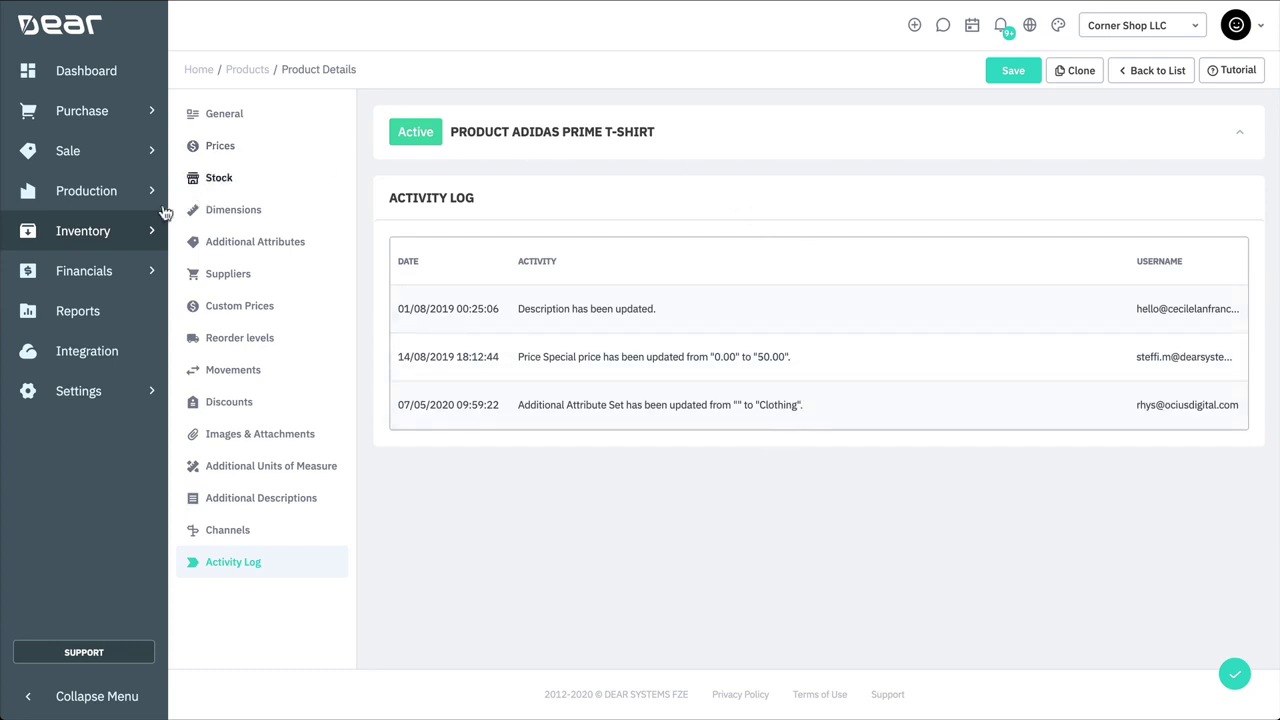
pyautogui.click(135, 240)
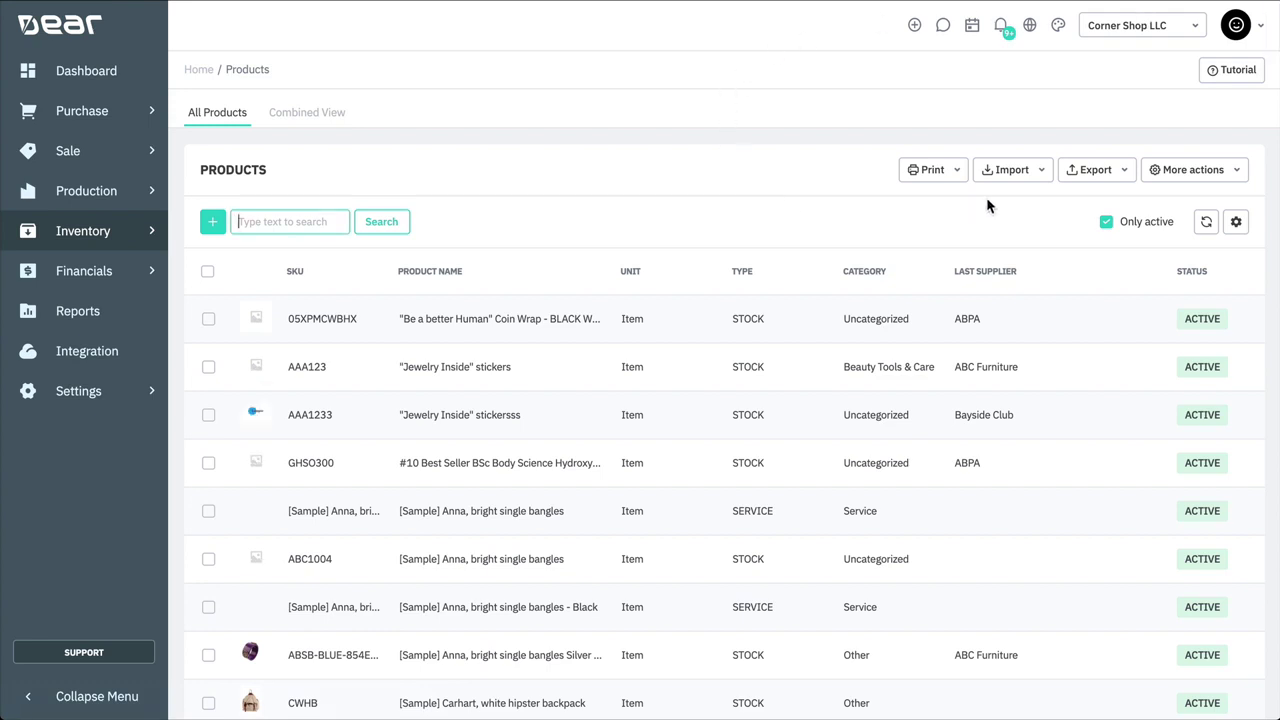
# Open the inventory list import page and review the specifications of its required and optional fields.
pyautogui.click(1014, 178)
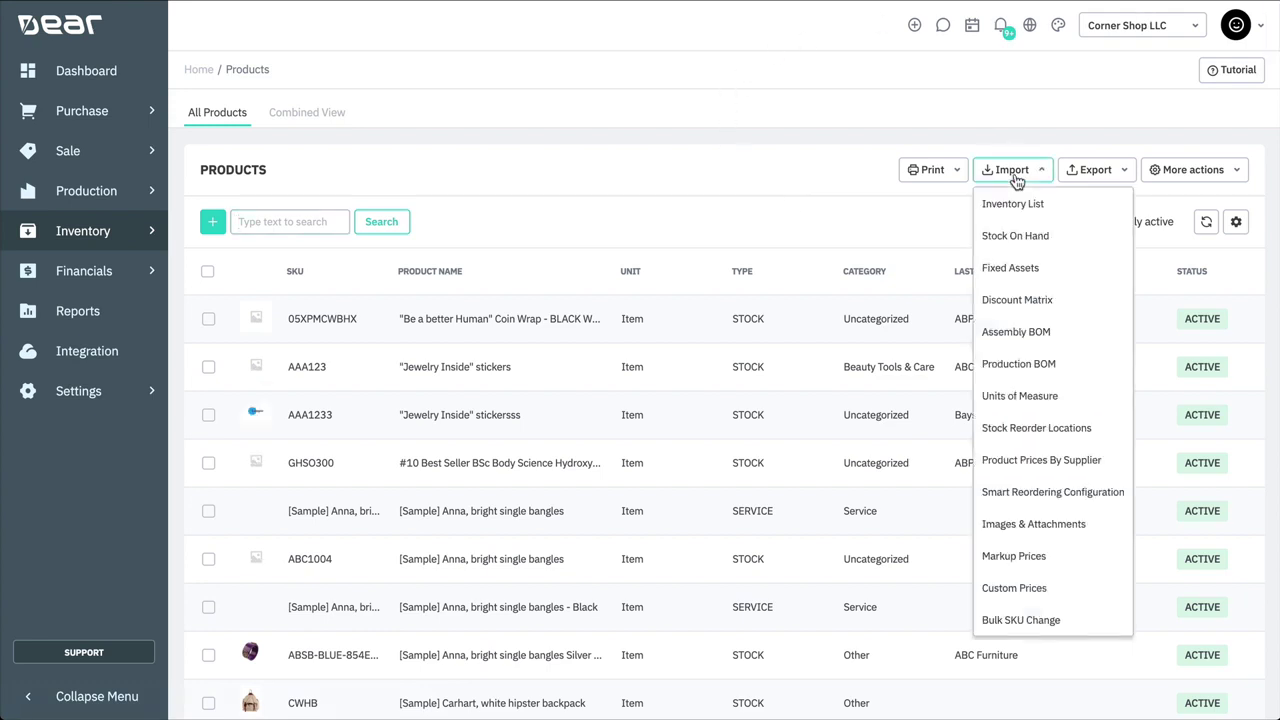
pyautogui.click(1095, 216)
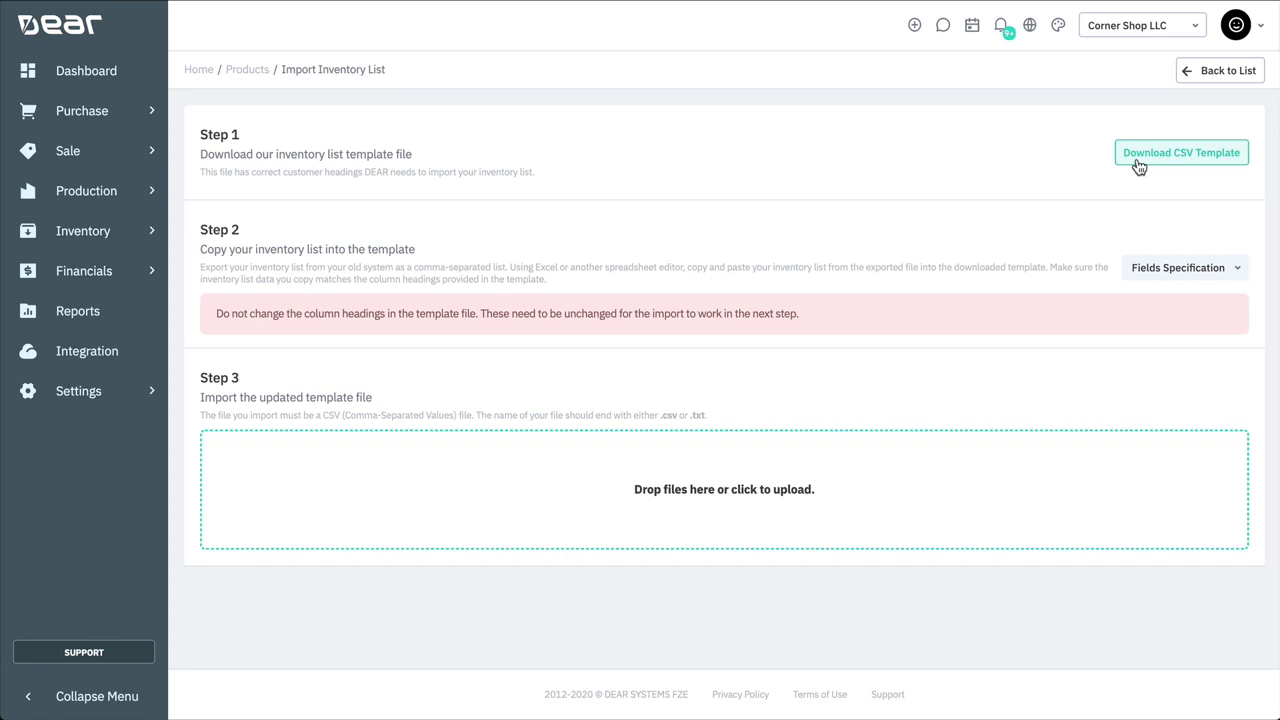
pyautogui.click(1131, 267)
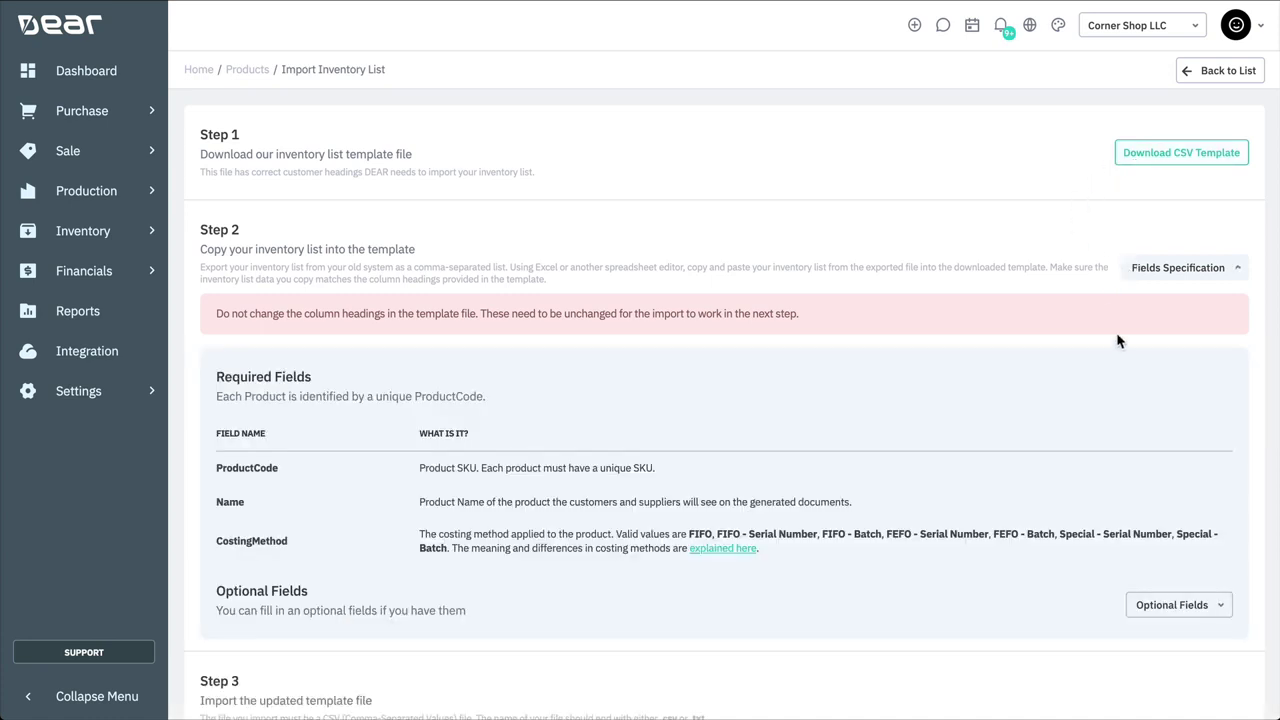
pyautogui.scroll(-3, 1120, 374)
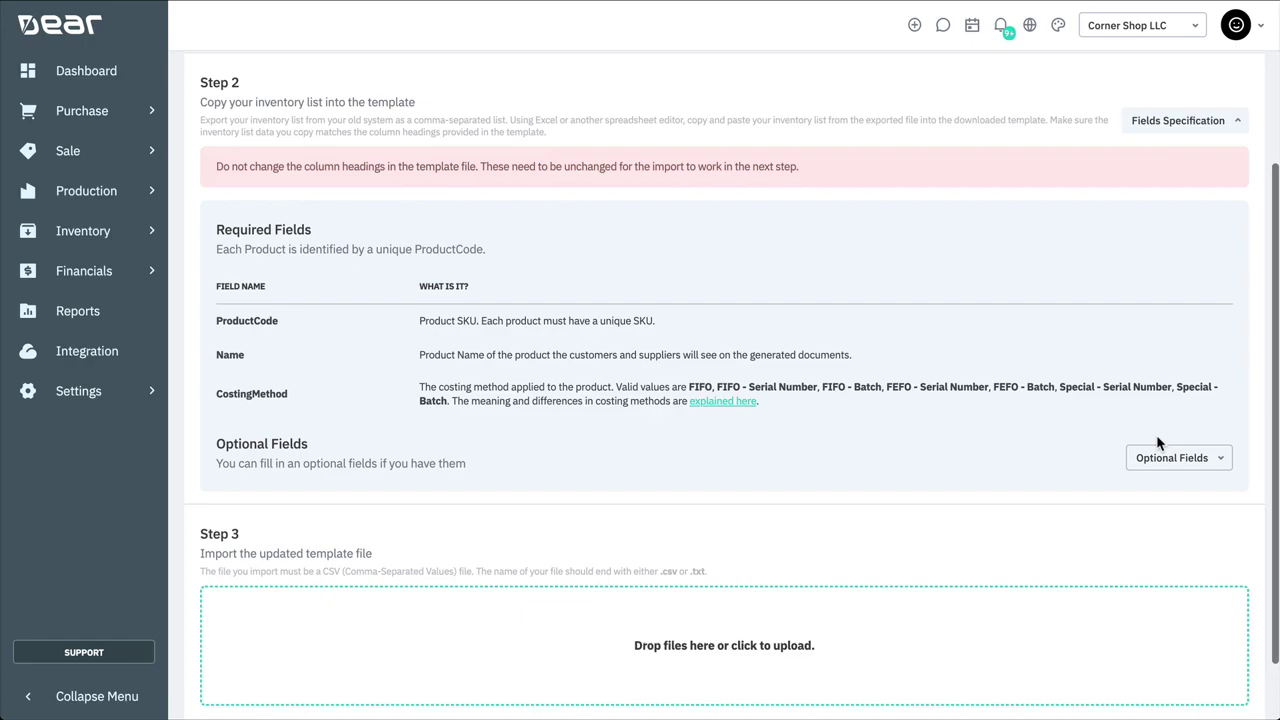
pyautogui.click(1160, 457)
pyautogui.scroll(-2, 1104, 388)
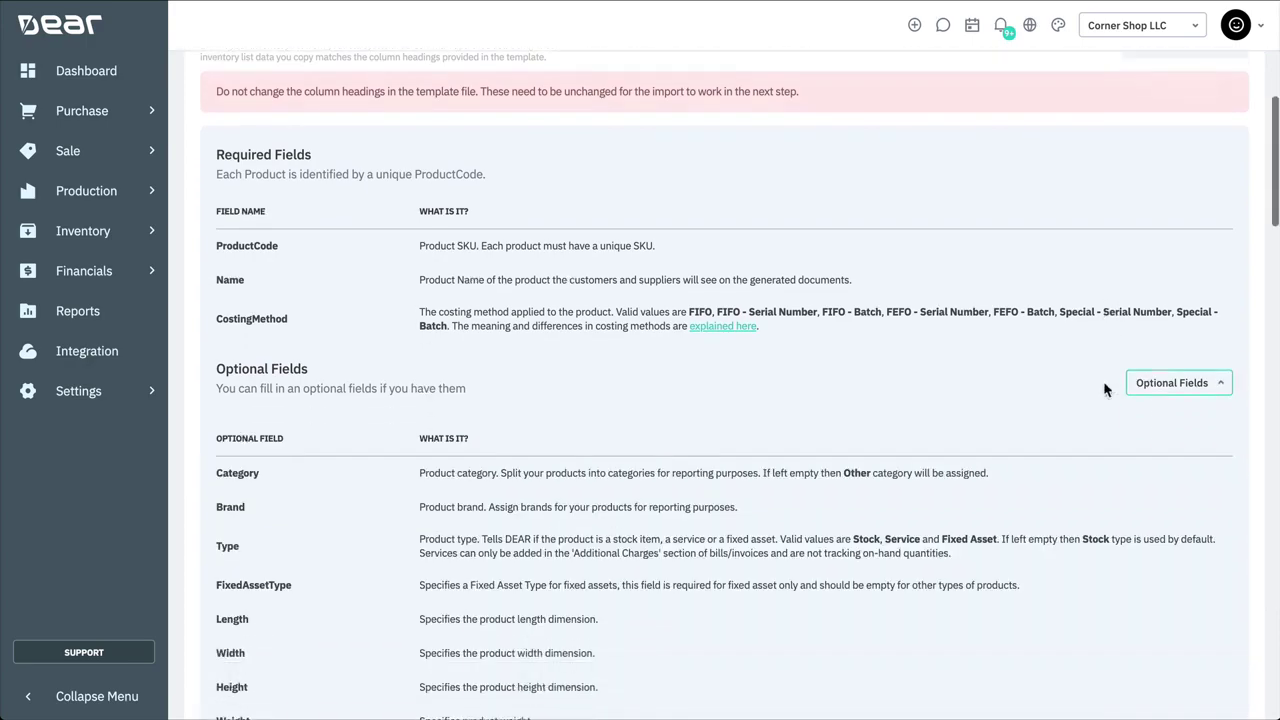
pyautogui.scroll(-4, 1104, 388)
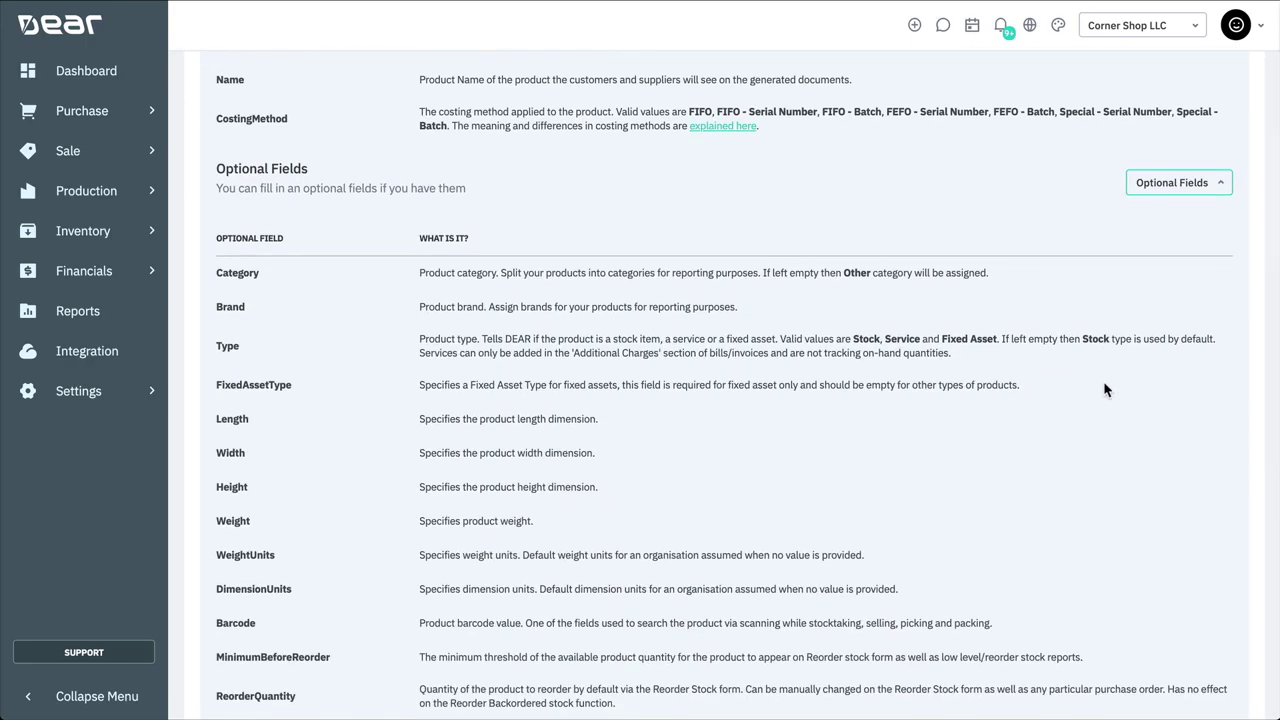
pyautogui.scroll(-5, 1106, 388)
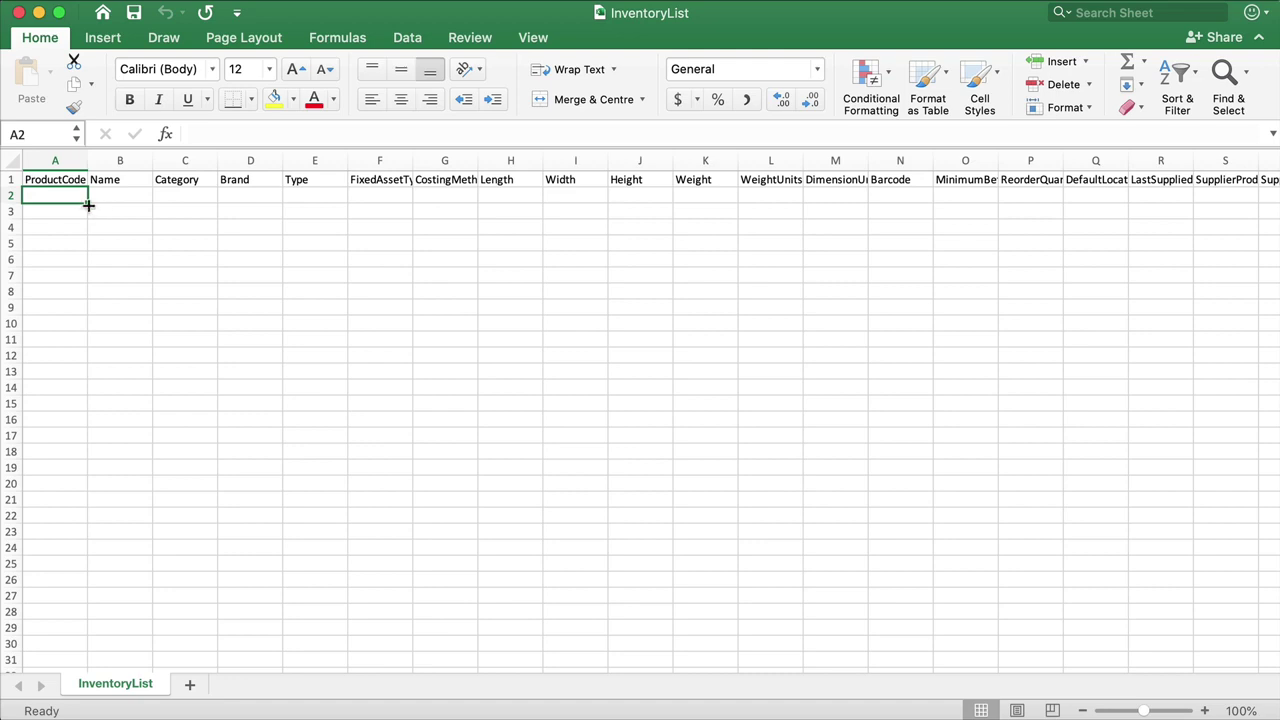
# In the InventoryList template in Excel, add a product with code NEWSKU1, name New Promo, category Clothing and type Stock.
pyautogui.write('NEWSKU')
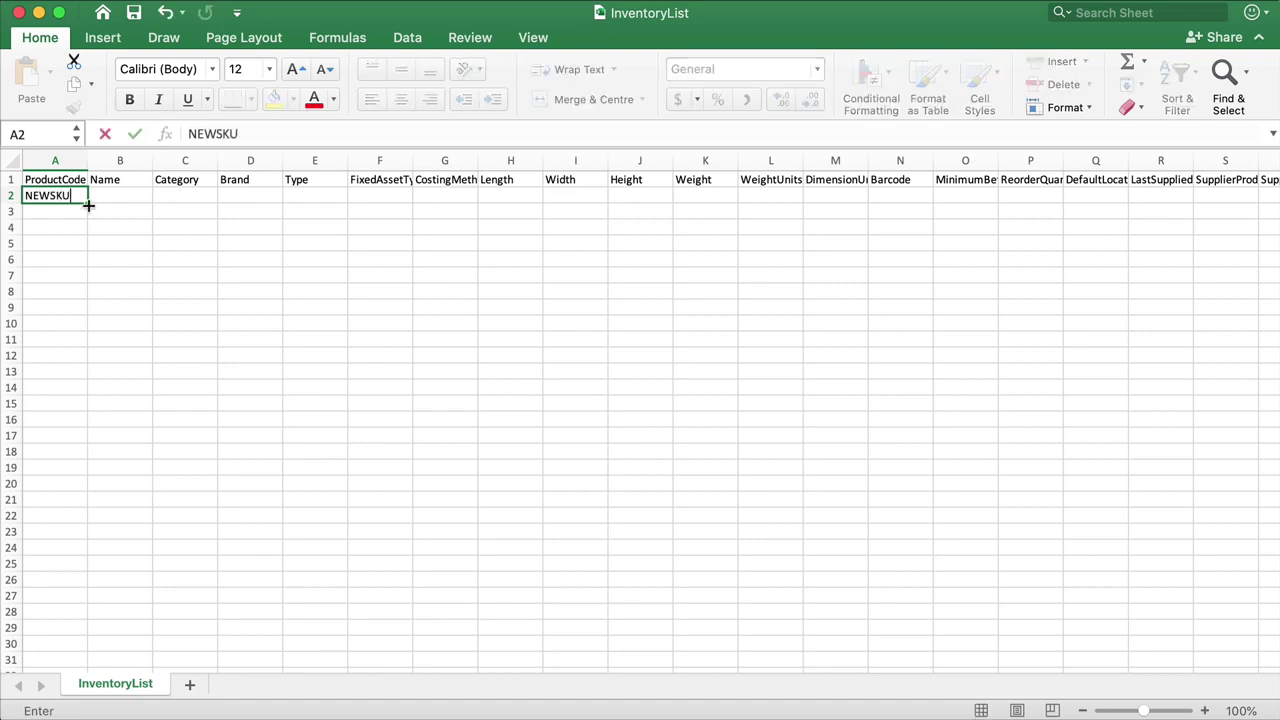
pyautogui.write('1')
pyautogui.press('Tab')
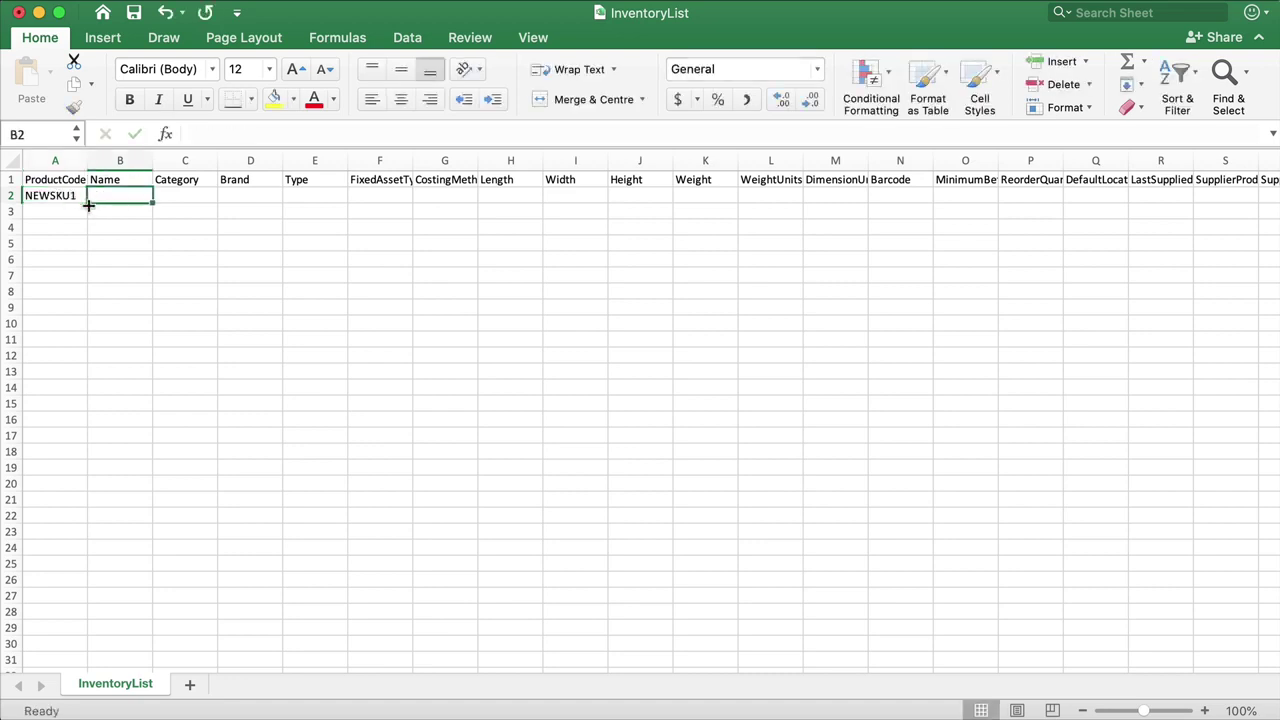
pyautogui.write('New Promo')
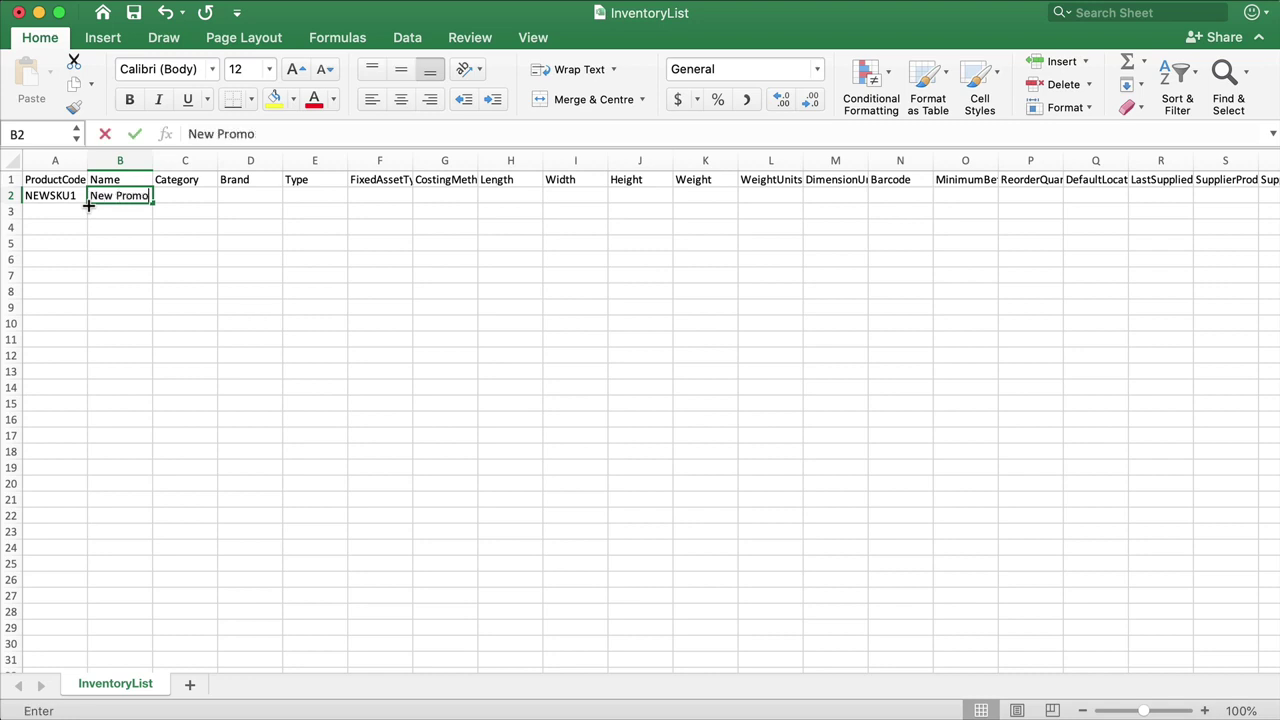
pyautogui.press('Tab')
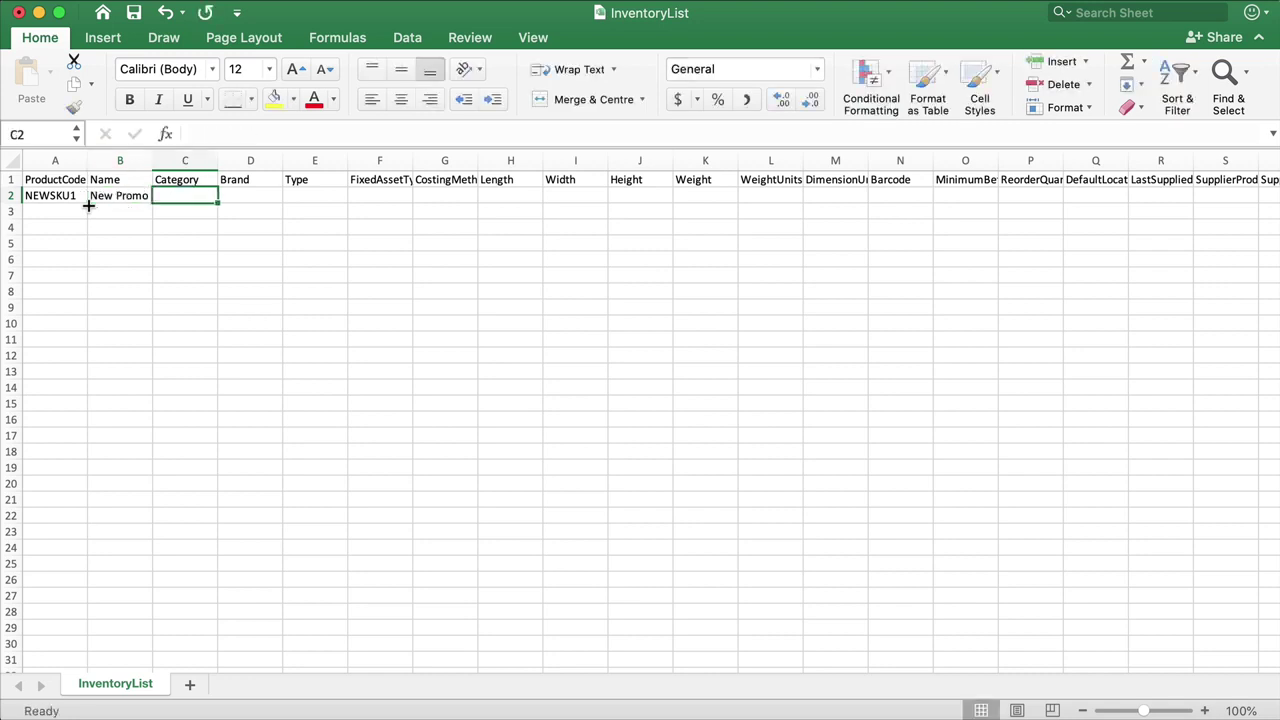
pyautogui.write('Clothing')
pyautogui.press('Tab')
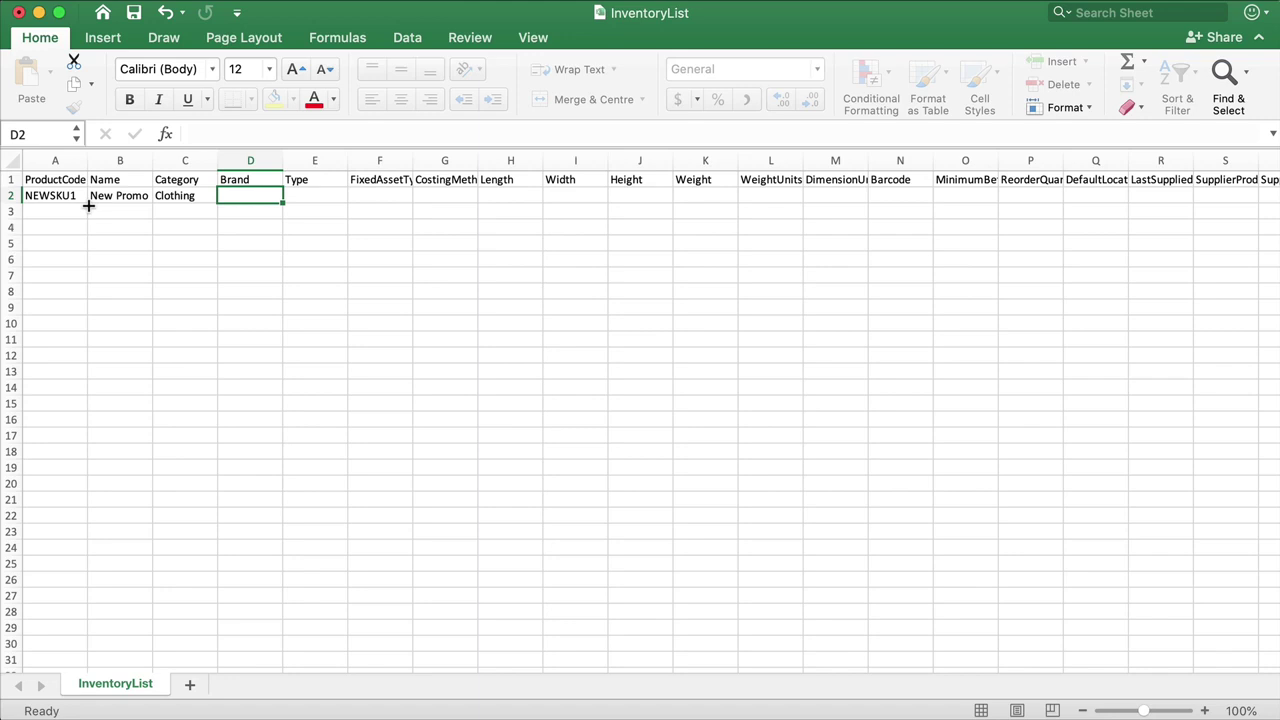
pyautogui.press('Tab')
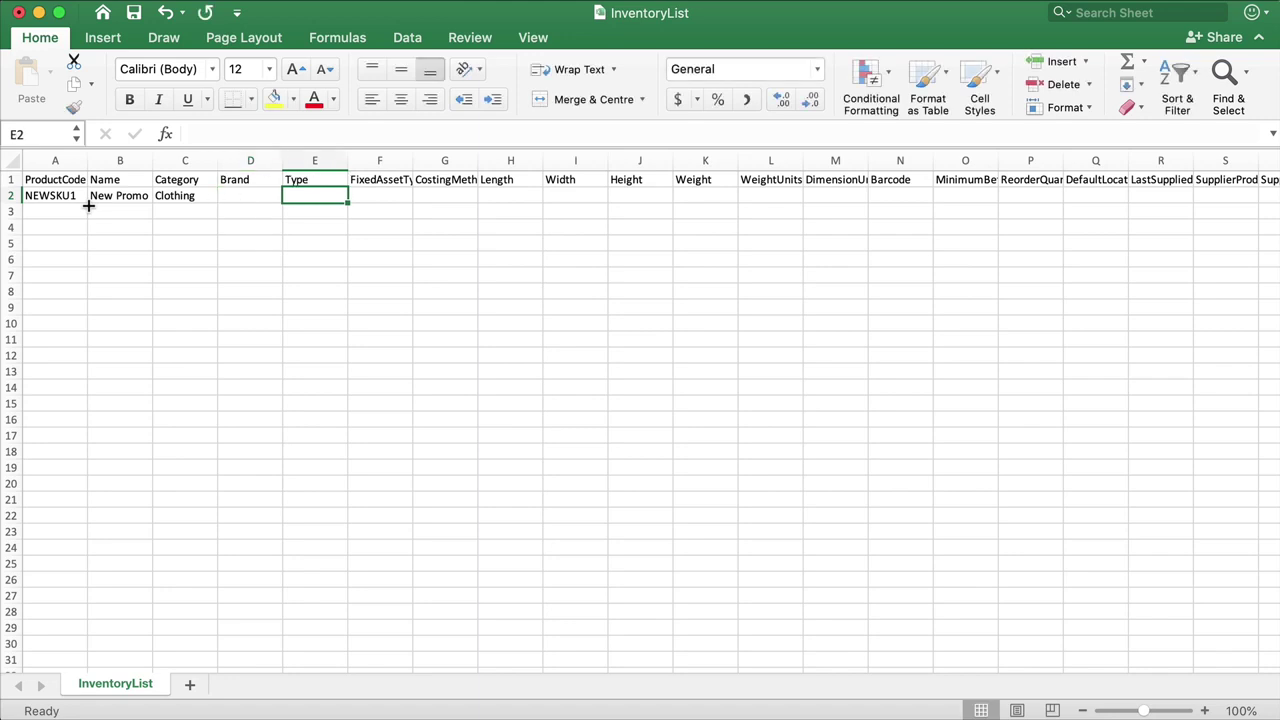
pyautogui.write('Stock')
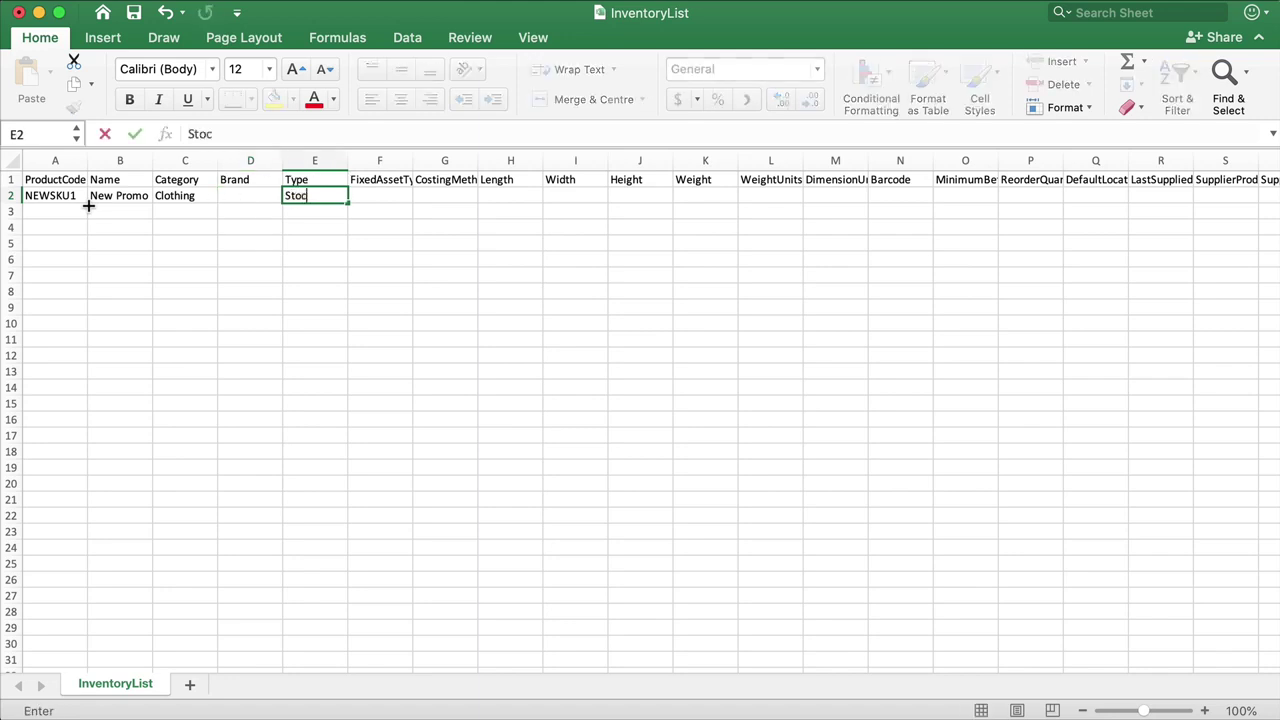
pyautogui.click(597, 294)
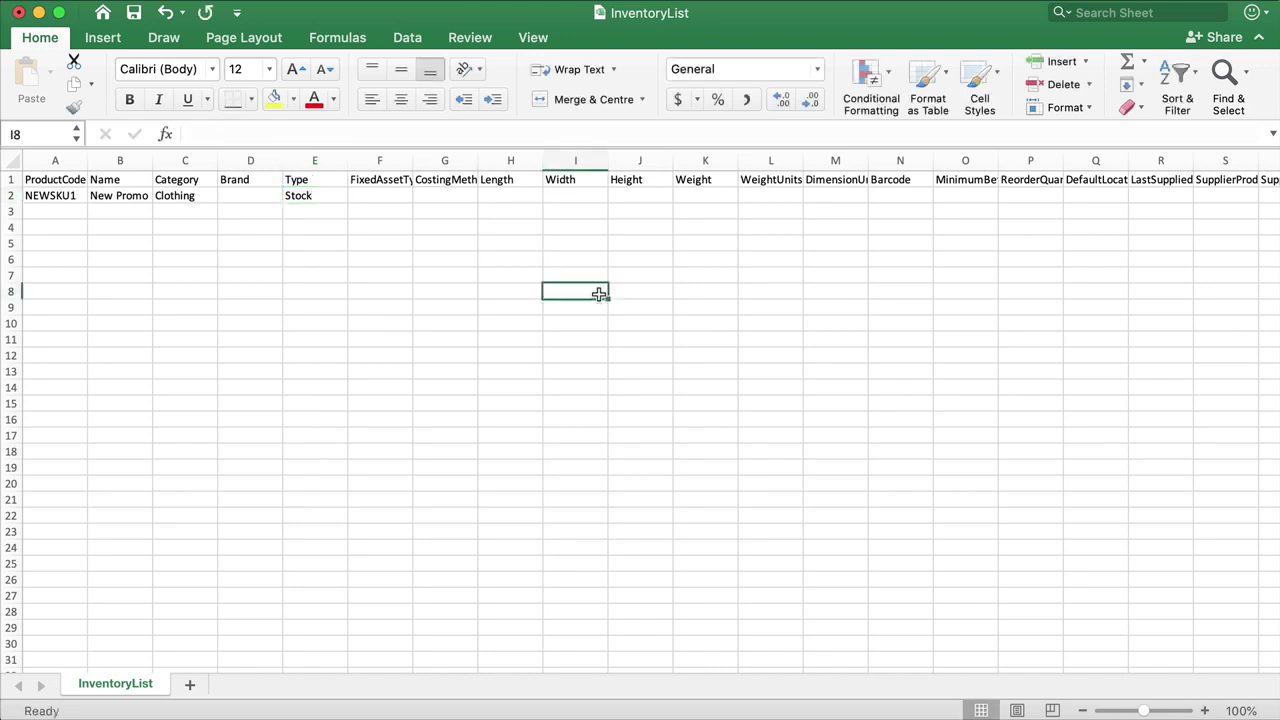
# Look through the template's remaining columns and upload the completed InventoryList CSV on the DEAR import page.
pyautogui.hscroll(5, 598, 294)
pyautogui.hscroll(15, 598, 294)
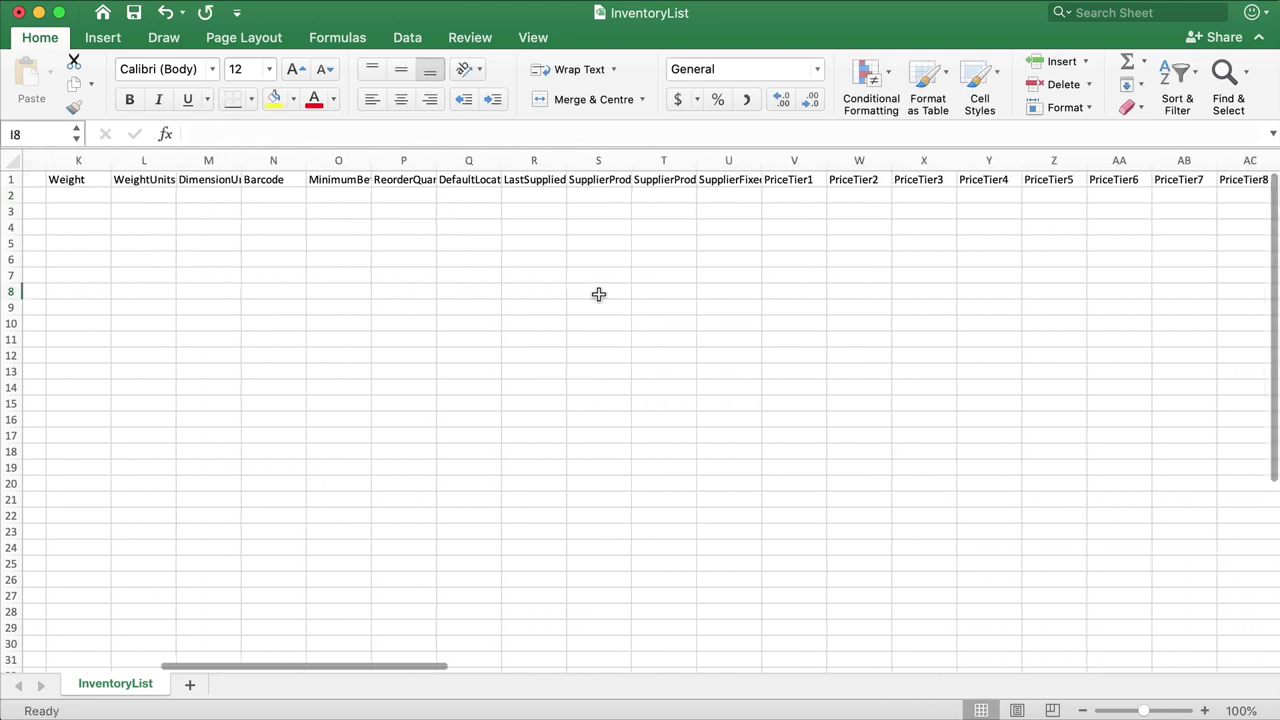
pyautogui.hscroll(15, 598, 294)
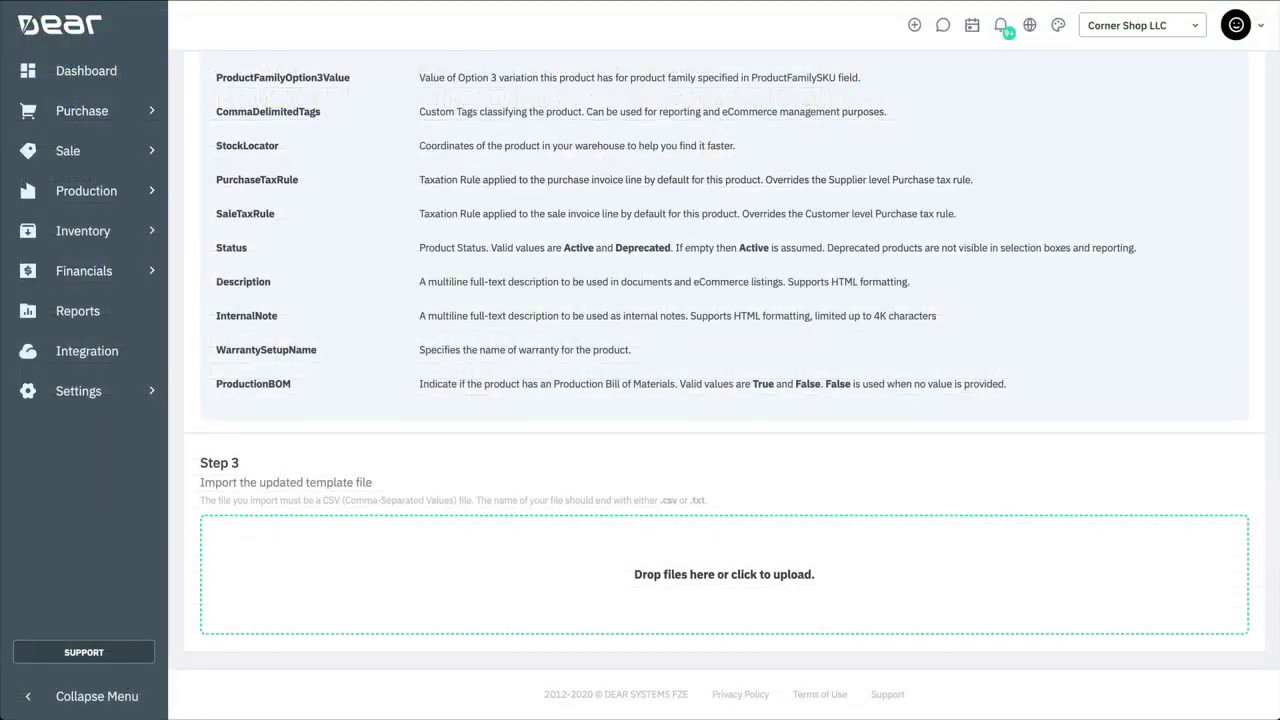
pyautogui.moveTo(1275, 588); pyautogui.dragTo(743, 578)
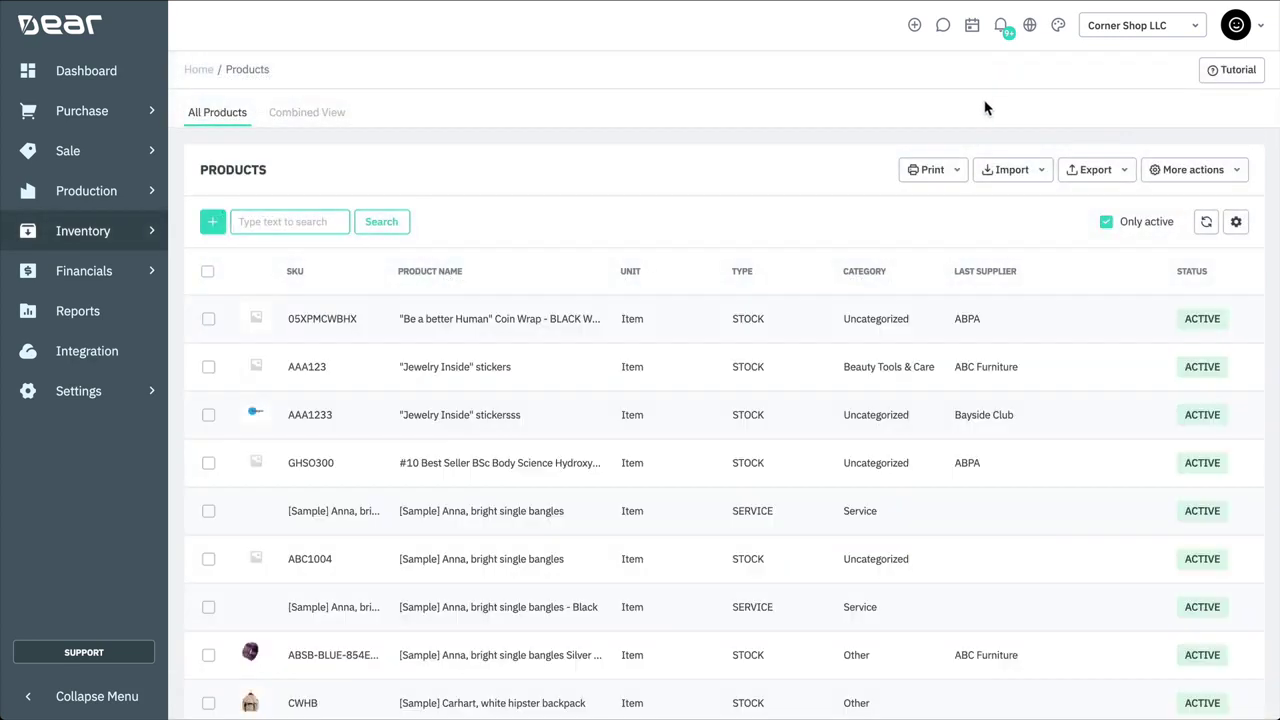
# Export the inventory list and change the category in rows 9 and 10 of the exported spreadsheet to Service.
pyautogui.click(1094, 171)
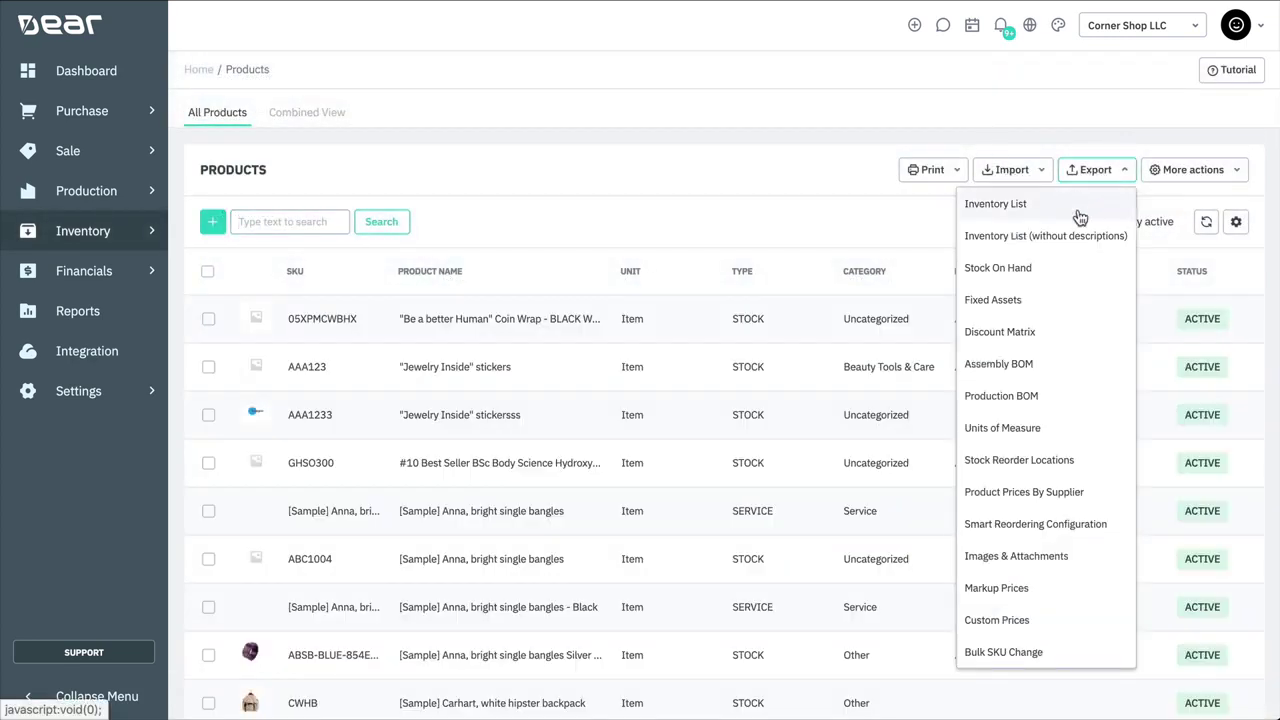
pyautogui.click(1076, 214)
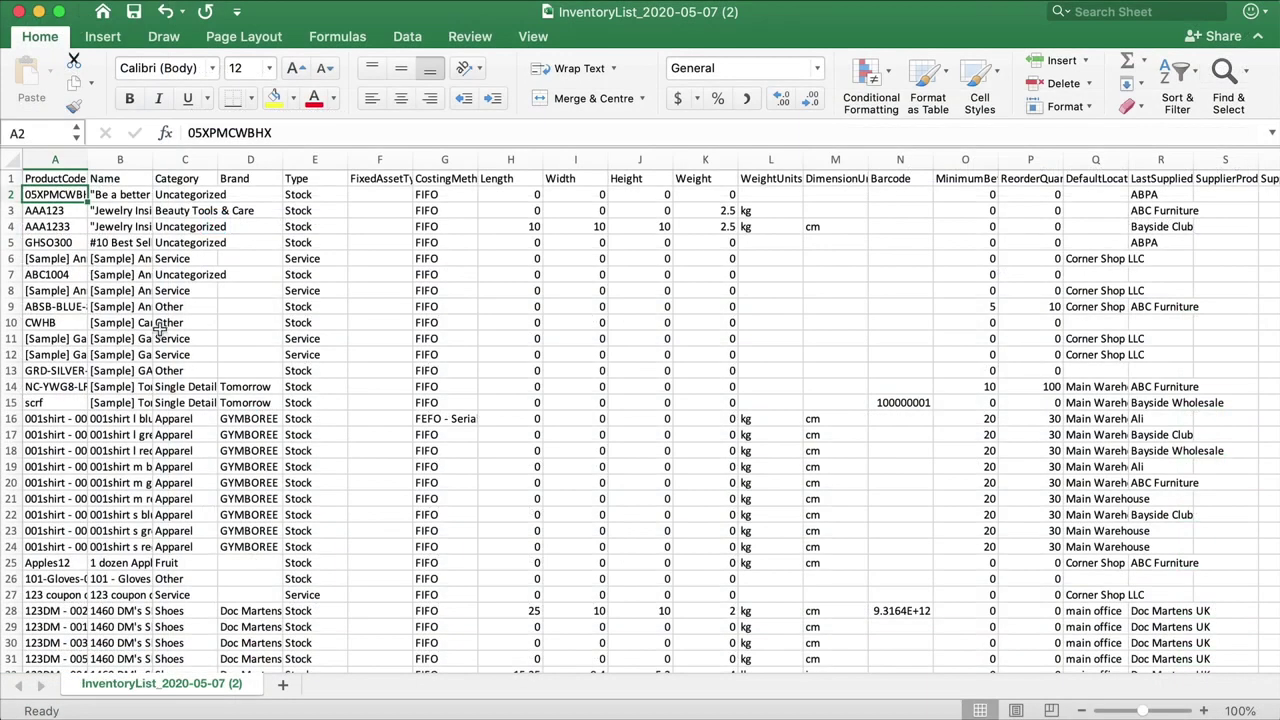
pyautogui.click(172, 323)
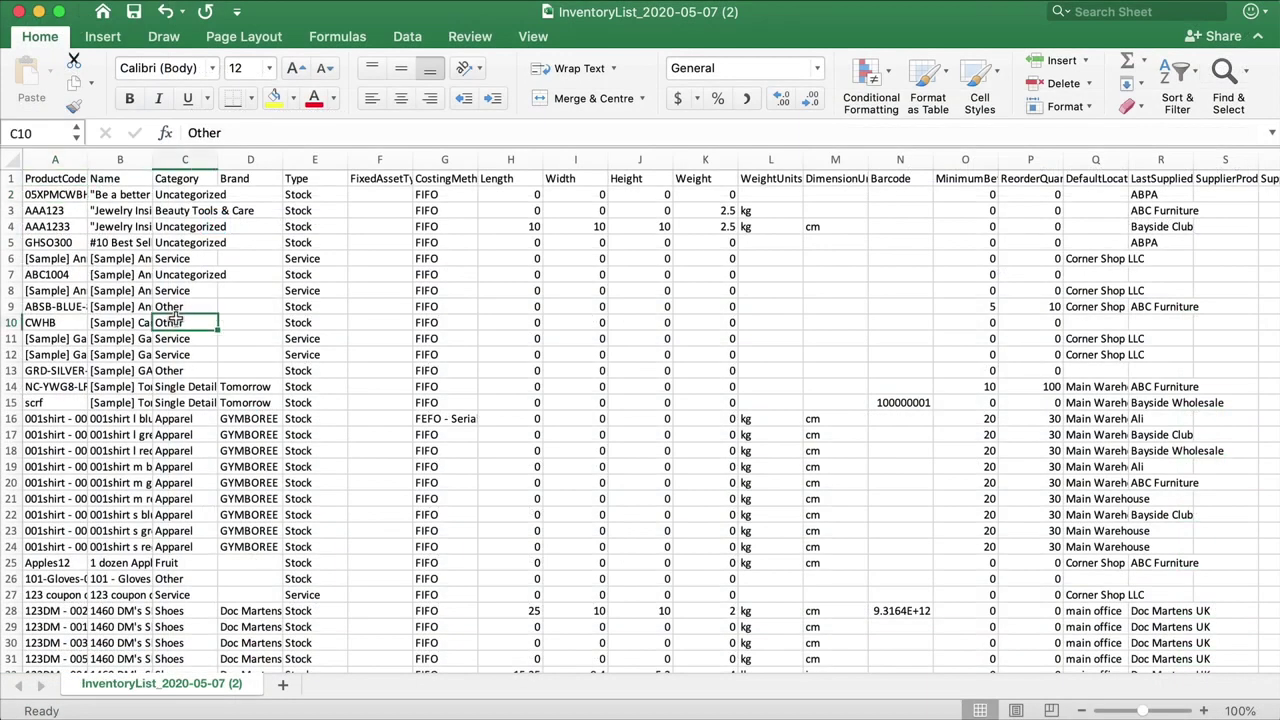
pyautogui.keyDown('shift'); pyautogui.click(184, 308); pyautogui.keyUp('shift')
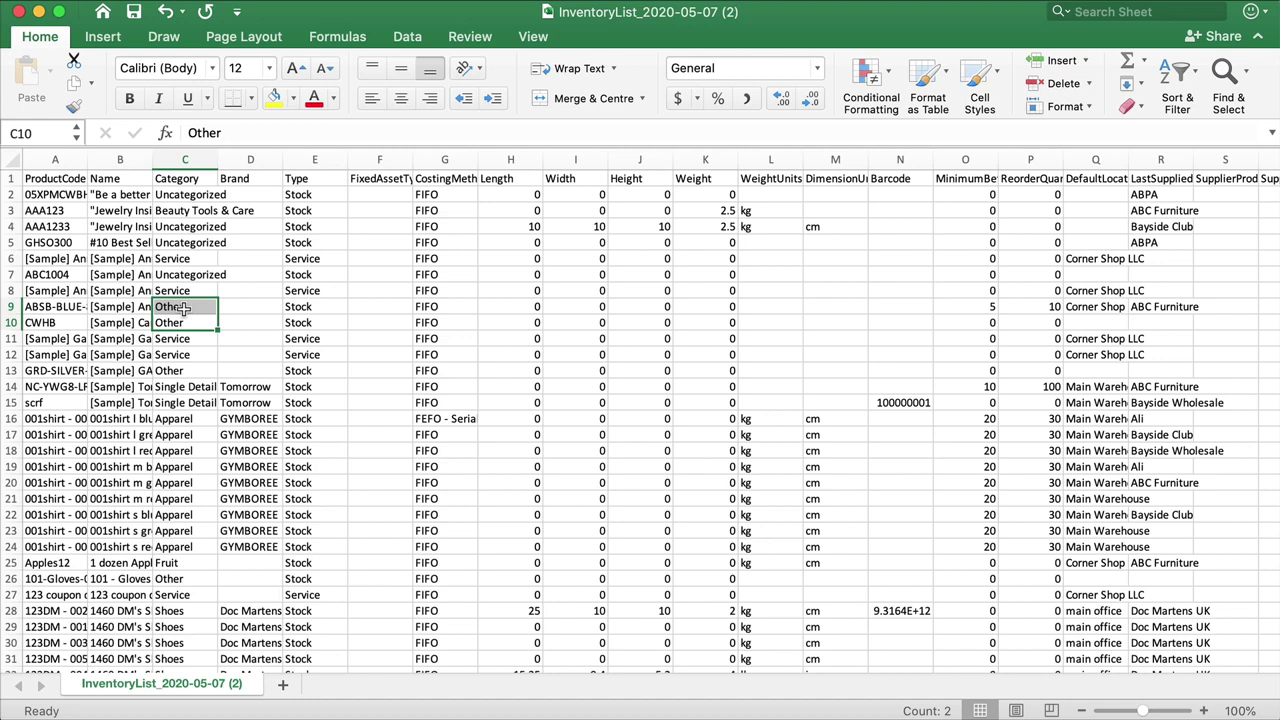
pyautogui.click(178, 339)
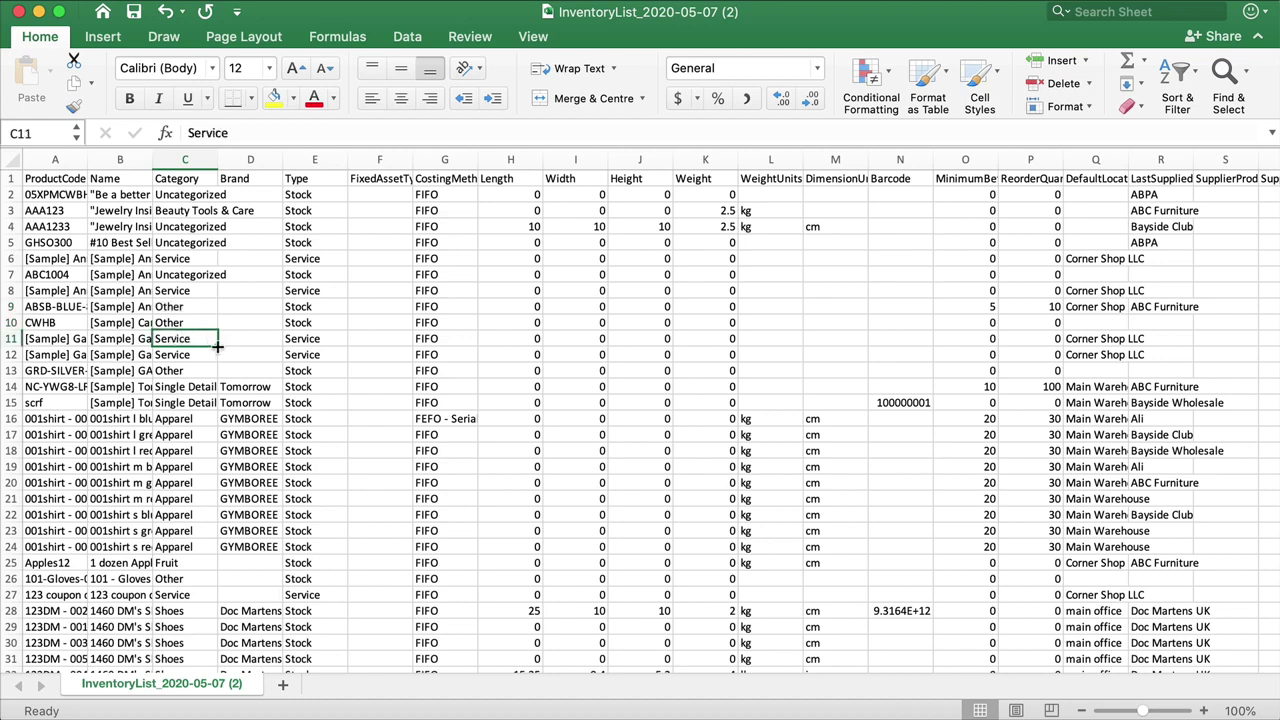
pyautogui.moveTo(217, 347); pyautogui.dragTo(218, 300)
# Copy row 4's length, width, height and weight values (10, 10, 10 and 2.5) into rows 5 to 15.
pyautogui.click(537, 227)
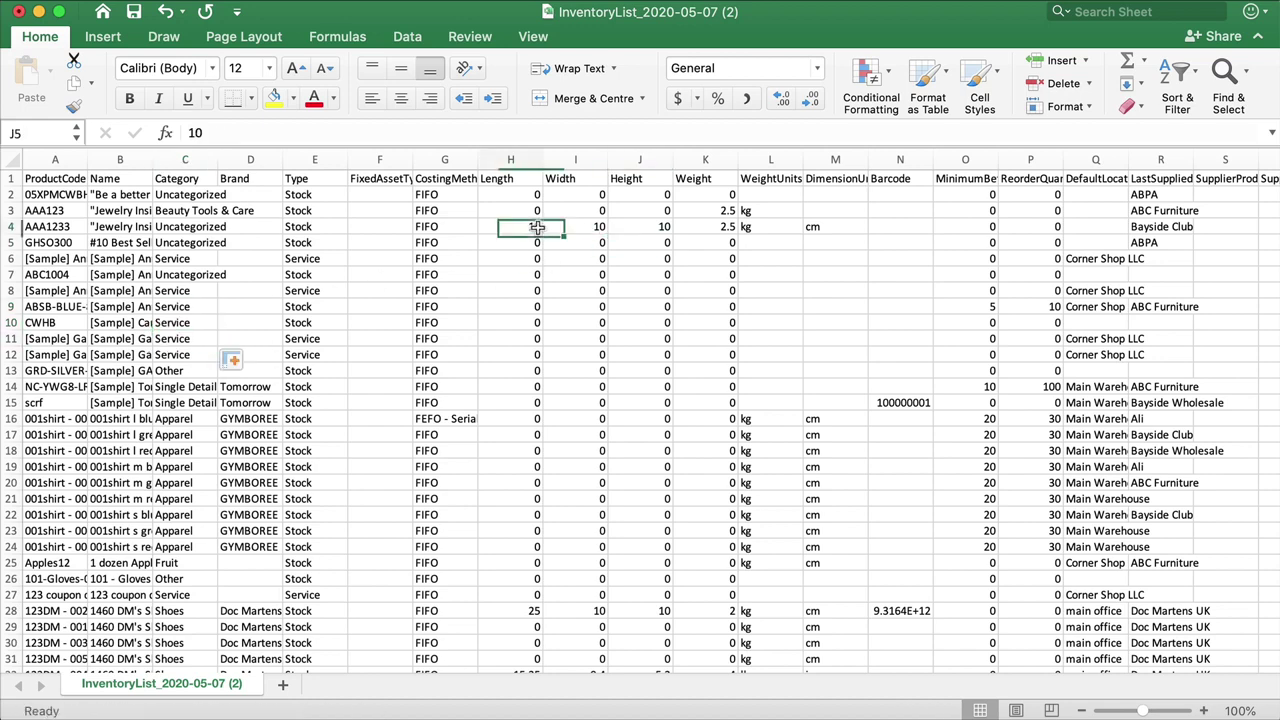
pyautogui.moveTo(537, 227); pyautogui.dragTo(682, 227)
pyautogui.press('cmd+c')
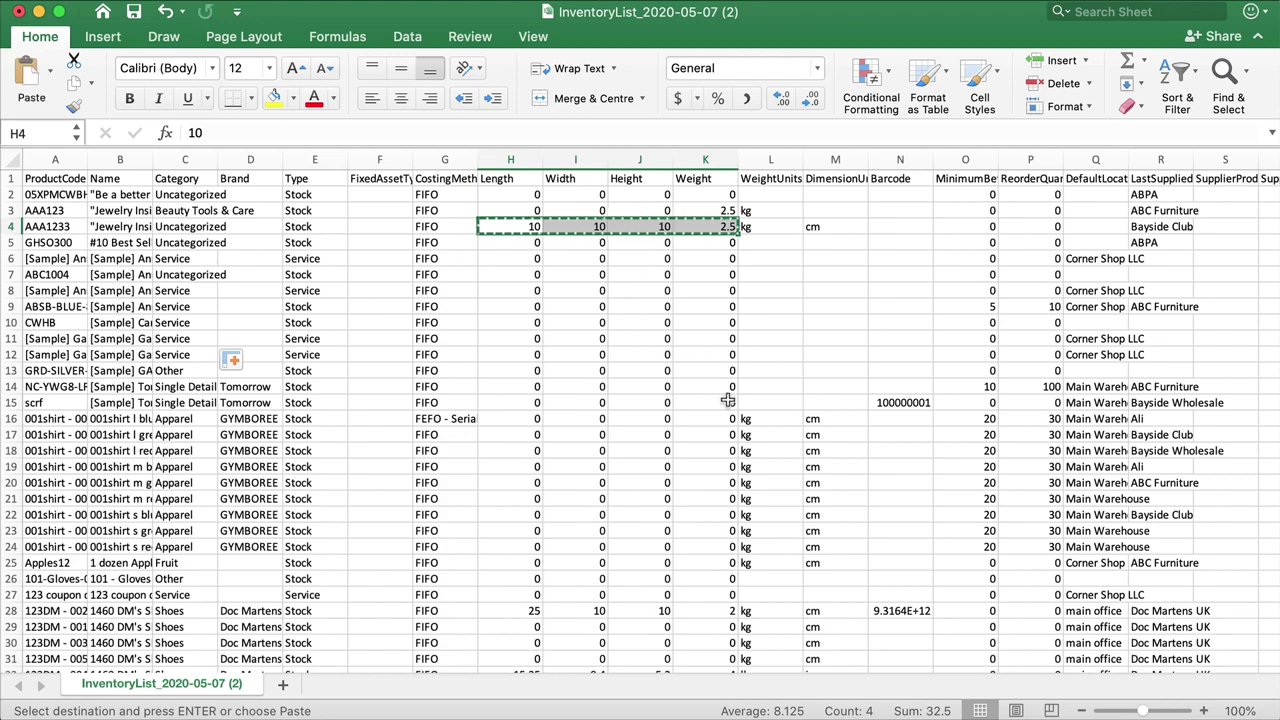
pyautogui.moveTo(537, 243); pyautogui.dragTo(728, 402)
pyautogui.press('cmd+v')
pyautogui.click(828, 350)
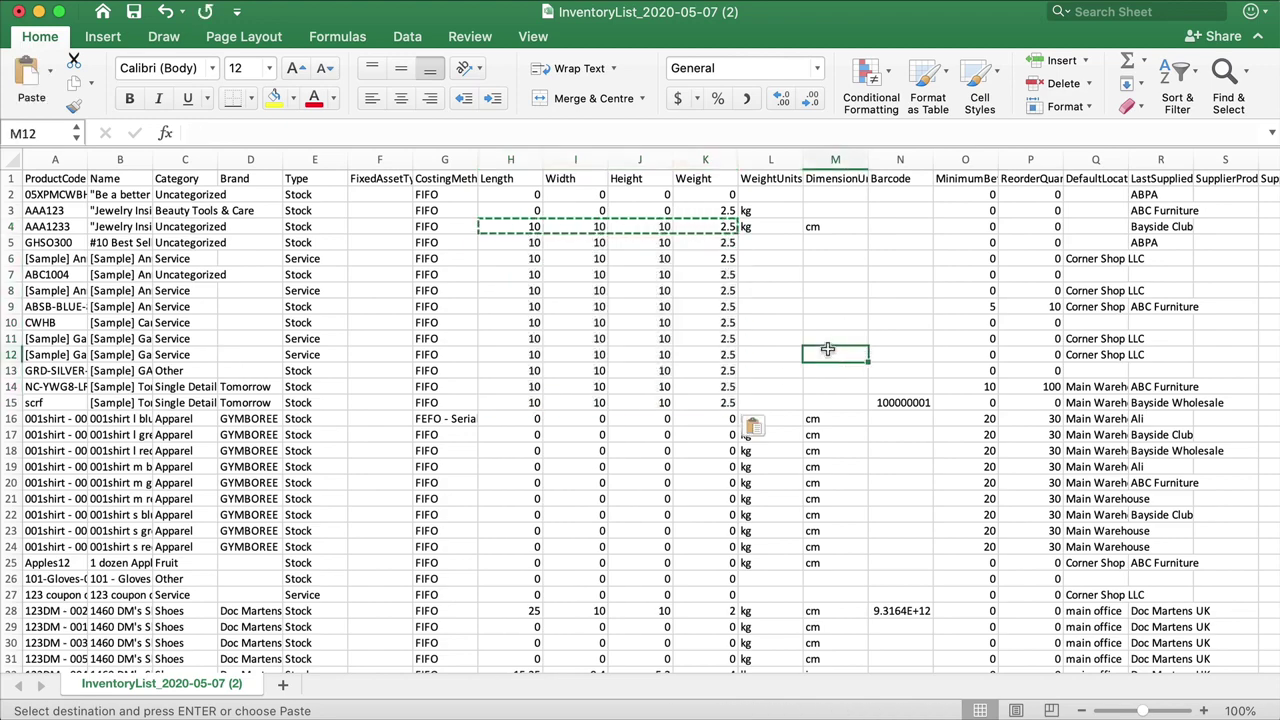
pyautogui.click(882, 278)
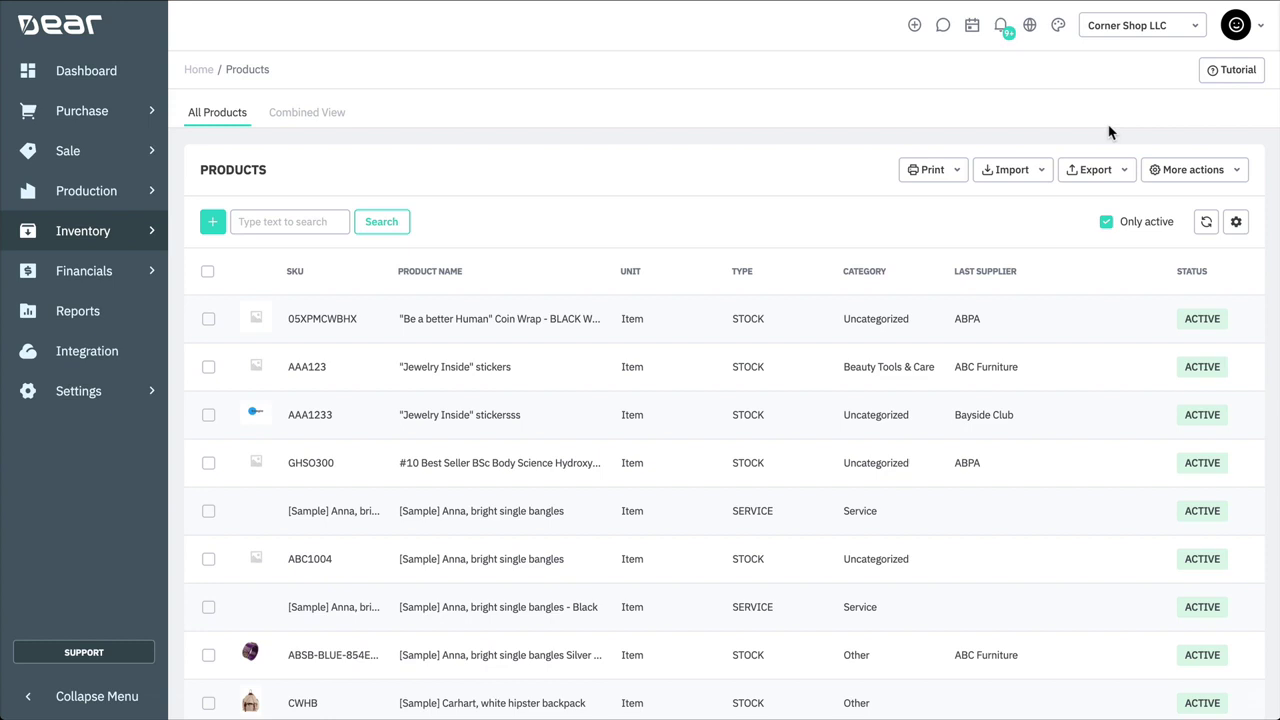
# Start a Stock On Hand import in DEAR and enter product code SKU001 with quantity 151 in the StockOnHand template in Excel.
pyautogui.click(1040, 168)
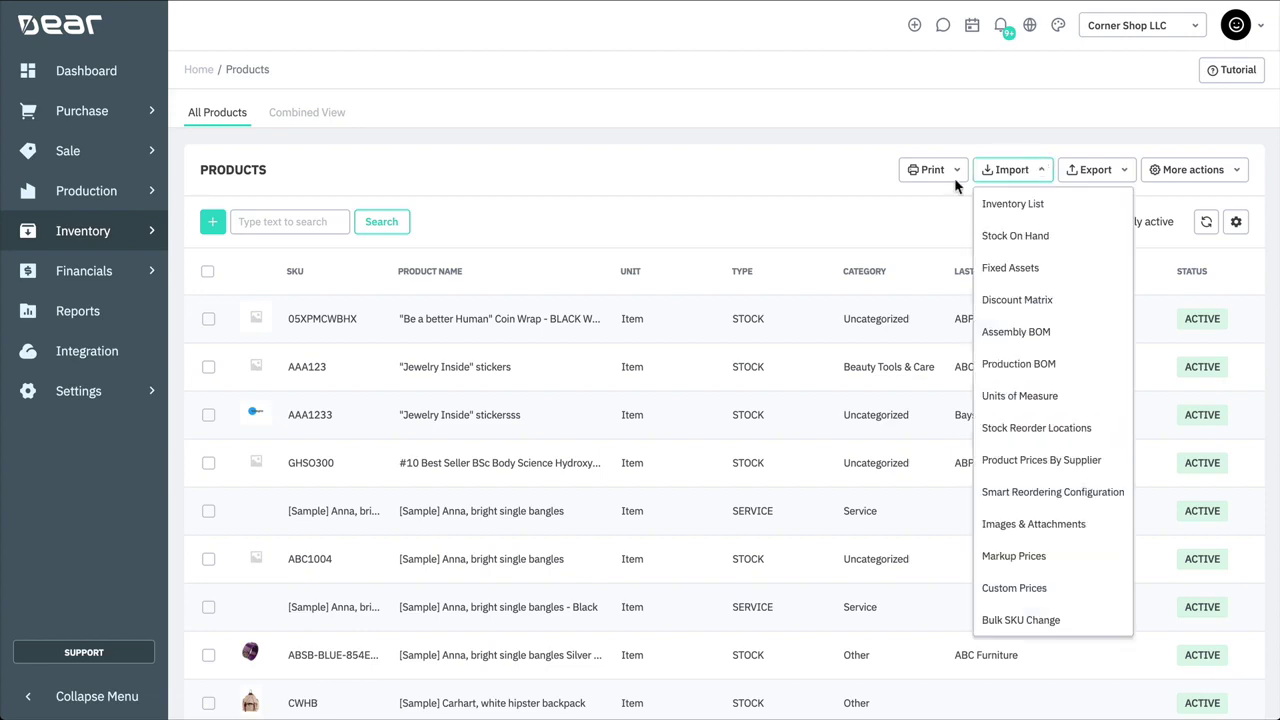
pyautogui.click(1078, 240)
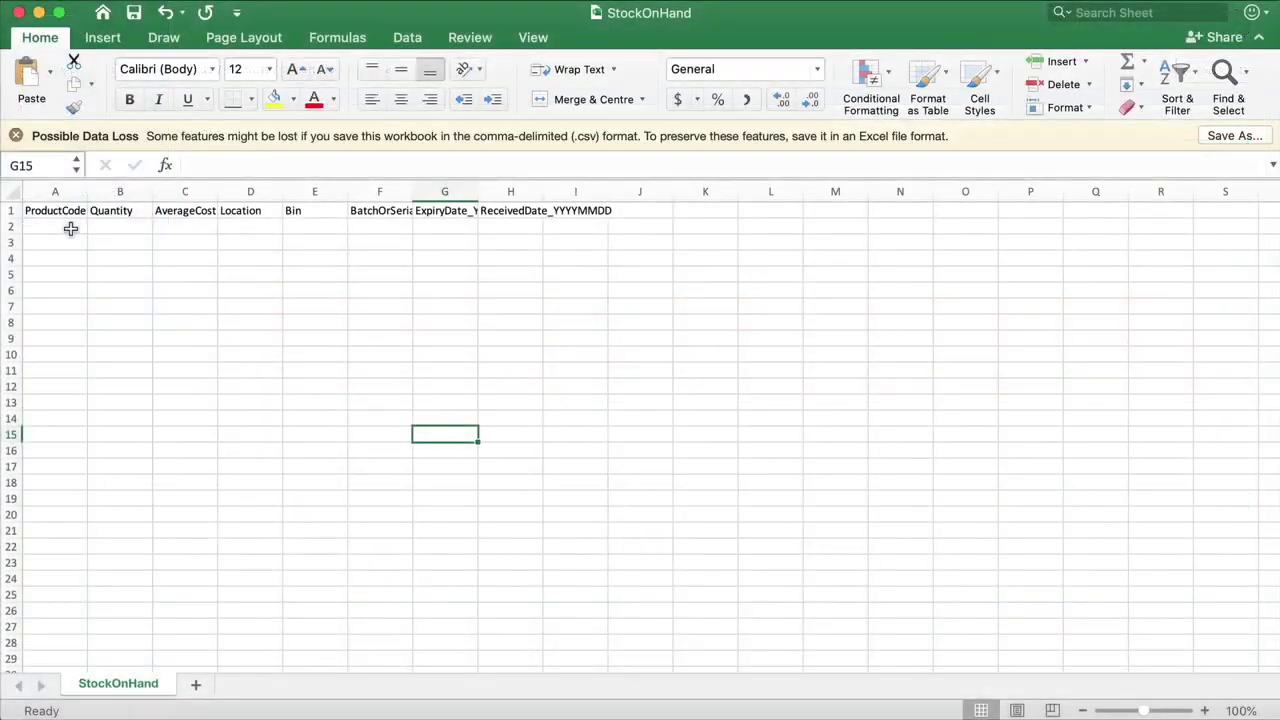
pyautogui.click(68, 227)
pyautogui.write('SKU001')
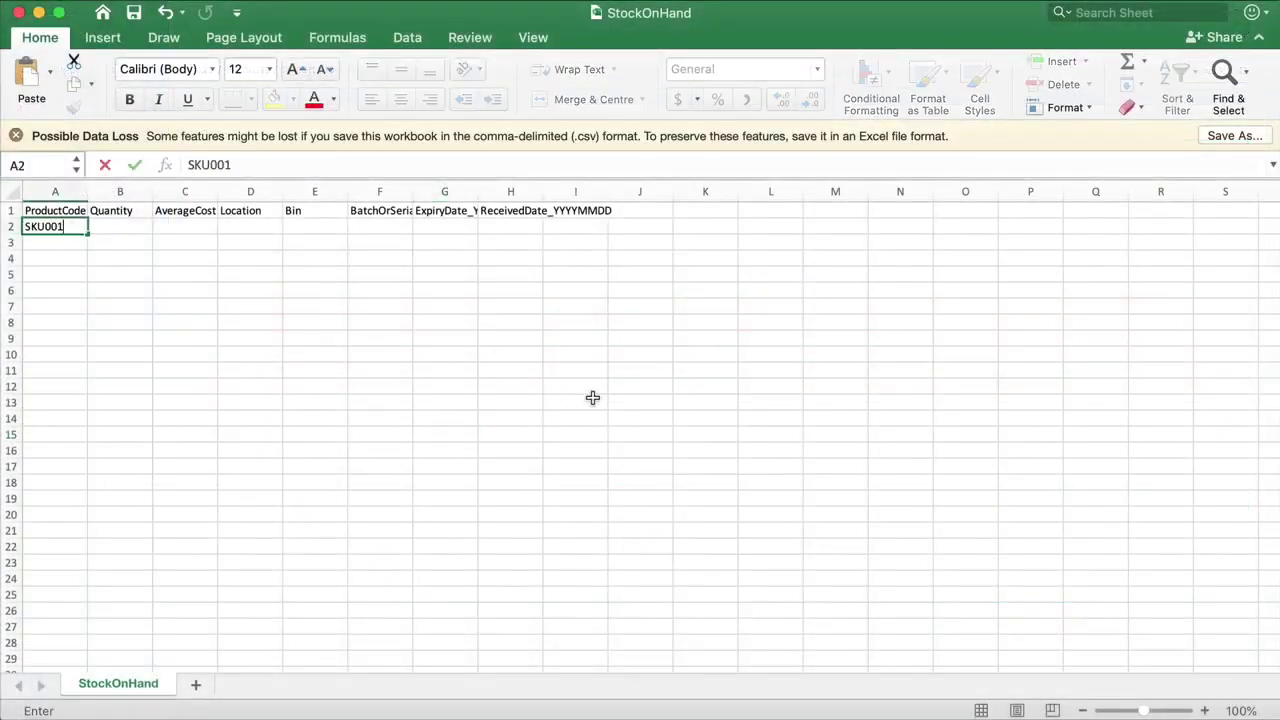
pyautogui.press('Tab')
pyautogui.write('4')
pyautogui.press('BackSpace')
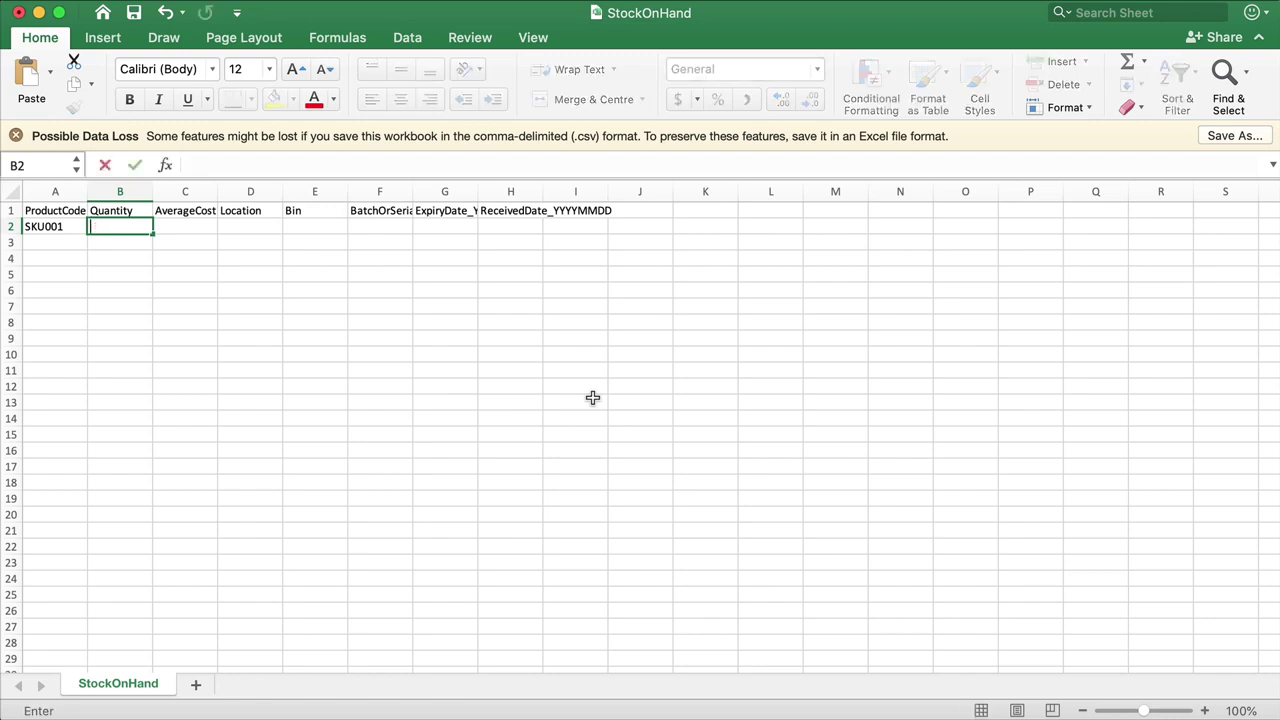
pyautogui.write('151')
pyautogui.press('Tab')
# Set the SKU001 row's average cost to 16.80 and its location to Main Warehouse, leaving the bin and batch fields empty.
pyautogui.write('16.80')
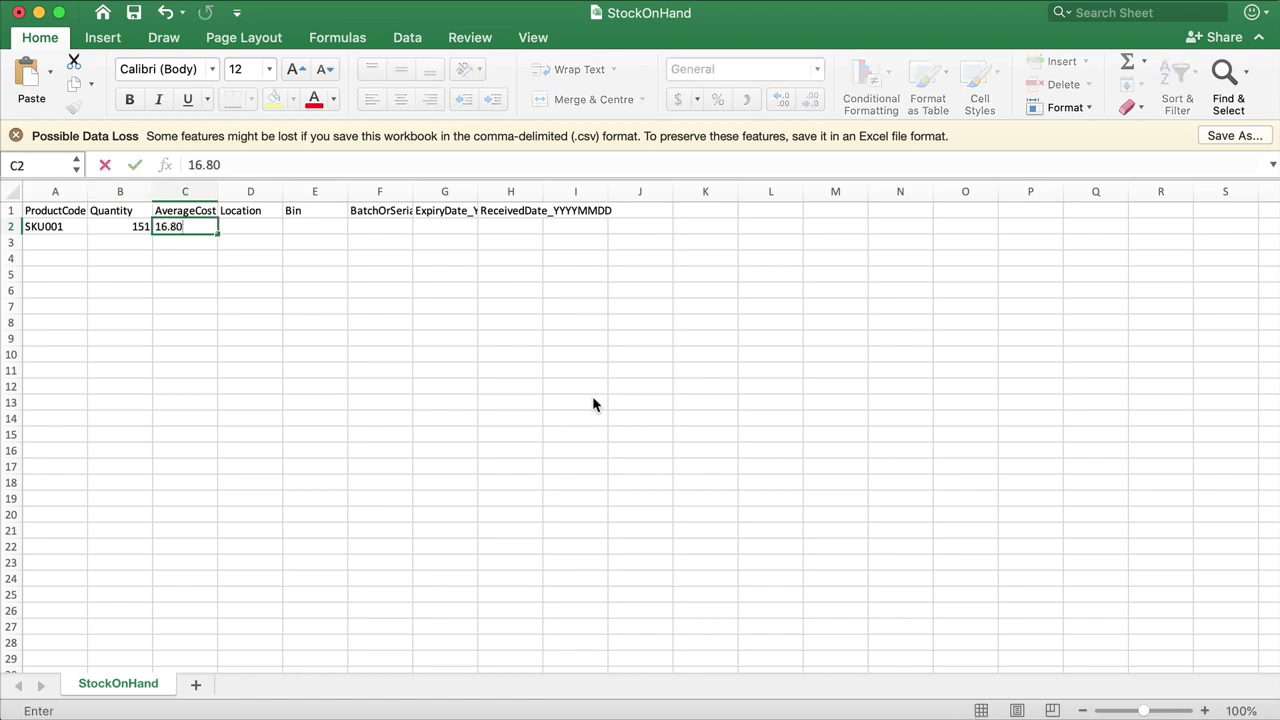
pyautogui.press('Tab')
pyautogui.write('Main Warehouse')
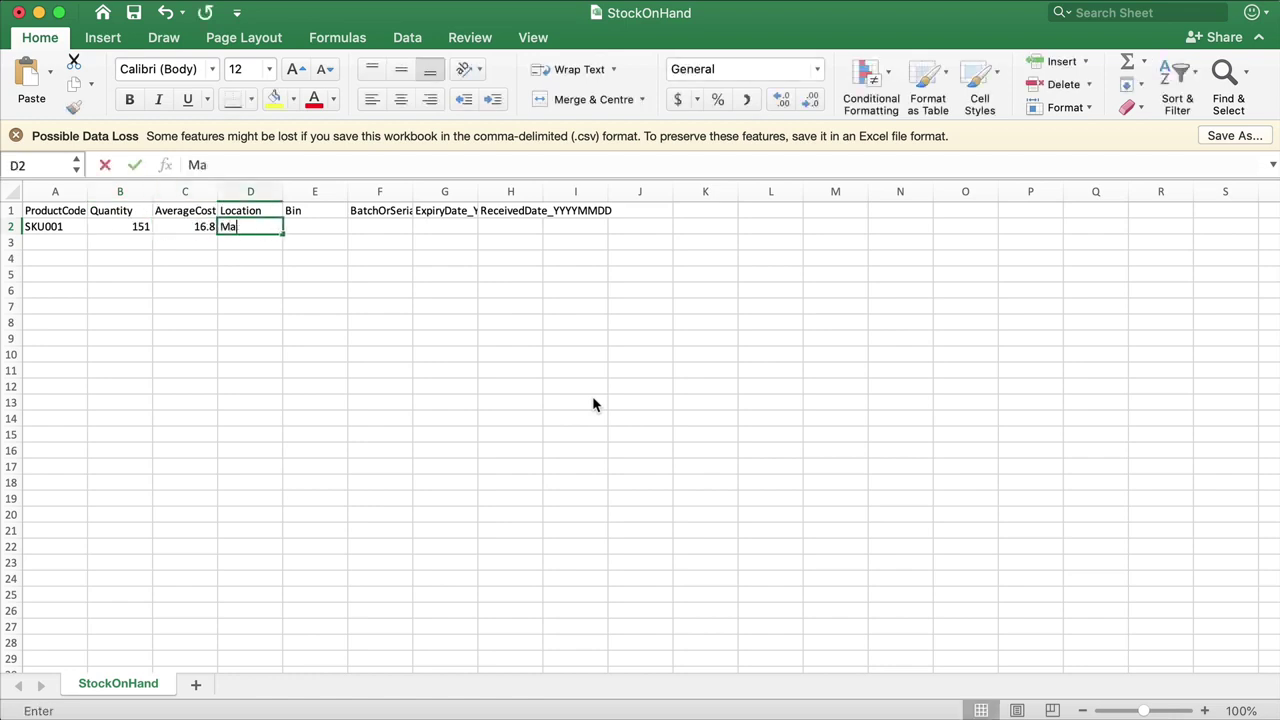
pyautogui.press('Tab')
pyautogui.press('Tab')
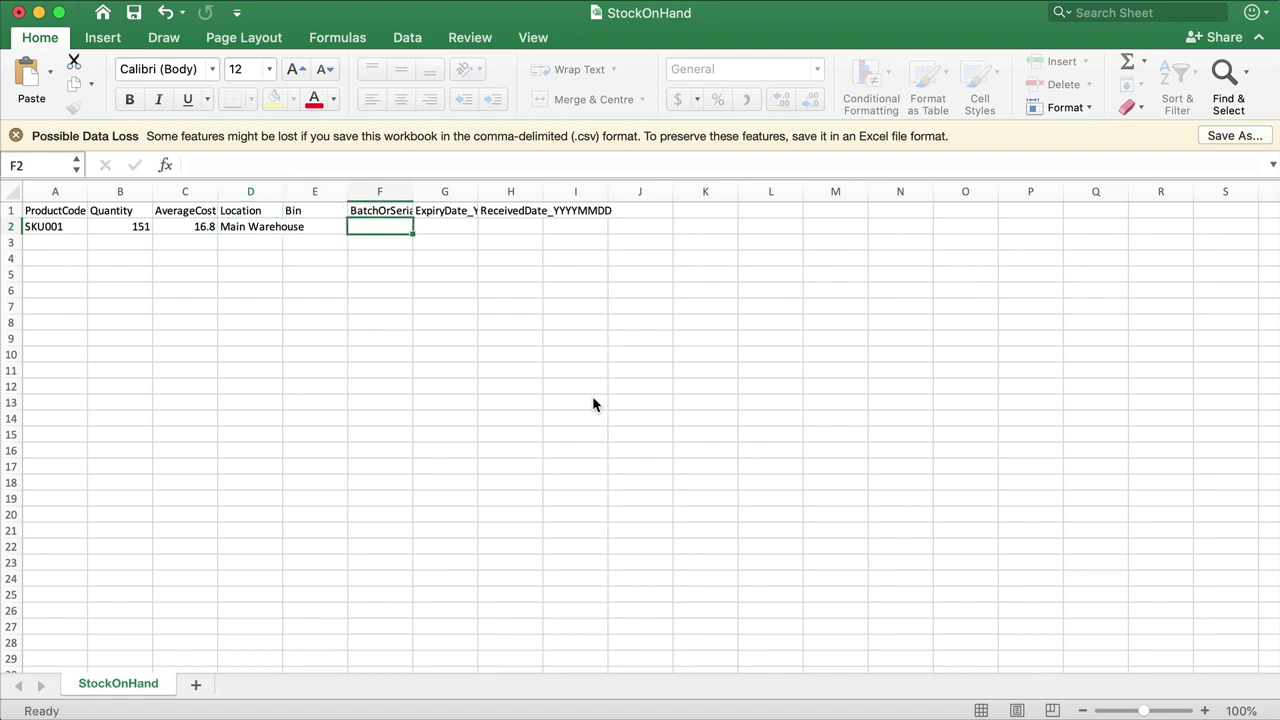
pyautogui.press('Tab')
pyautogui.press('Tab')
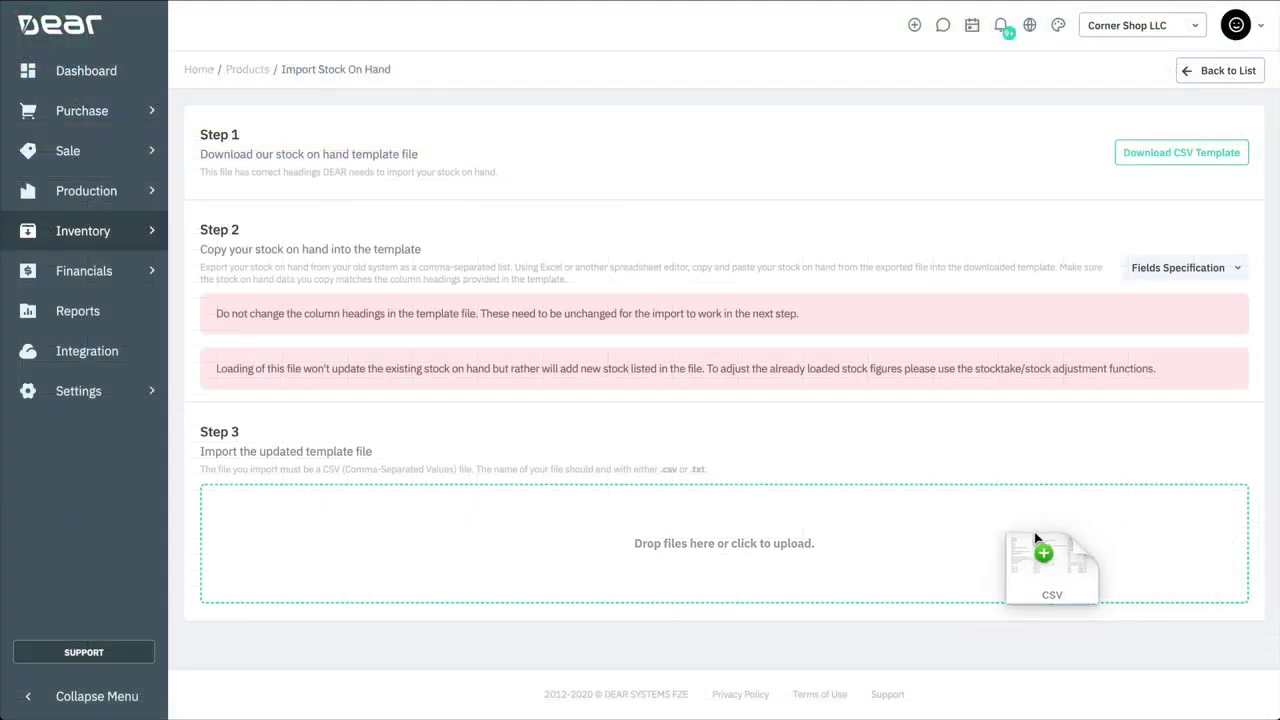
# Upload the completed stock on hand CSV file for import in DEAR.
pyautogui.moveTo(1030, 530); pyautogui.dragTo(719, 527)
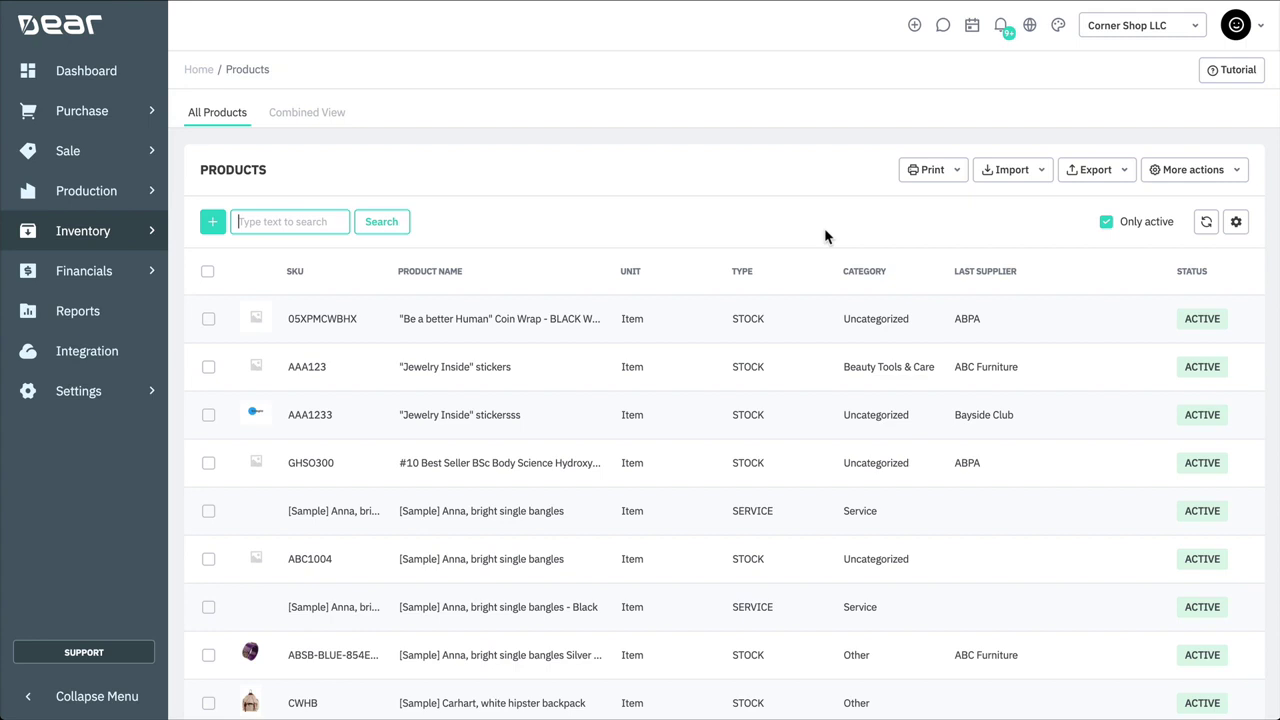
# Hide the Unit and Type columns in the products list and reset the column layout to its default.
pyautogui.click(1236, 222)
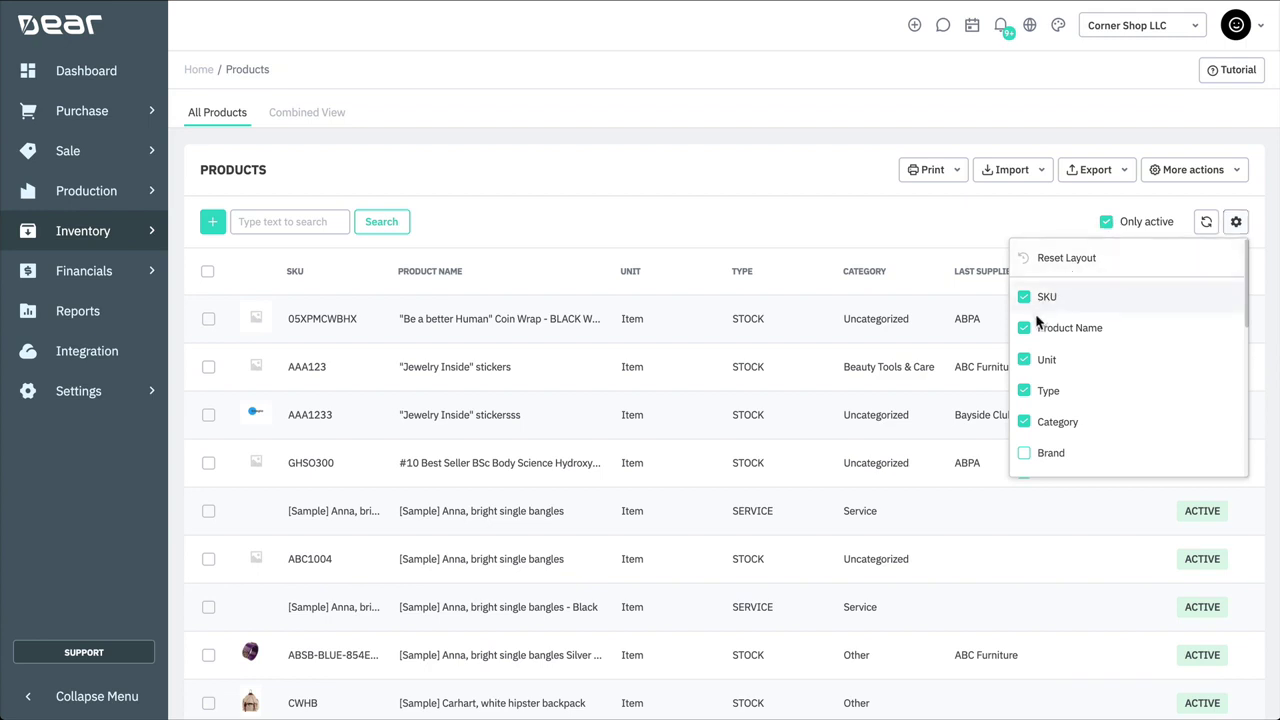
pyautogui.click(1028, 361)
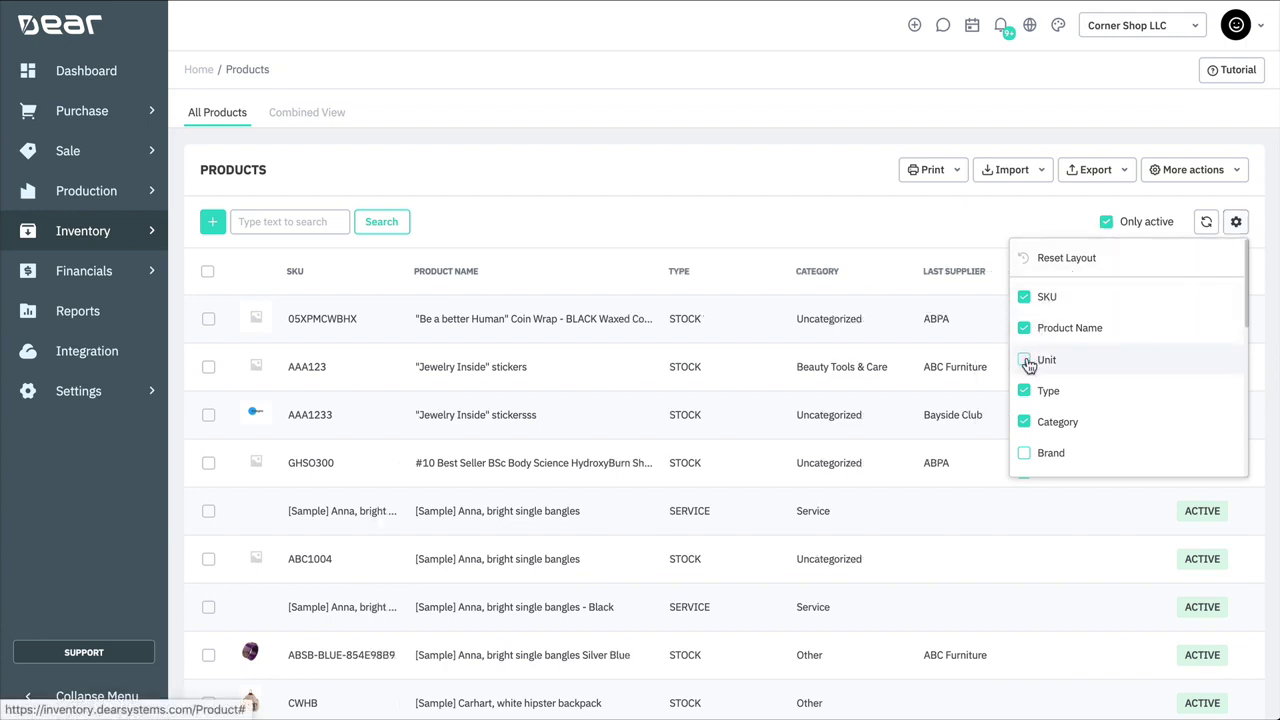
pyautogui.click(1026, 391)
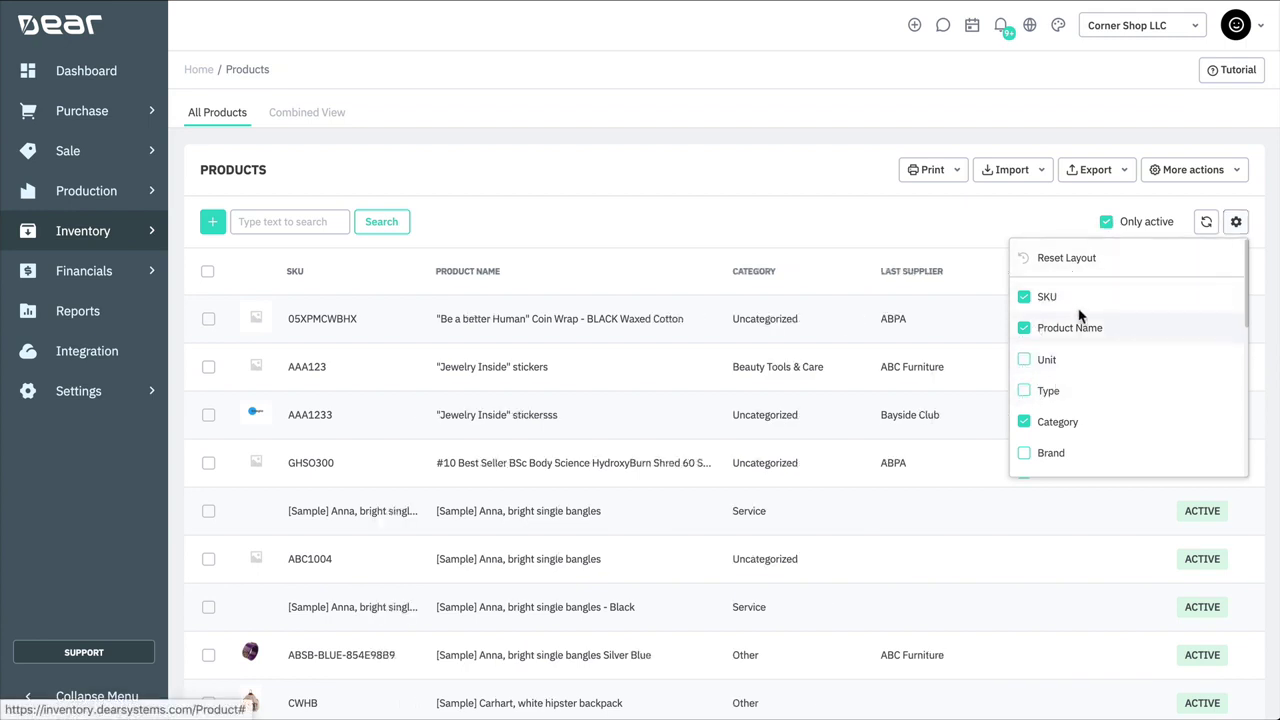
pyautogui.click(1075, 266)
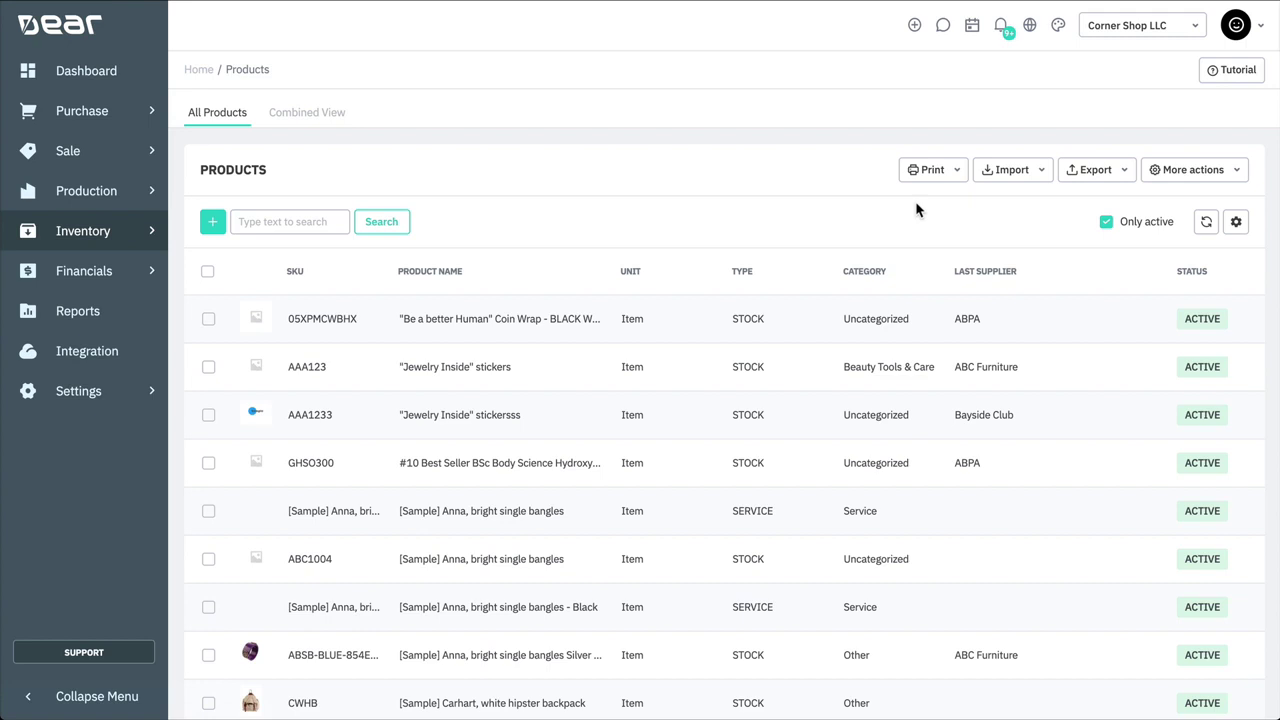
# Sort the products by SKU in descending order and rearrange the columns so that Category, Type and Unit follow Product Name.
pyautogui.click(347, 279)
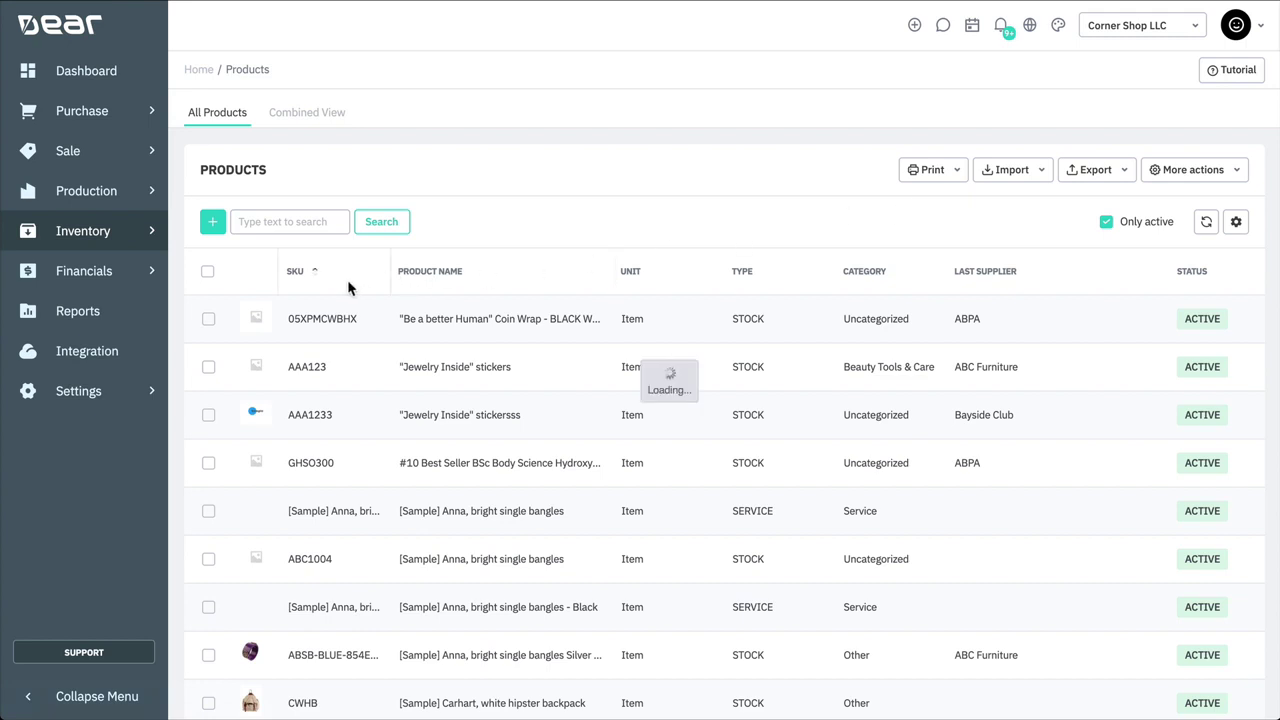
pyautogui.click(347, 279)
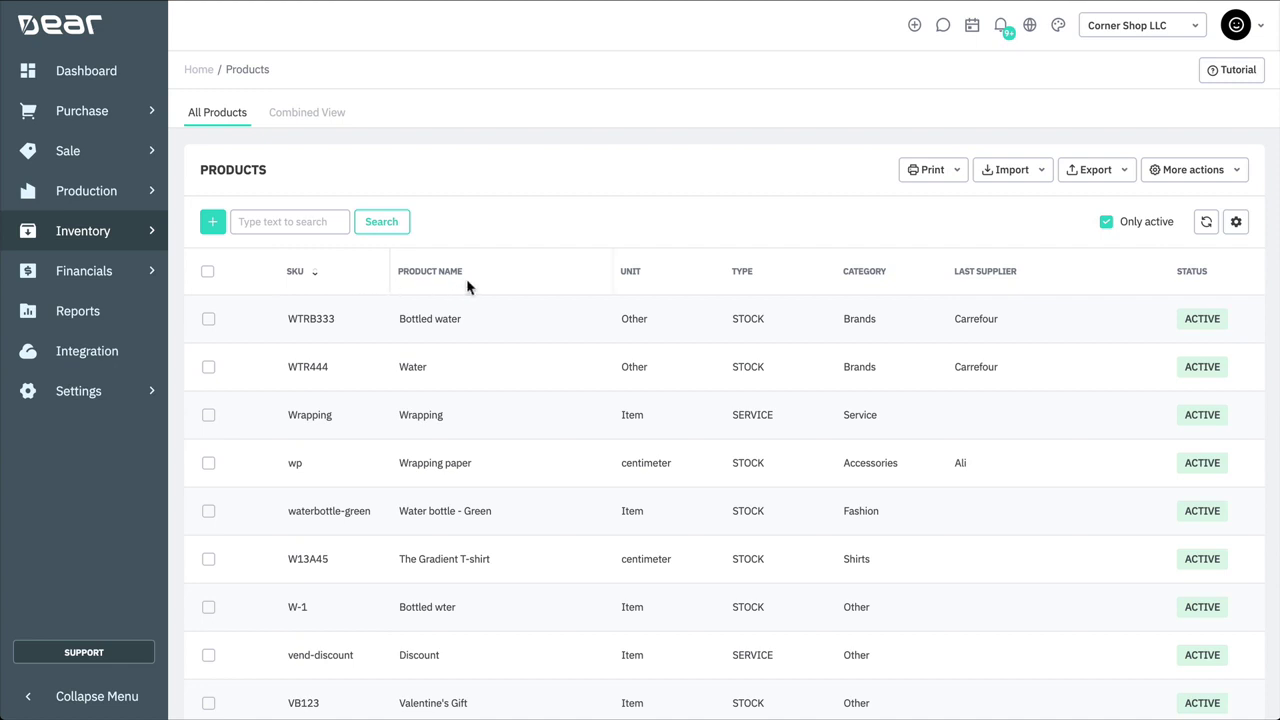
pyautogui.moveTo(690, 277); pyautogui.dragTo(645, 278)
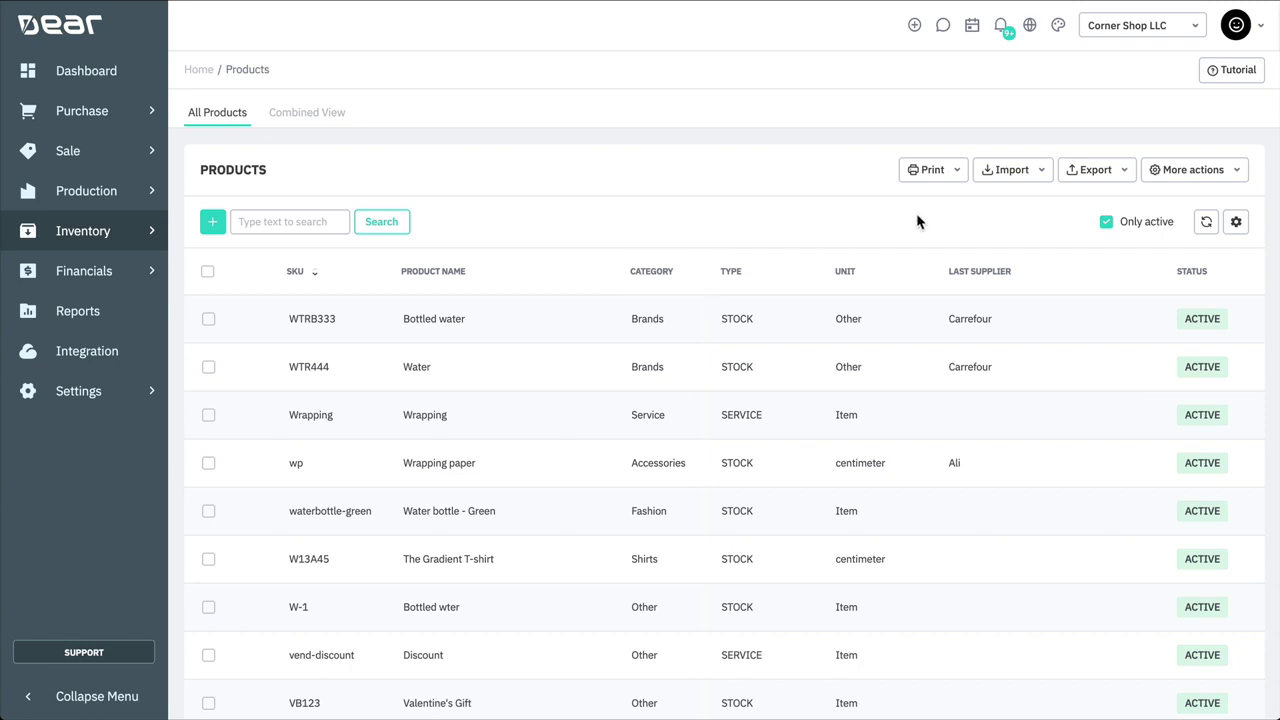
# Include inactive products in the list and restrict it to active products again.
pyautogui.click(1106, 223)
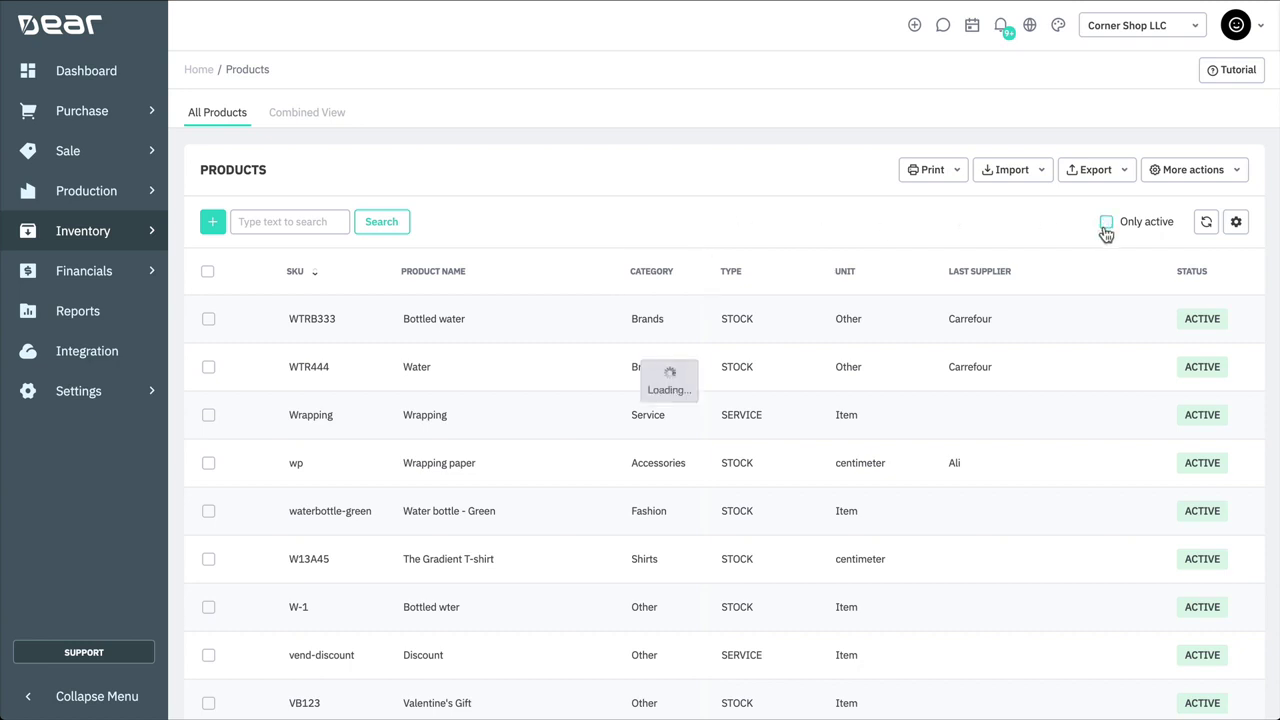
pyautogui.click(1106, 223)
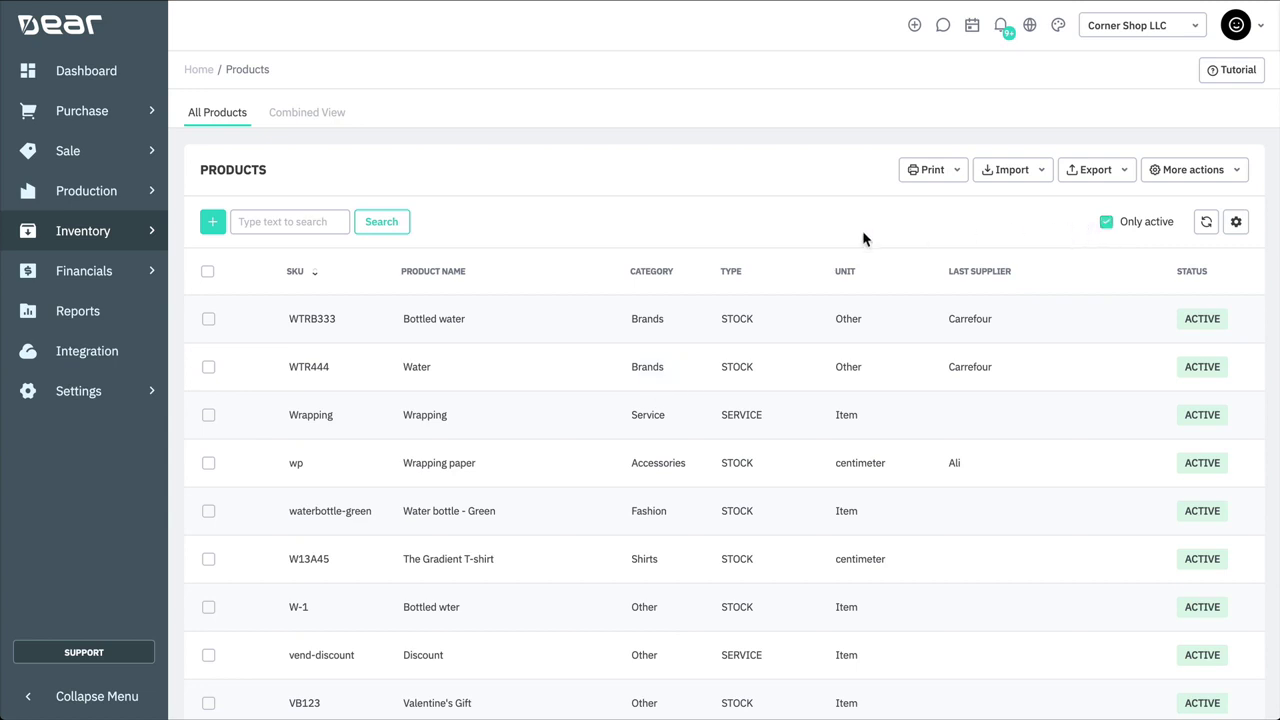
# Select the products WTRB333, WTR444 and Wrapping and check which documents can be printed for them.
pyautogui.click(208, 319)
pyautogui.click(208, 367)
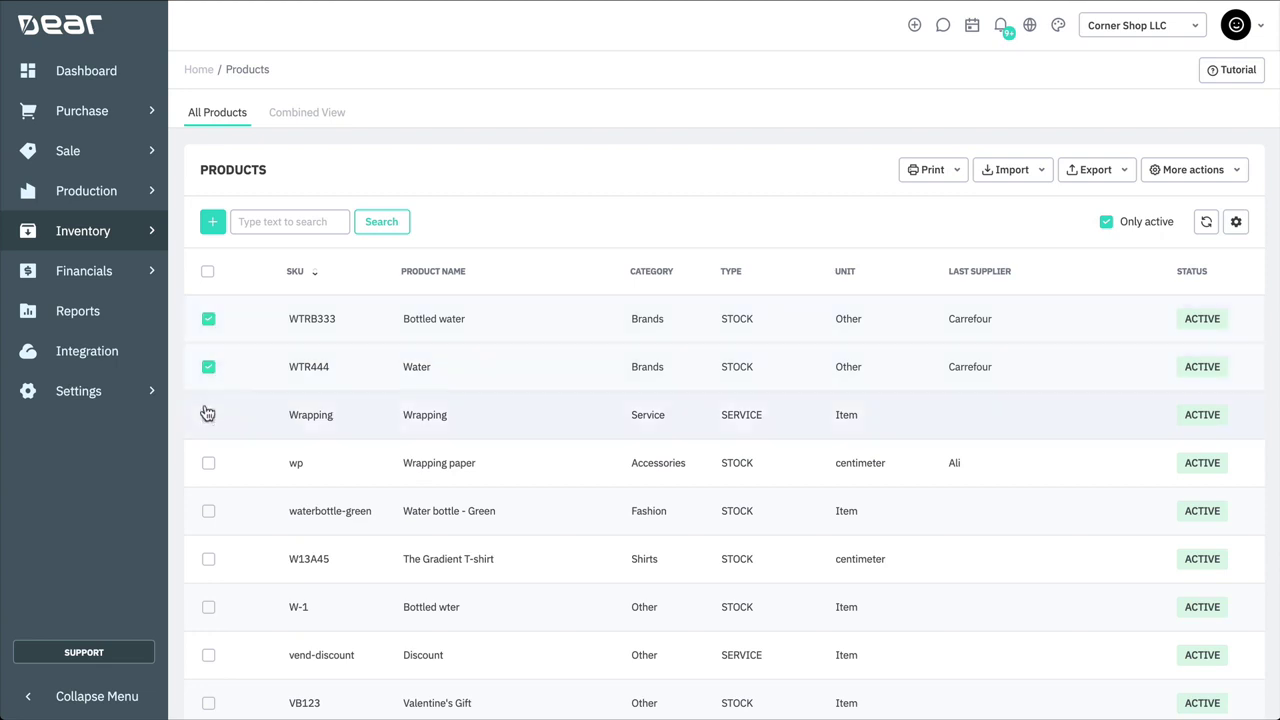
pyautogui.click(208, 414)
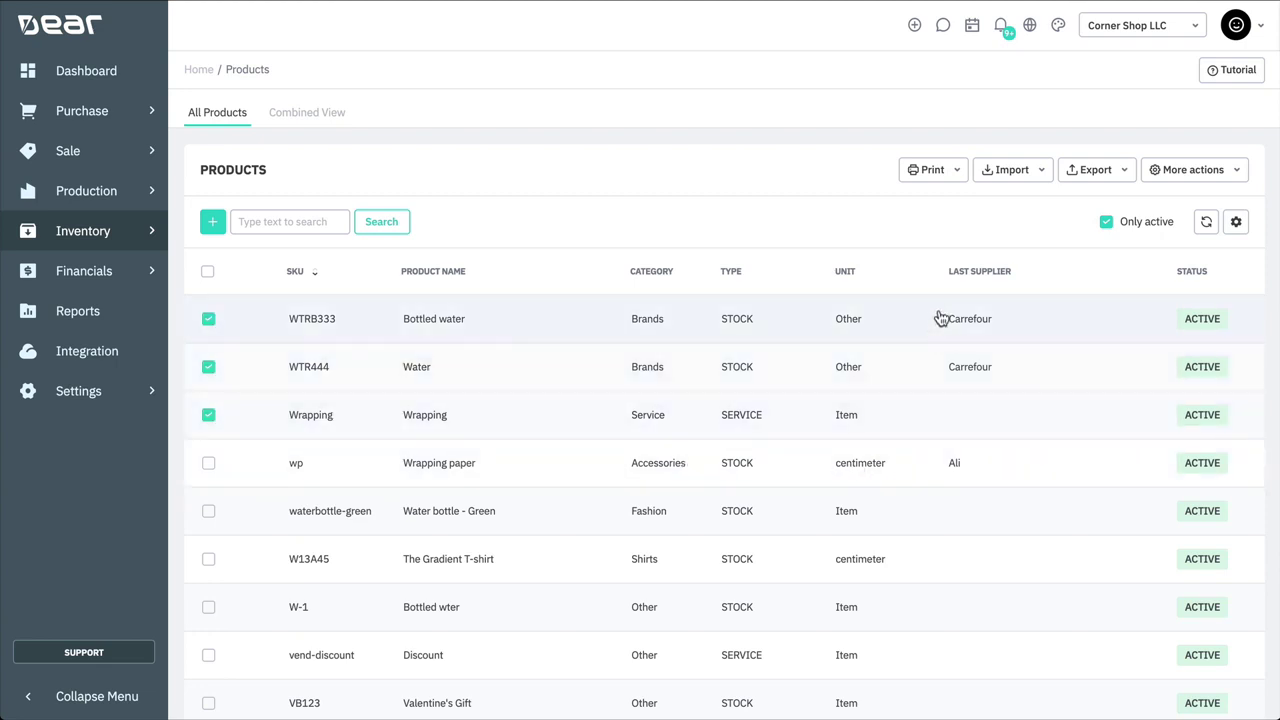
pyautogui.click(950, 174)
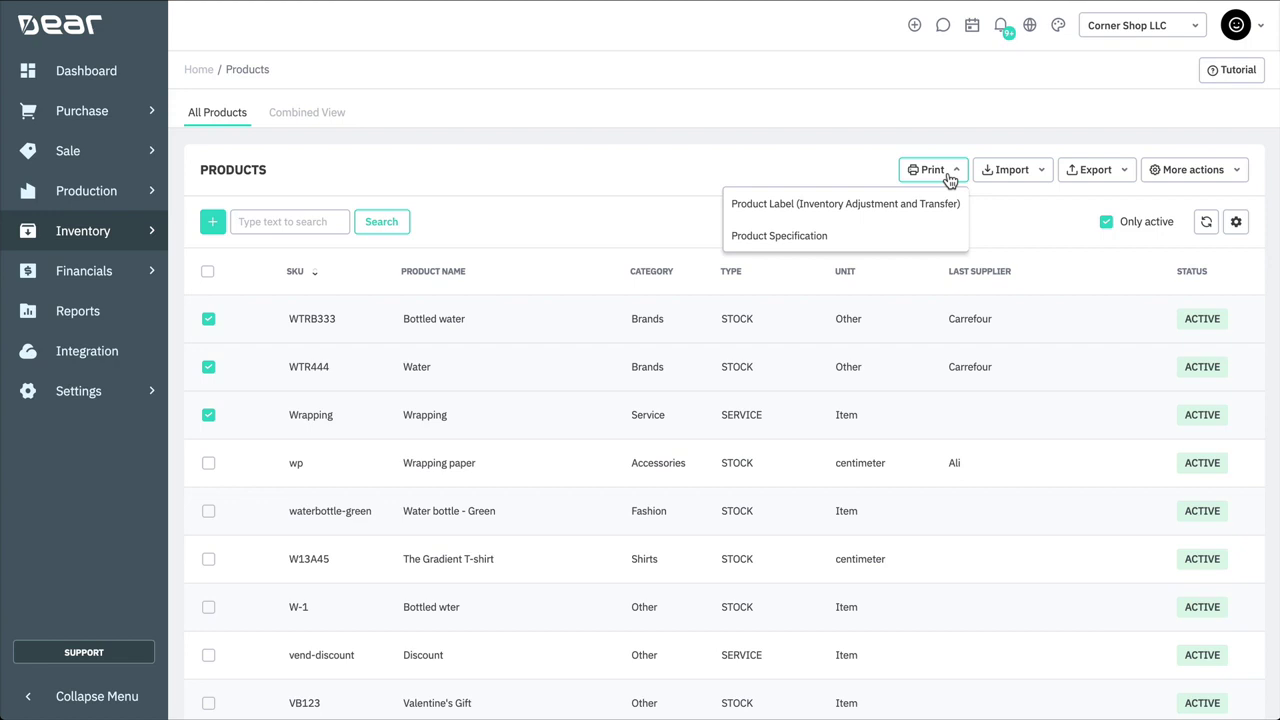
pyautogui.click(950, 174)
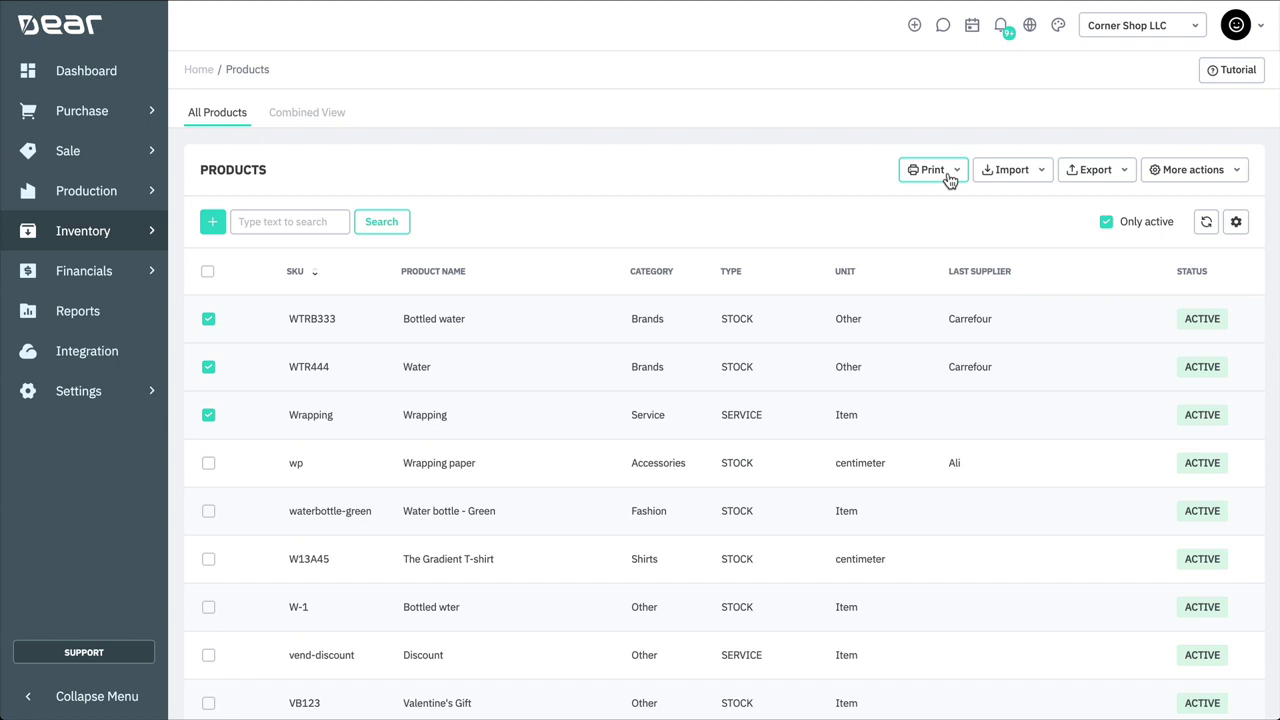
# Set up a merge of the selected products with WTR444: Water as primary product, close it without merging and clear the selection.
pyautogui.click(1180, 171)
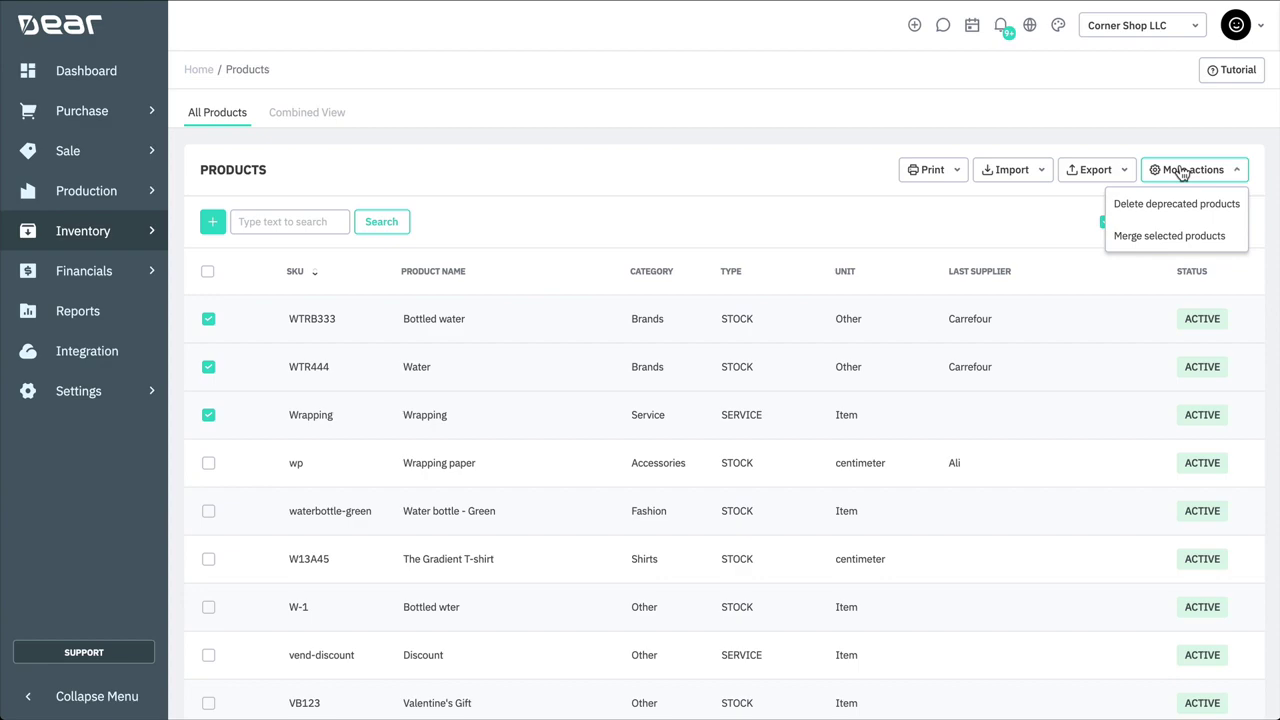
pyautogui.click(1197, 242)
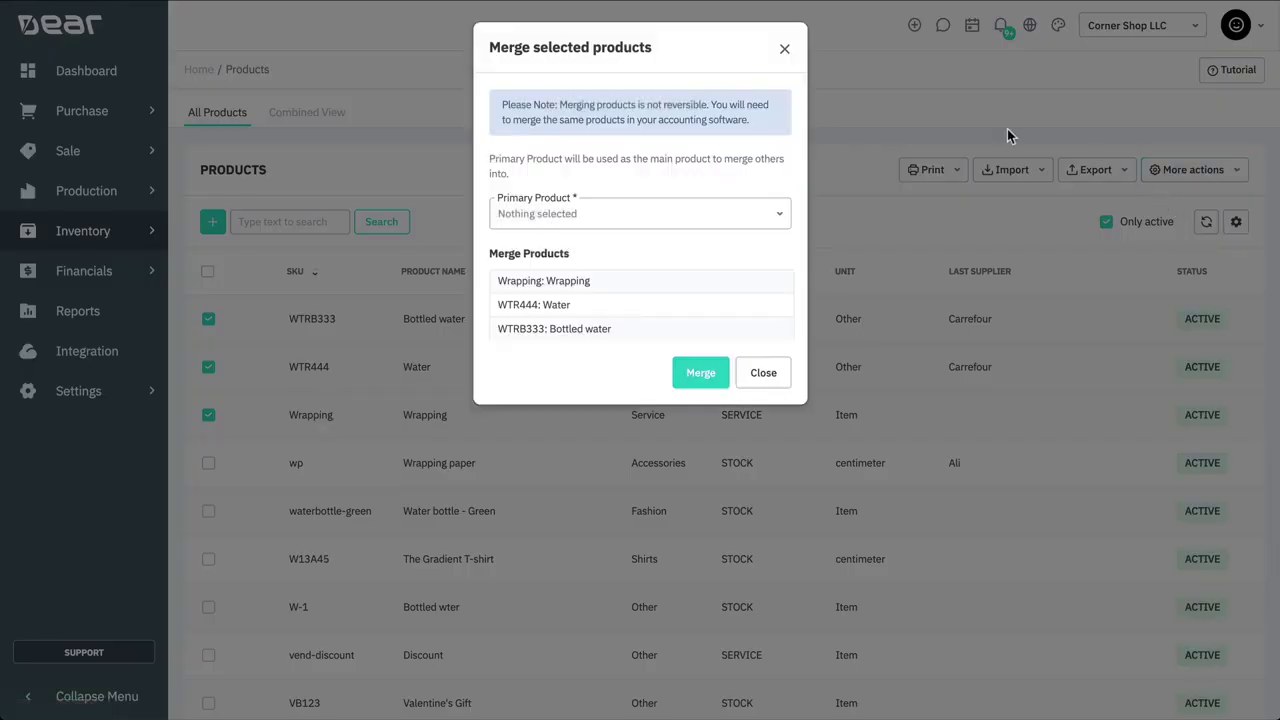
pyautogui.click(778, 220)
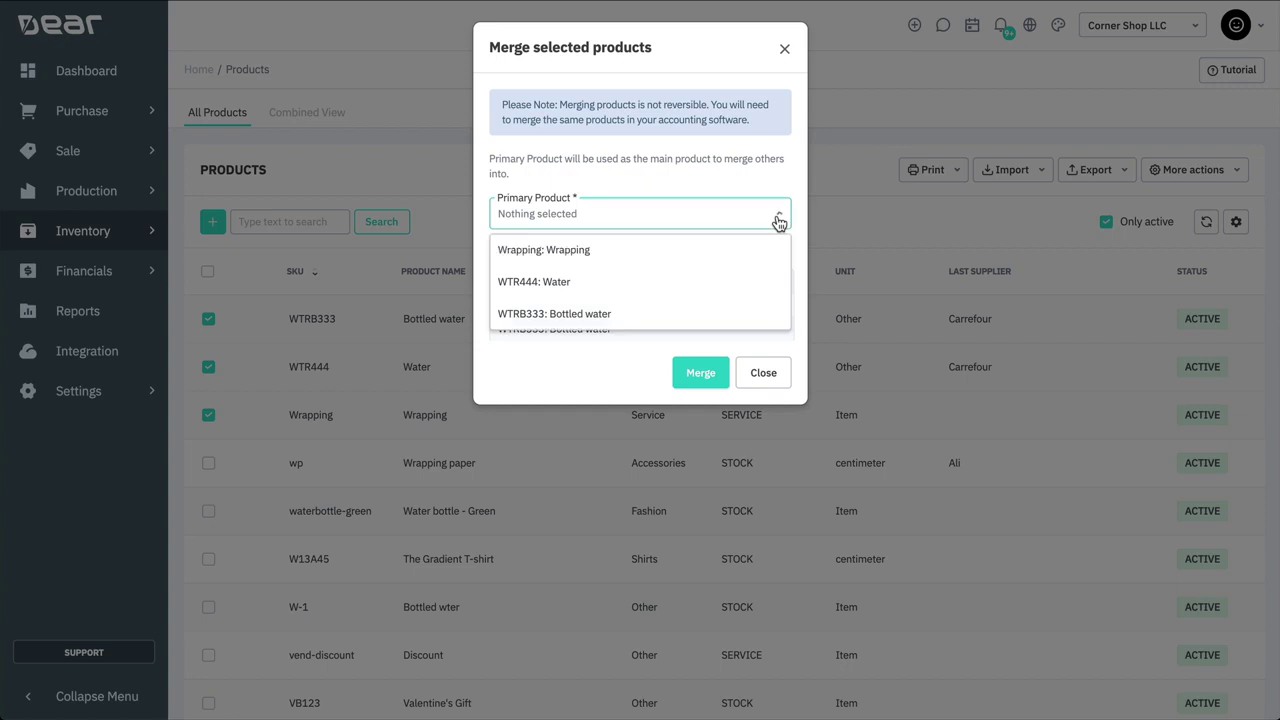
pyautogui.click(712, 281)
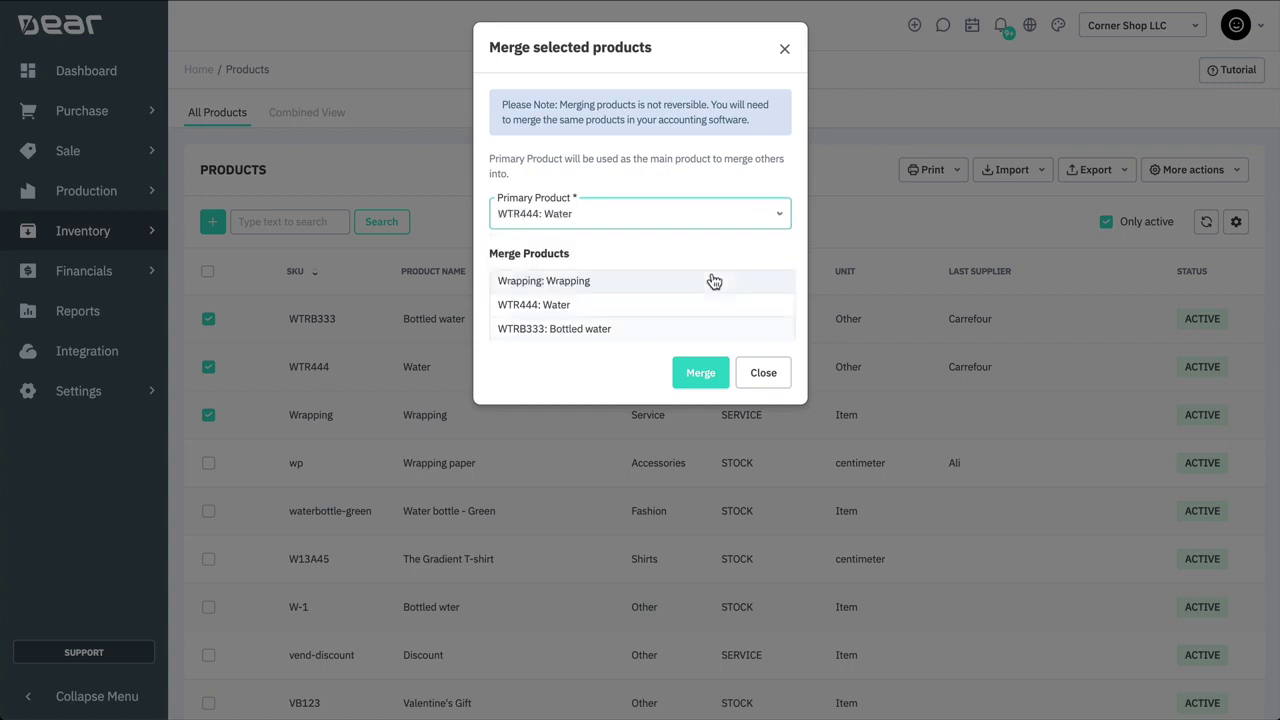
pyautogui.click(750, 378)
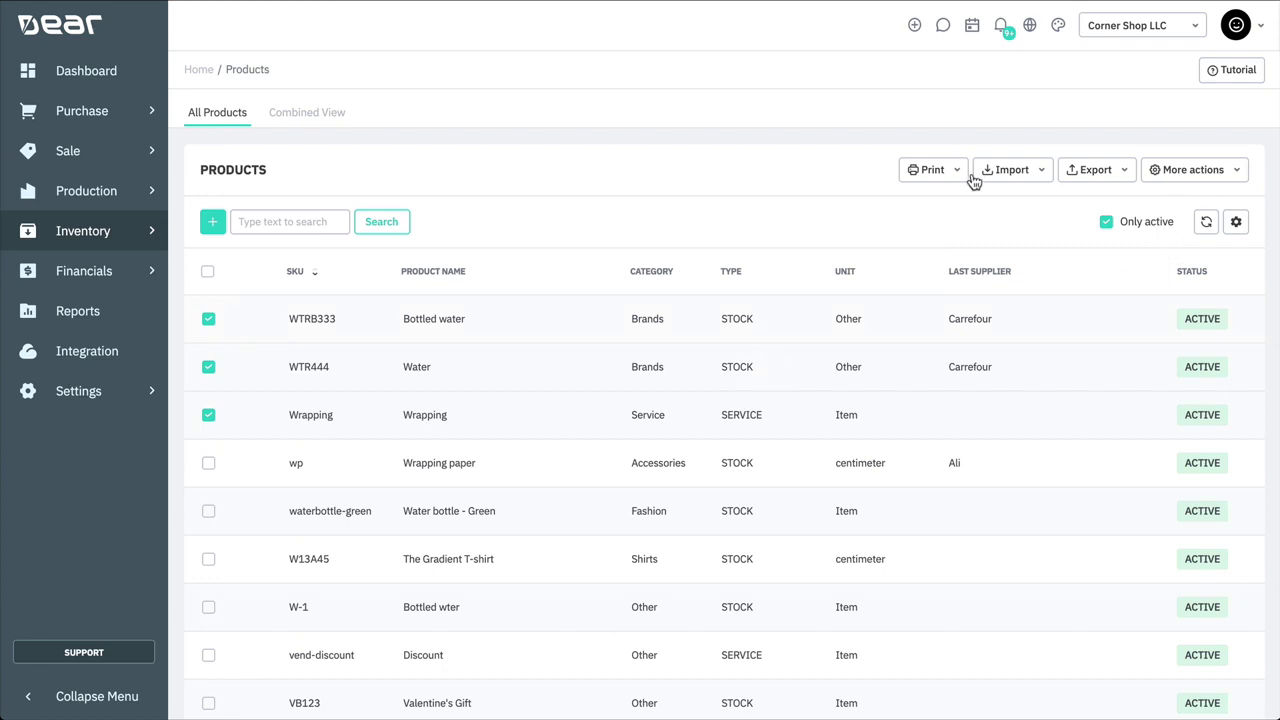
pyautogui.click(212, 321)
pyautogui.click(210, 367)
pyautogui.click(208, 414)
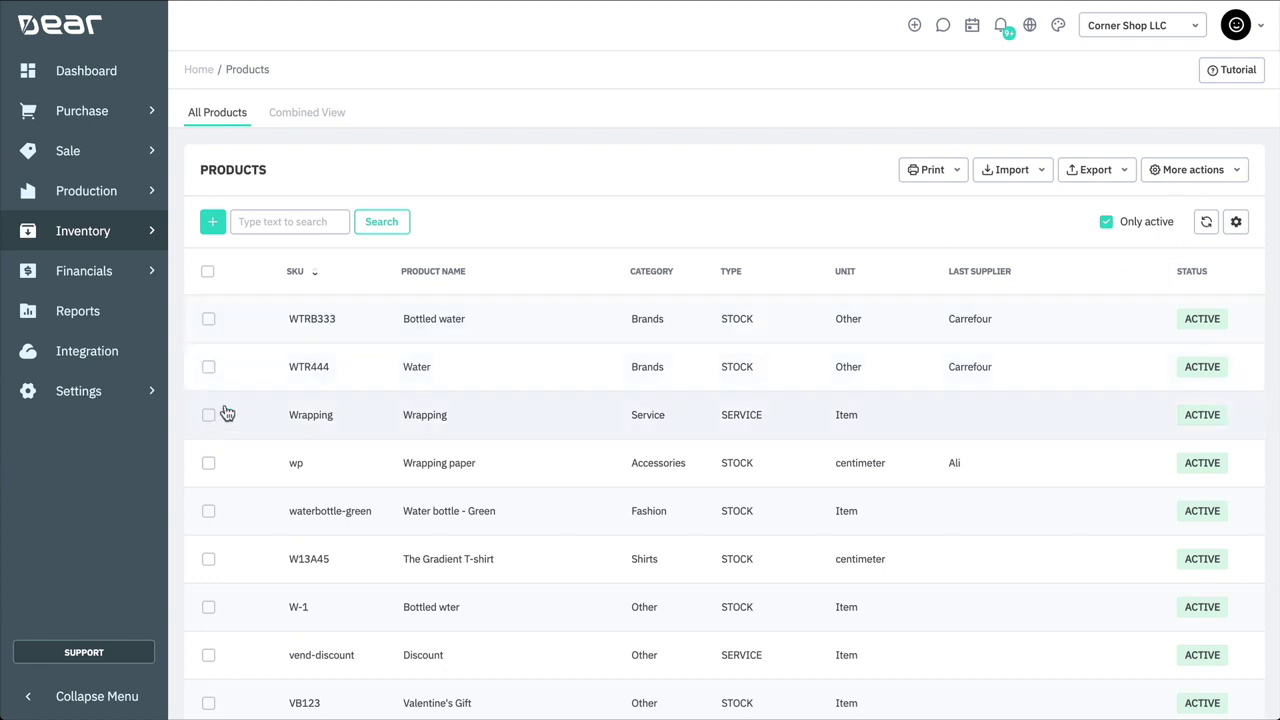
# Permanently delete all deprecated products from the product list.
pyautogui.click(1205, 180)
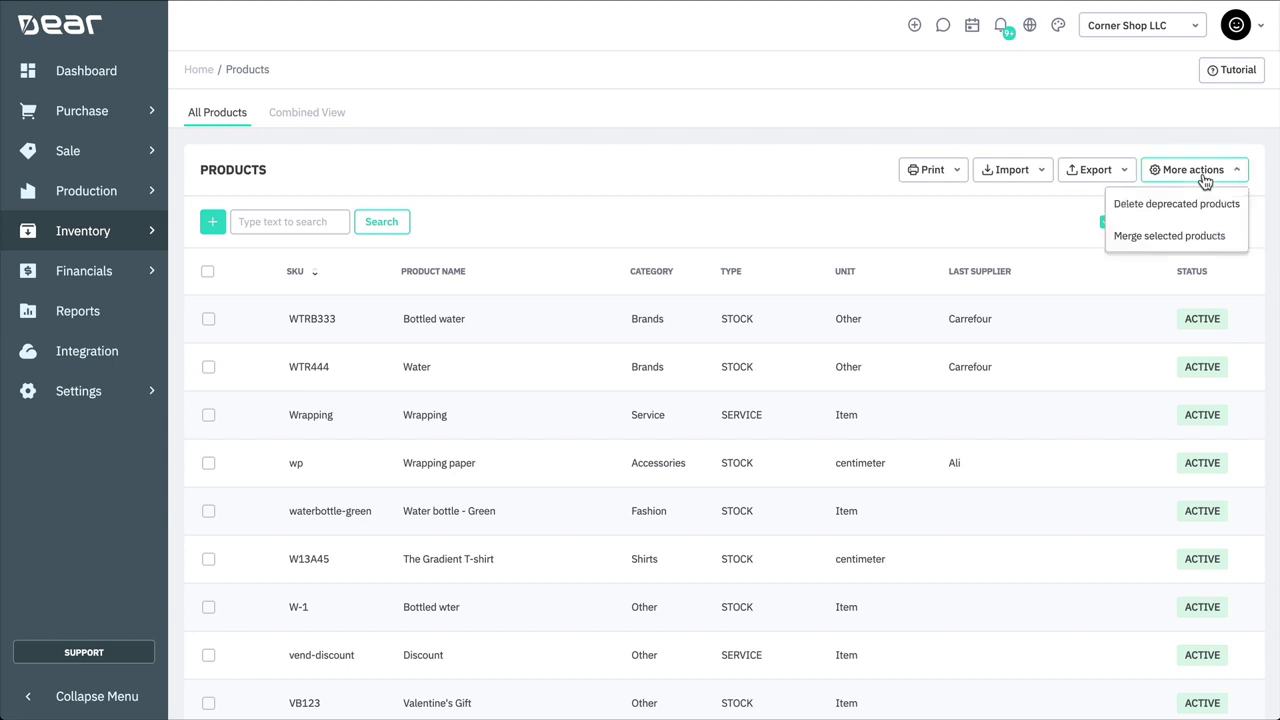
pyautogui.click(1184, 205)
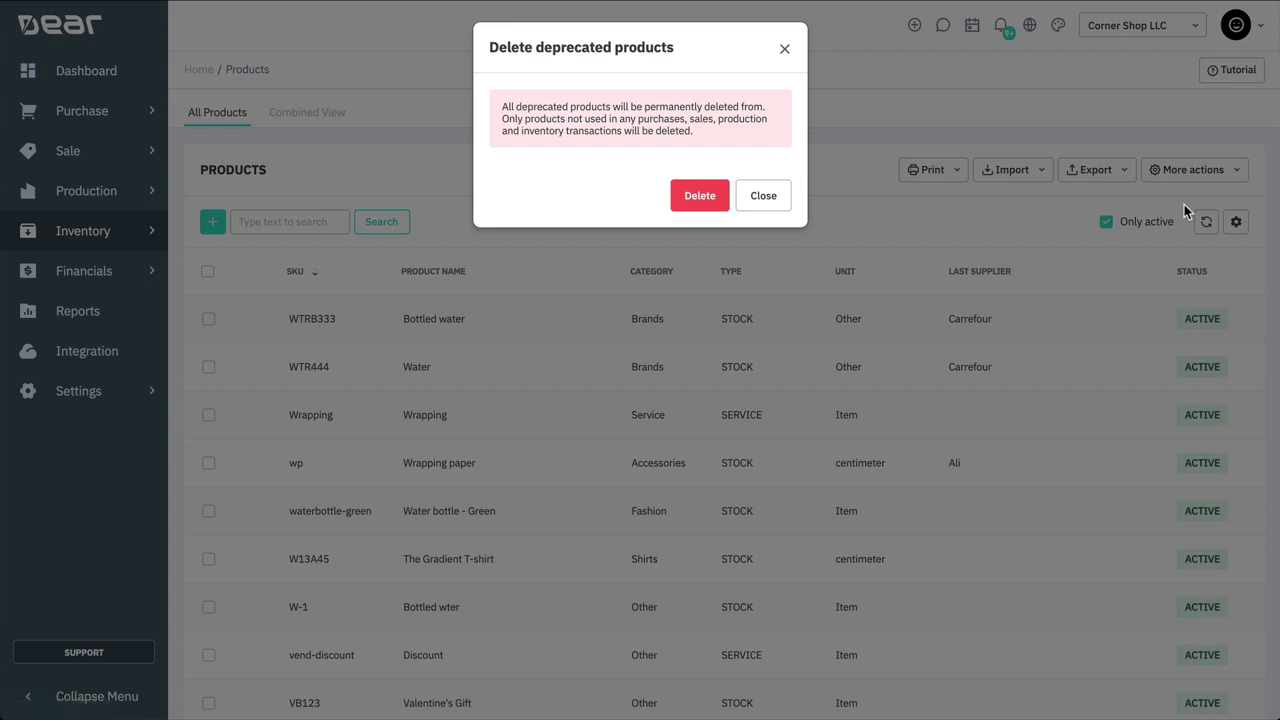
pyautogui.click(700, 203)
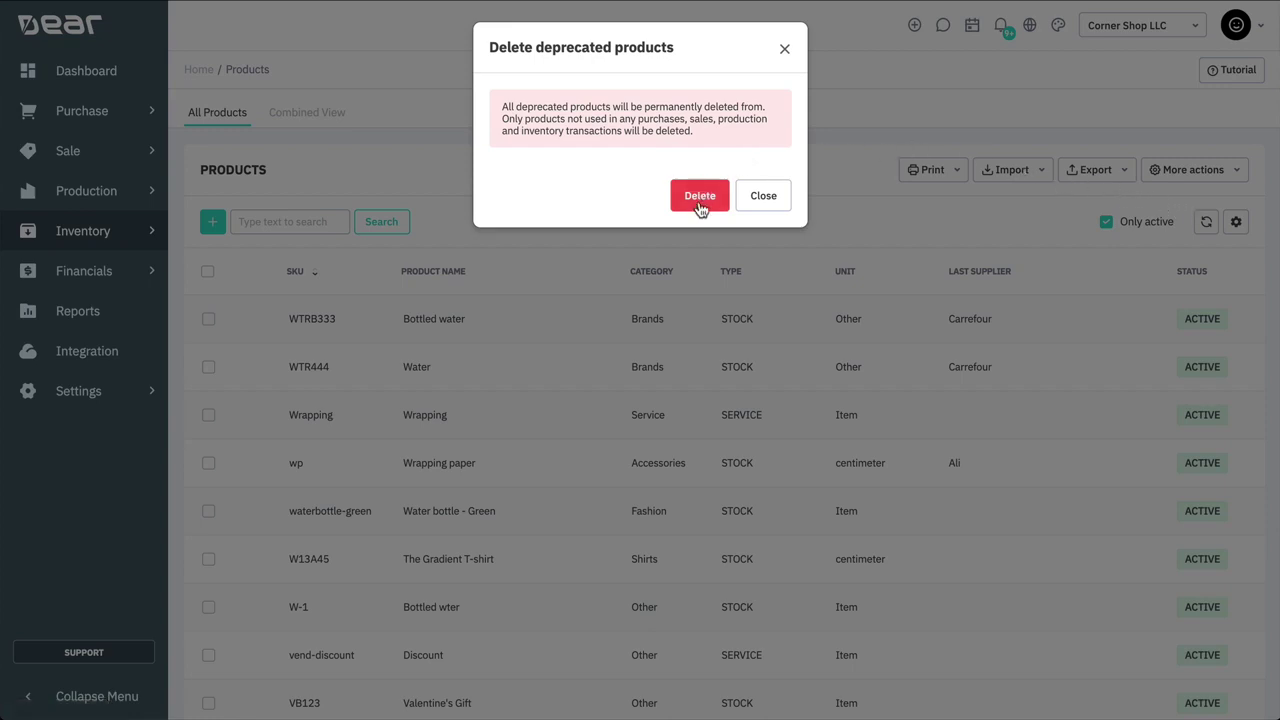